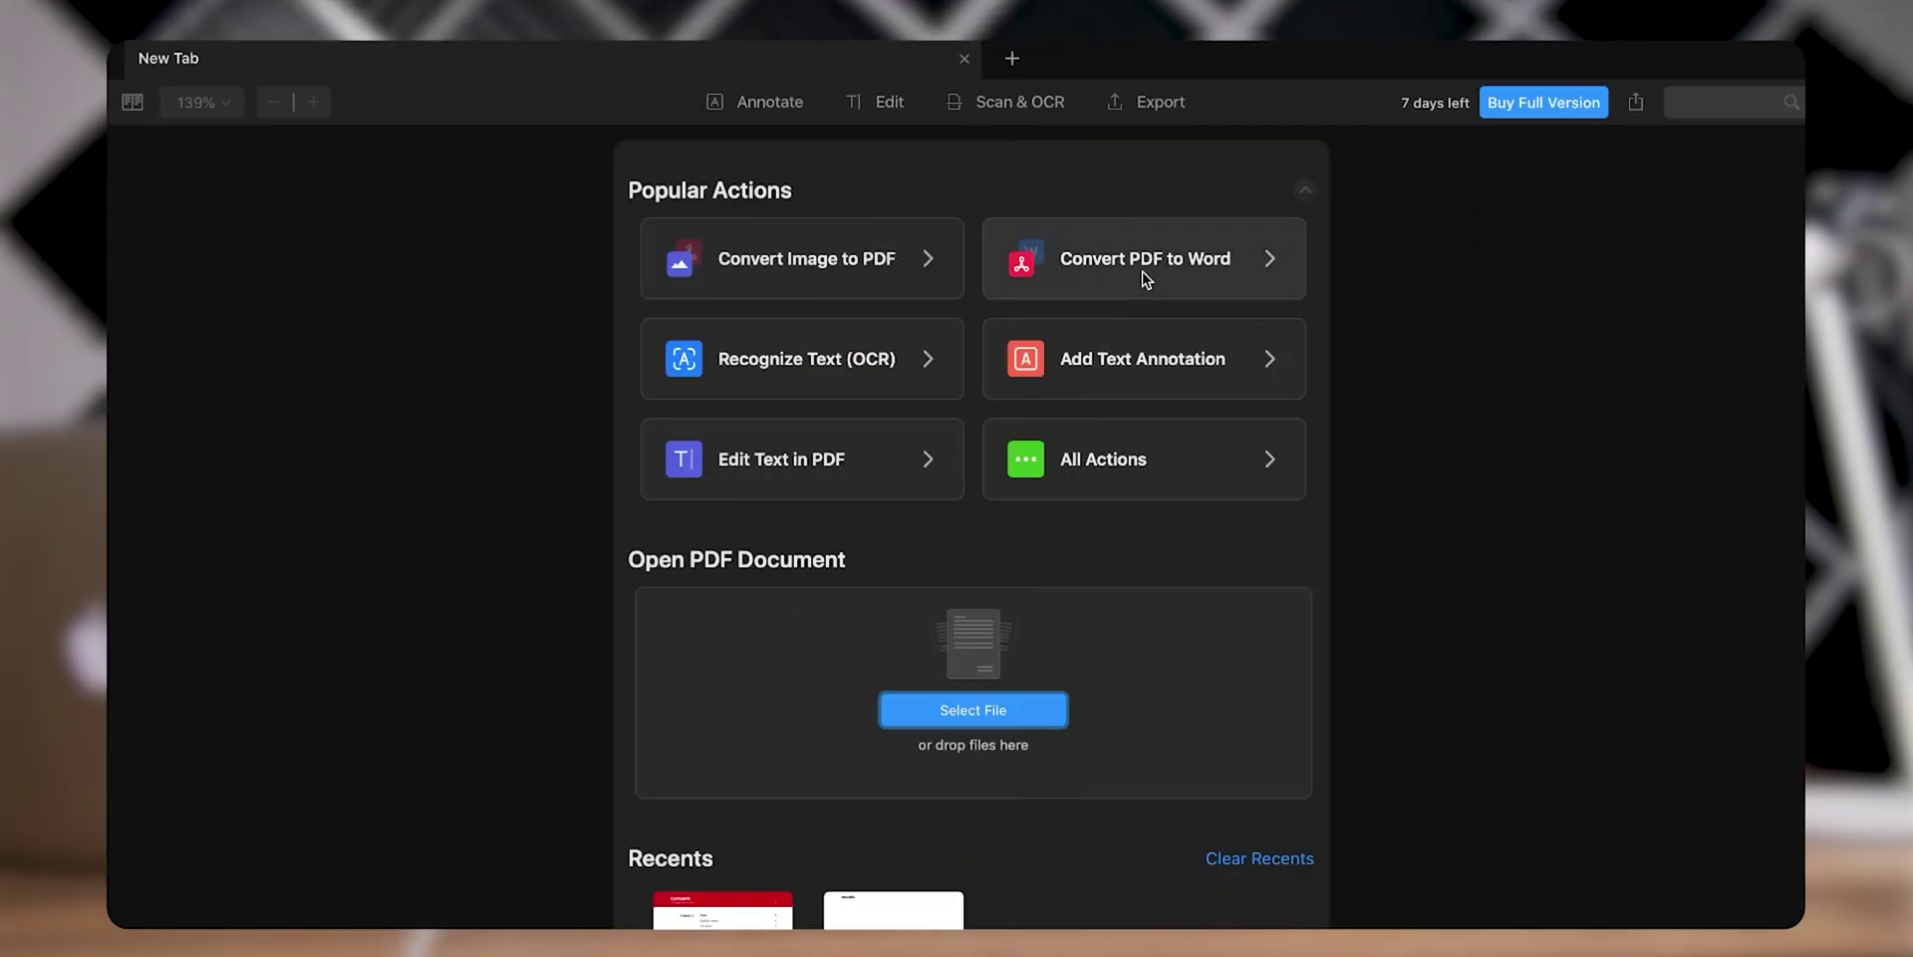
Open Extracted Page.pdf and export it as a Word 2007 (.docx) document.
{"action": "key", "text": "super+o"}
{"action": "left_click", "coordinate": [953, 317]}
{"action": "double_click", "coordinate": [953, 317]}
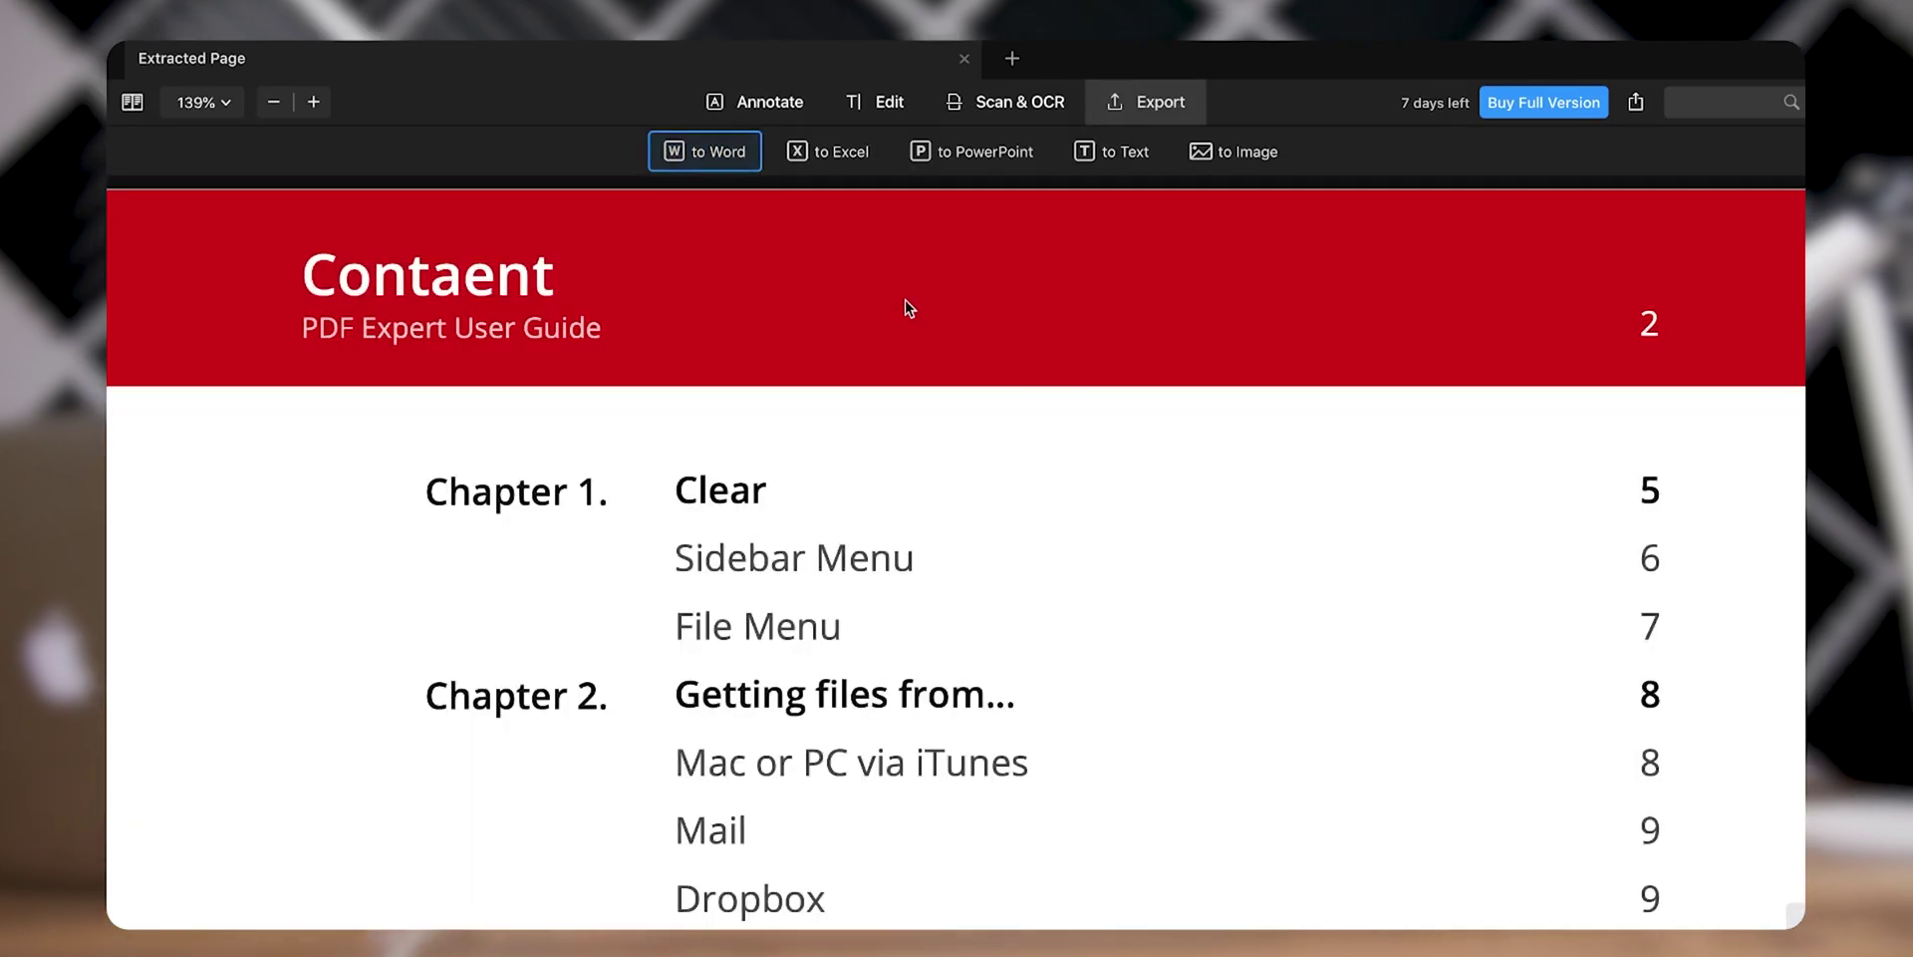
{"action": "left_click", "coordinate": [730, 153]}
{"action": "left_click", "coordinate": [1371, 614]}
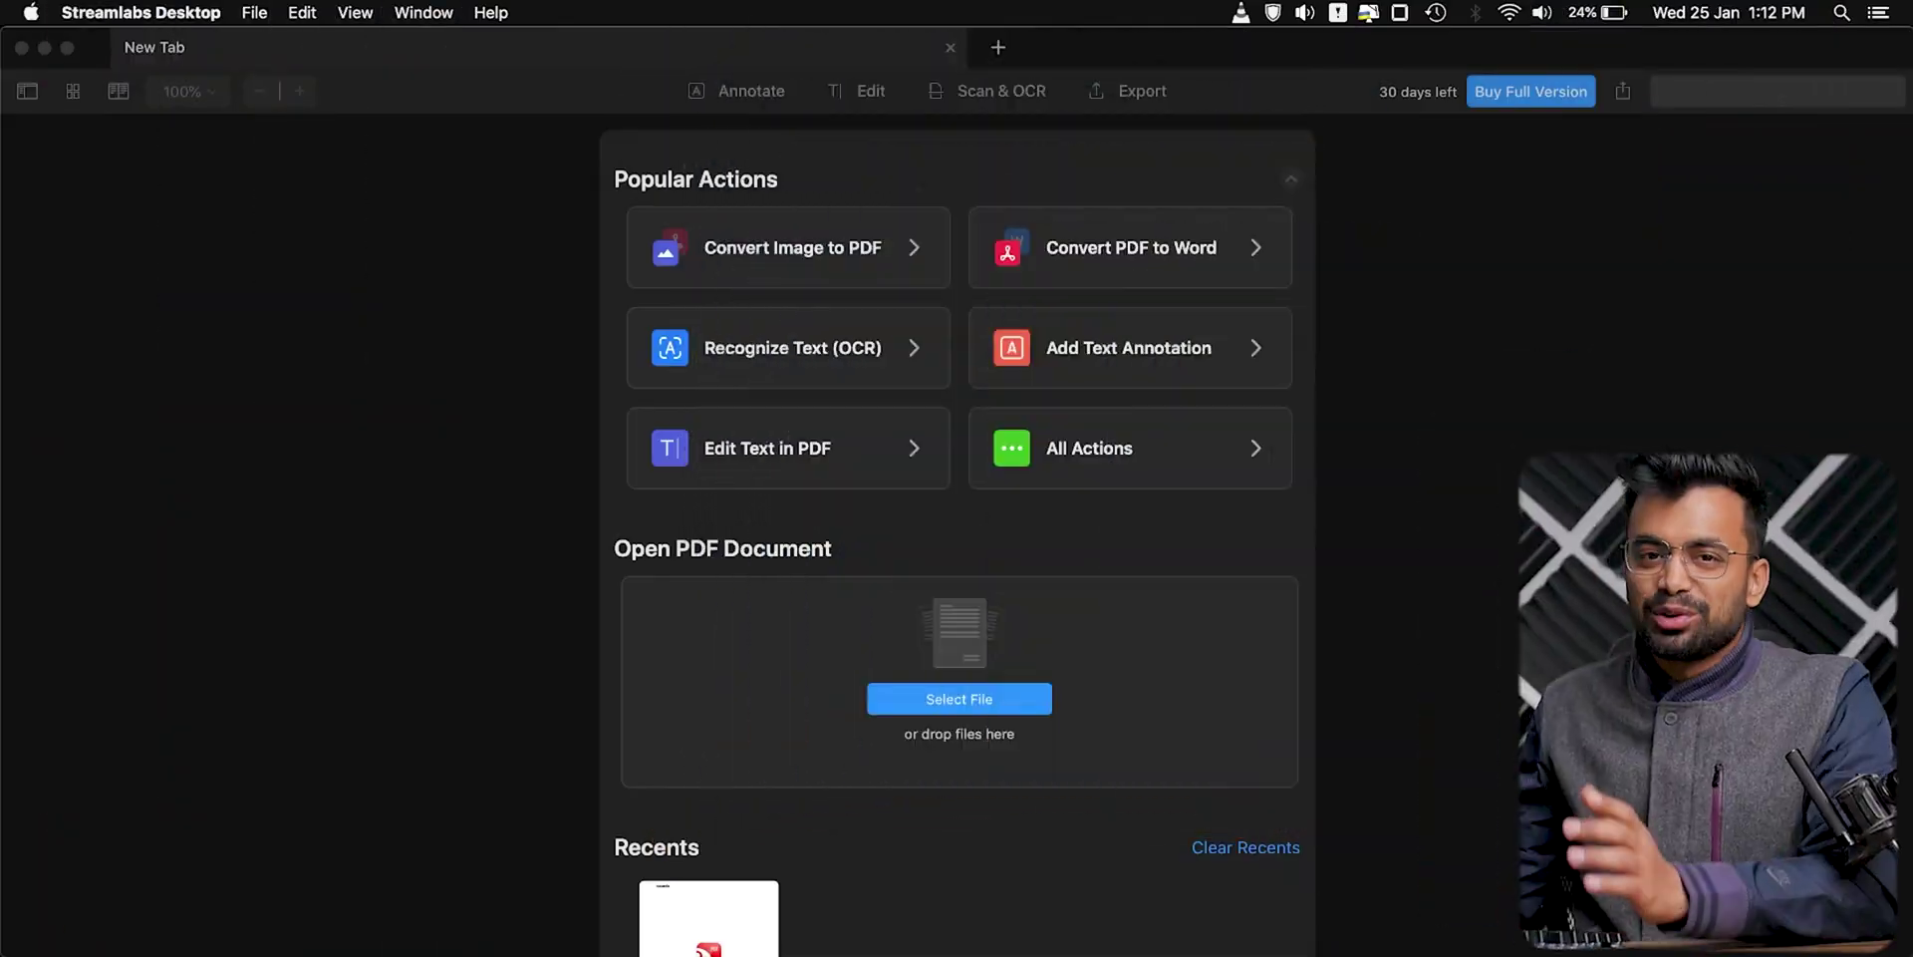
Drag PDF Expert User Guide.pdf from its folder into PDF Expert, then scroll up to the cover.
{"action": "left_click", "coordinate": [780, 889]}
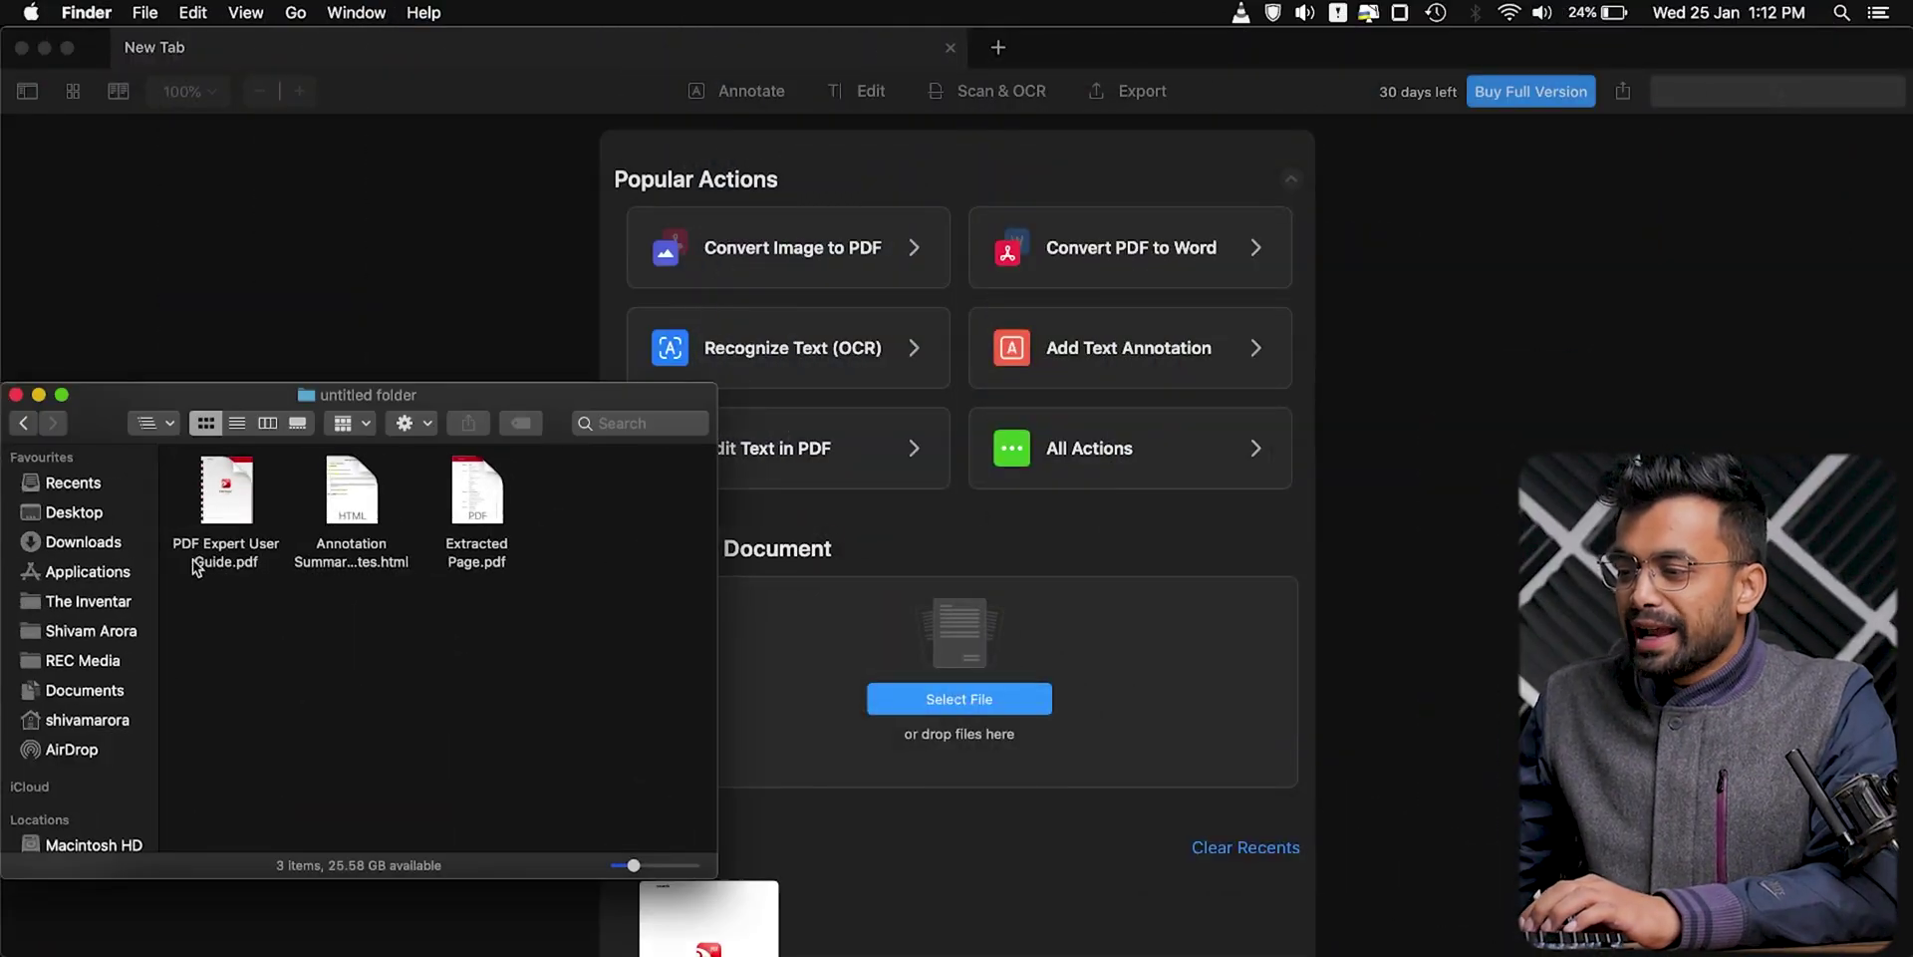
{"action": "left_click_drag", "start_coordinate": [208, 501], "coordinate": [925, 434]}
{"action": "key", "text": "super+m"}
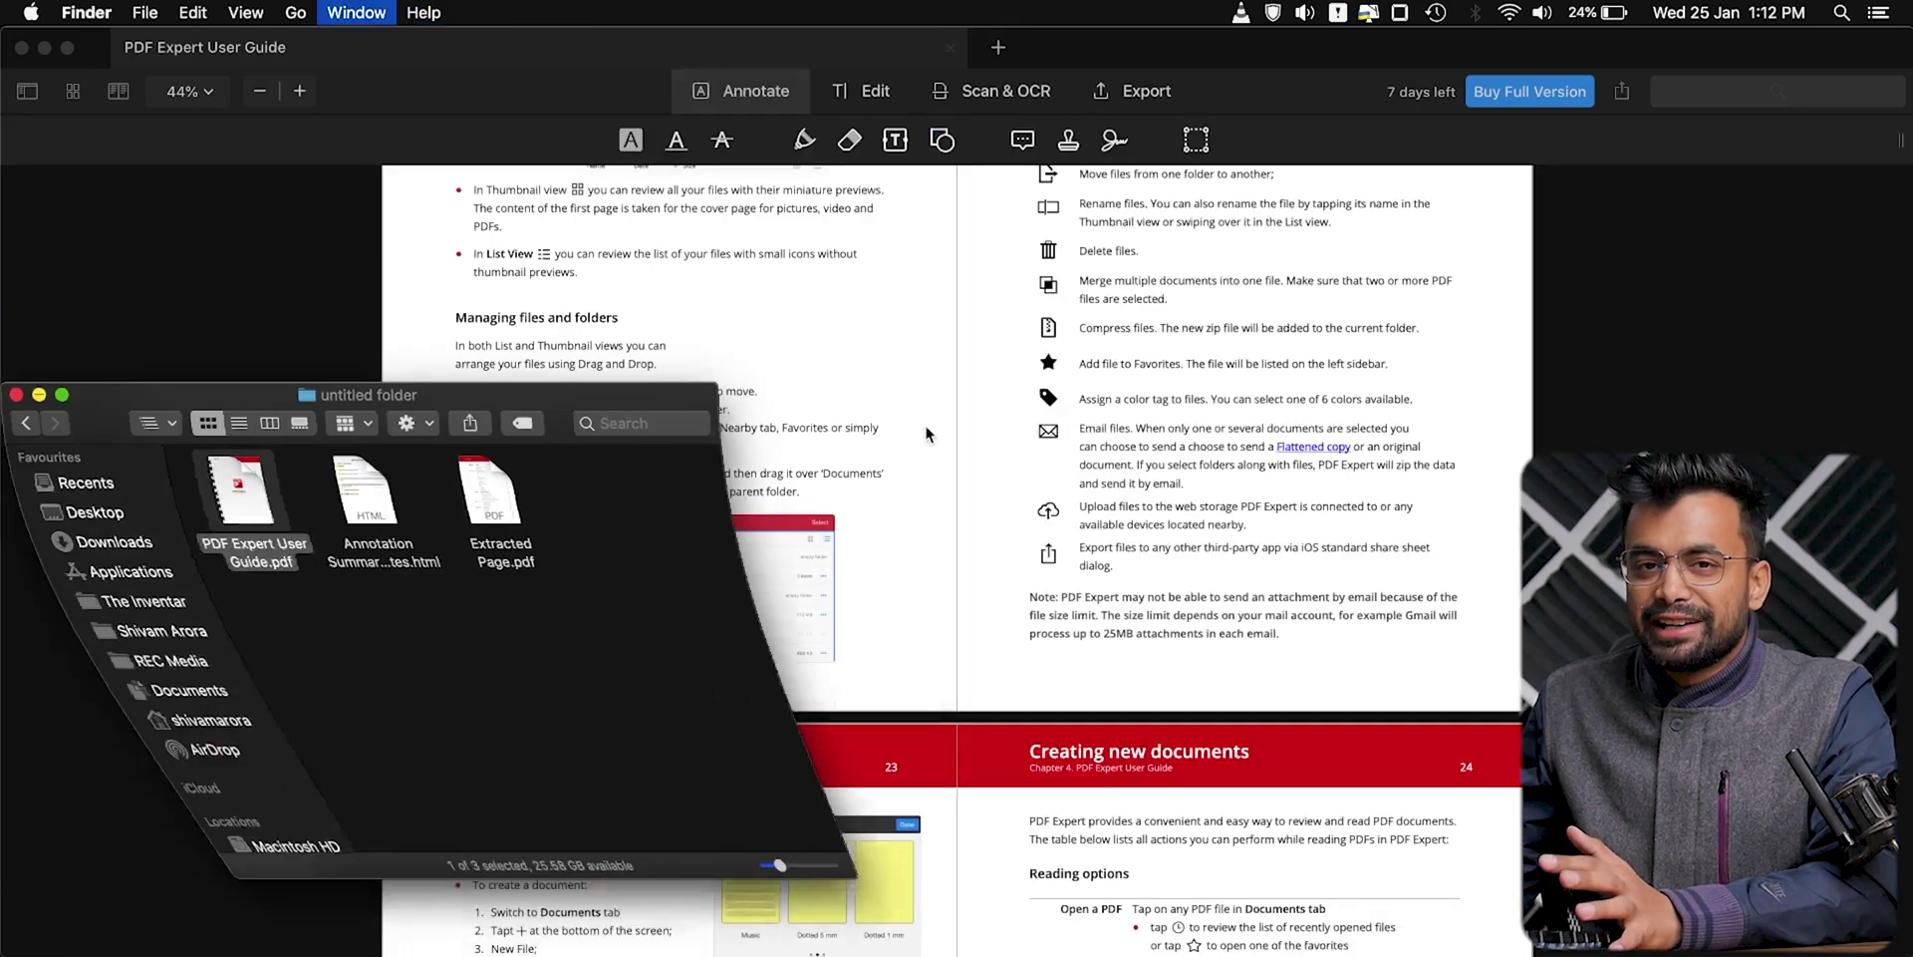
{"action": "scroll", "coordinate": [925, 425], "scroll_direction": "up", "scroll_amount": 5}
{"action": "scroll", "coordinate": [925, 428], "scroll_direction": "up", "scroll_amount": 15}
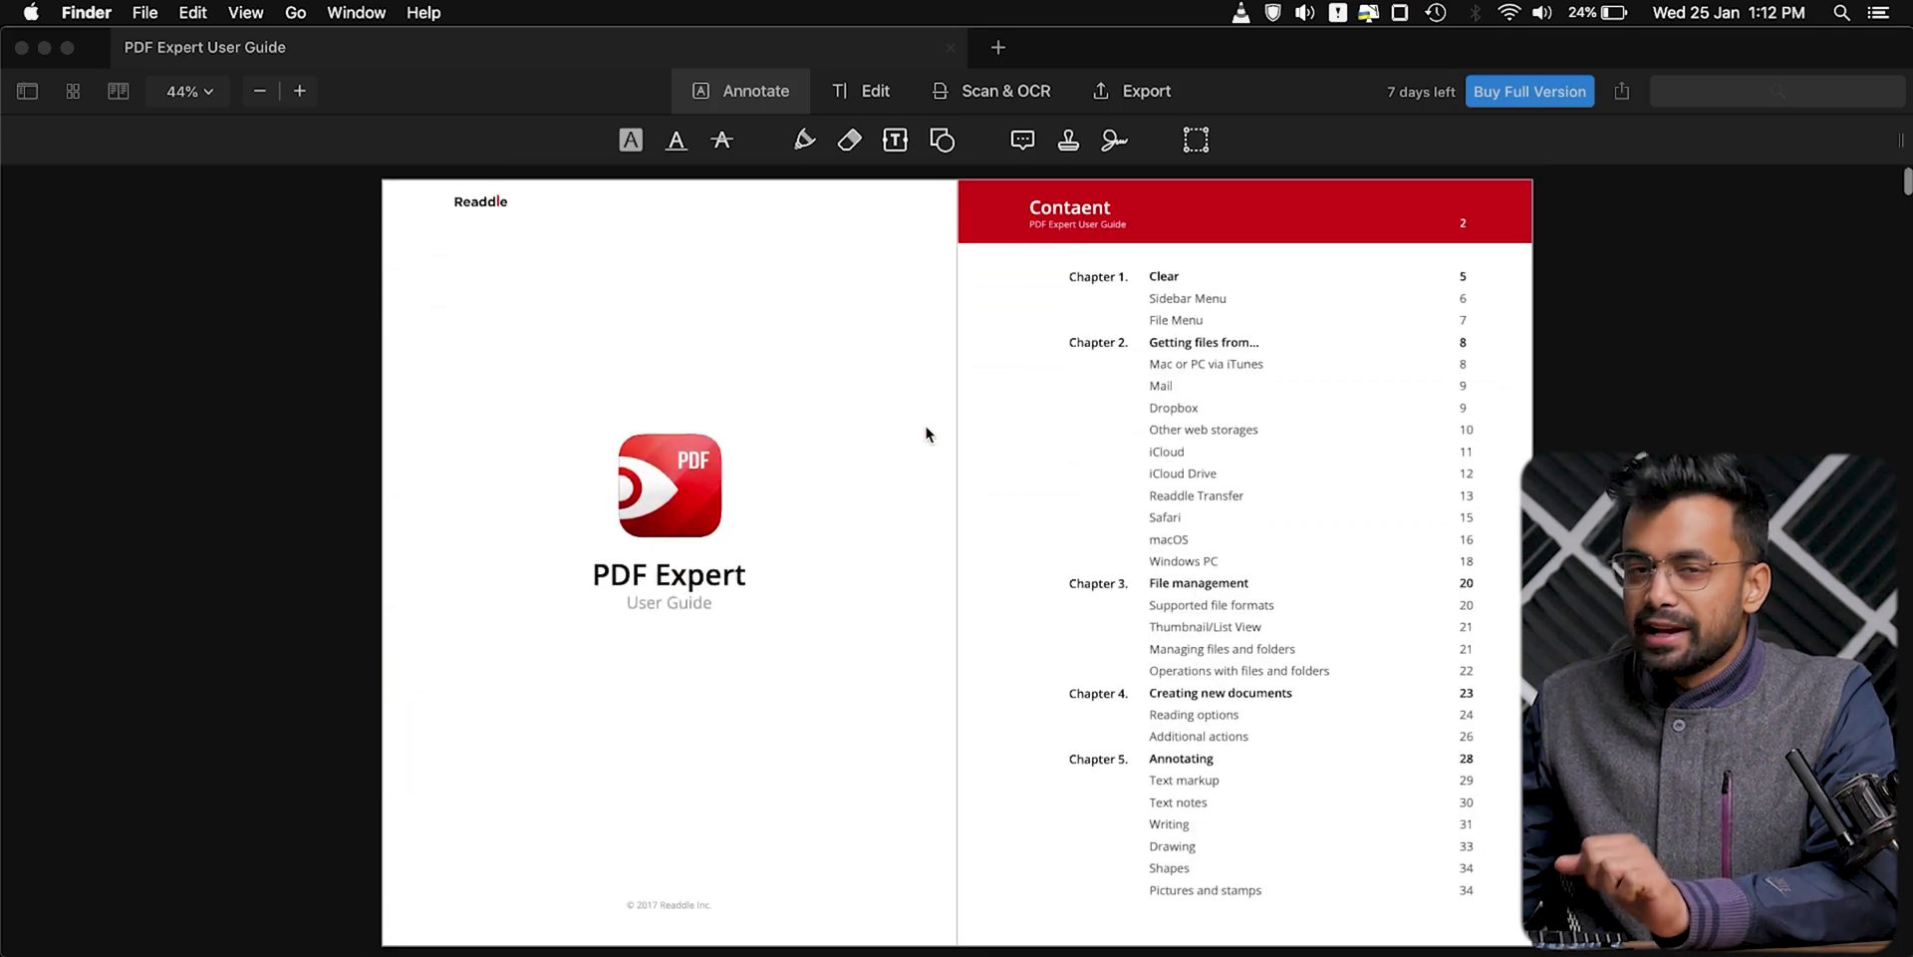
Try the Vertical split layout, then switch back to No Split.
{"action": "left_click", "coordinate": [118, 91]}
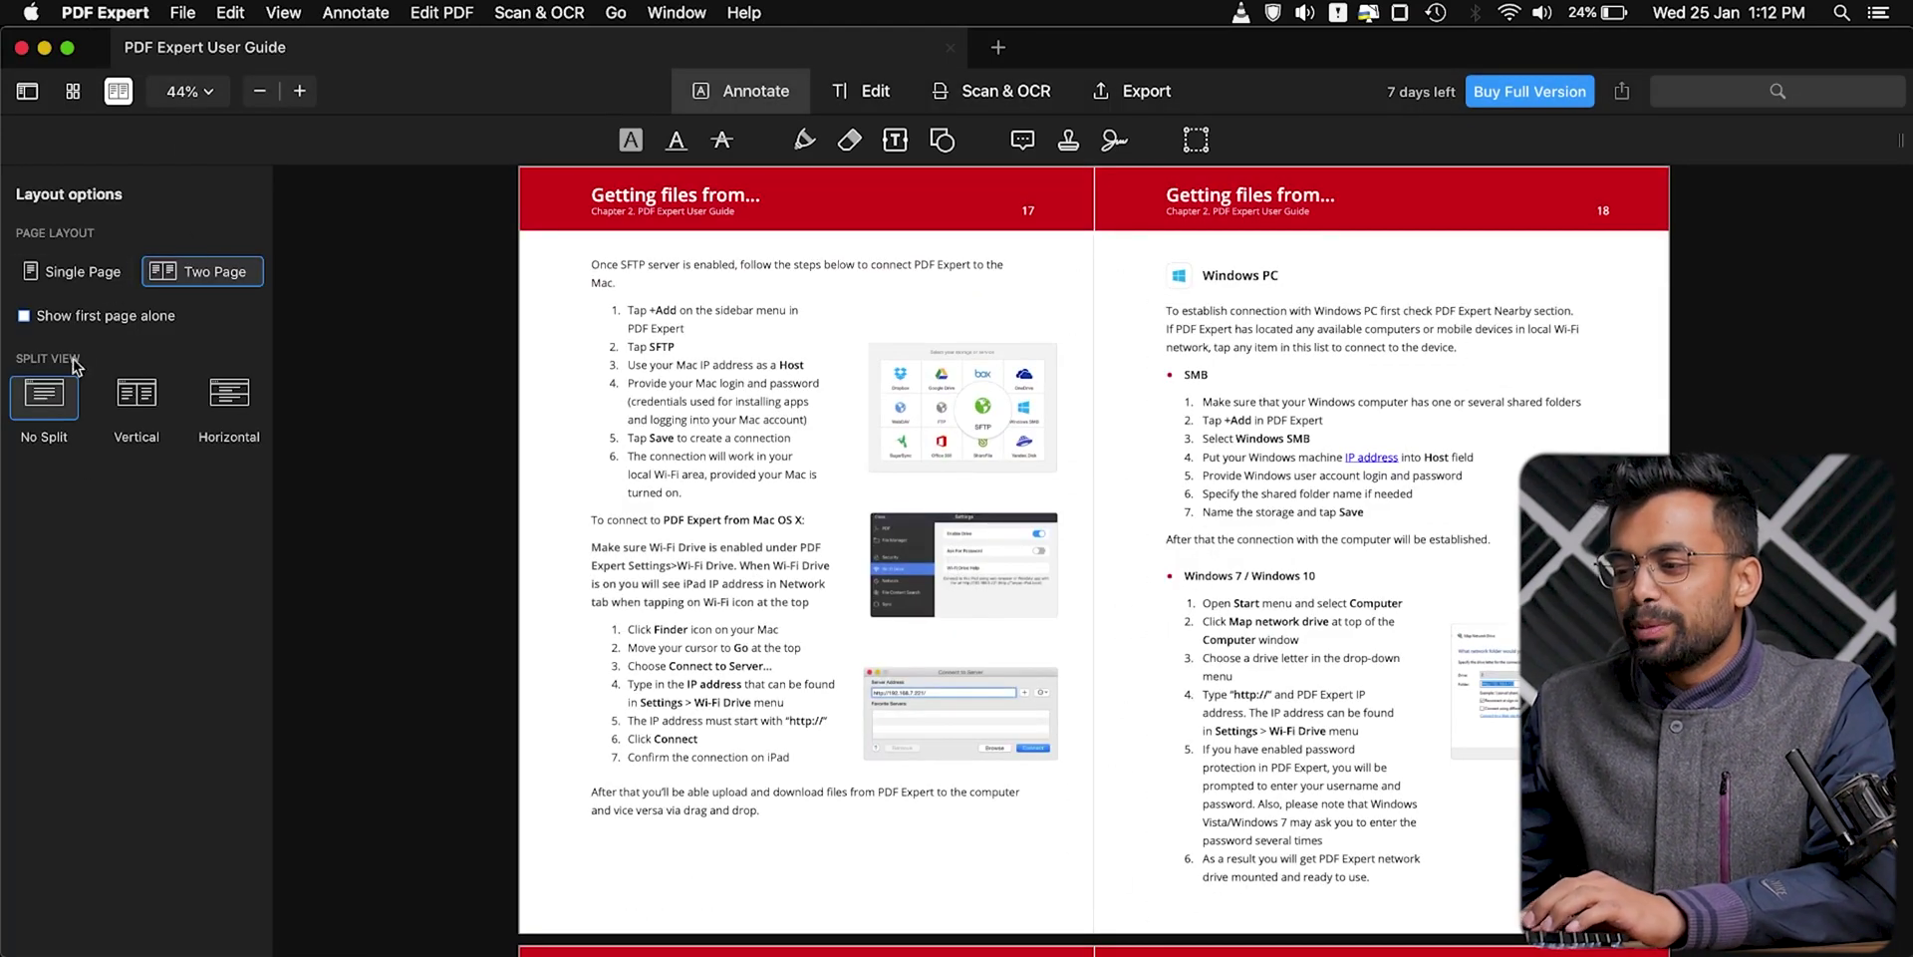
{"action": "left_click", "coordinate": [137, 397]}
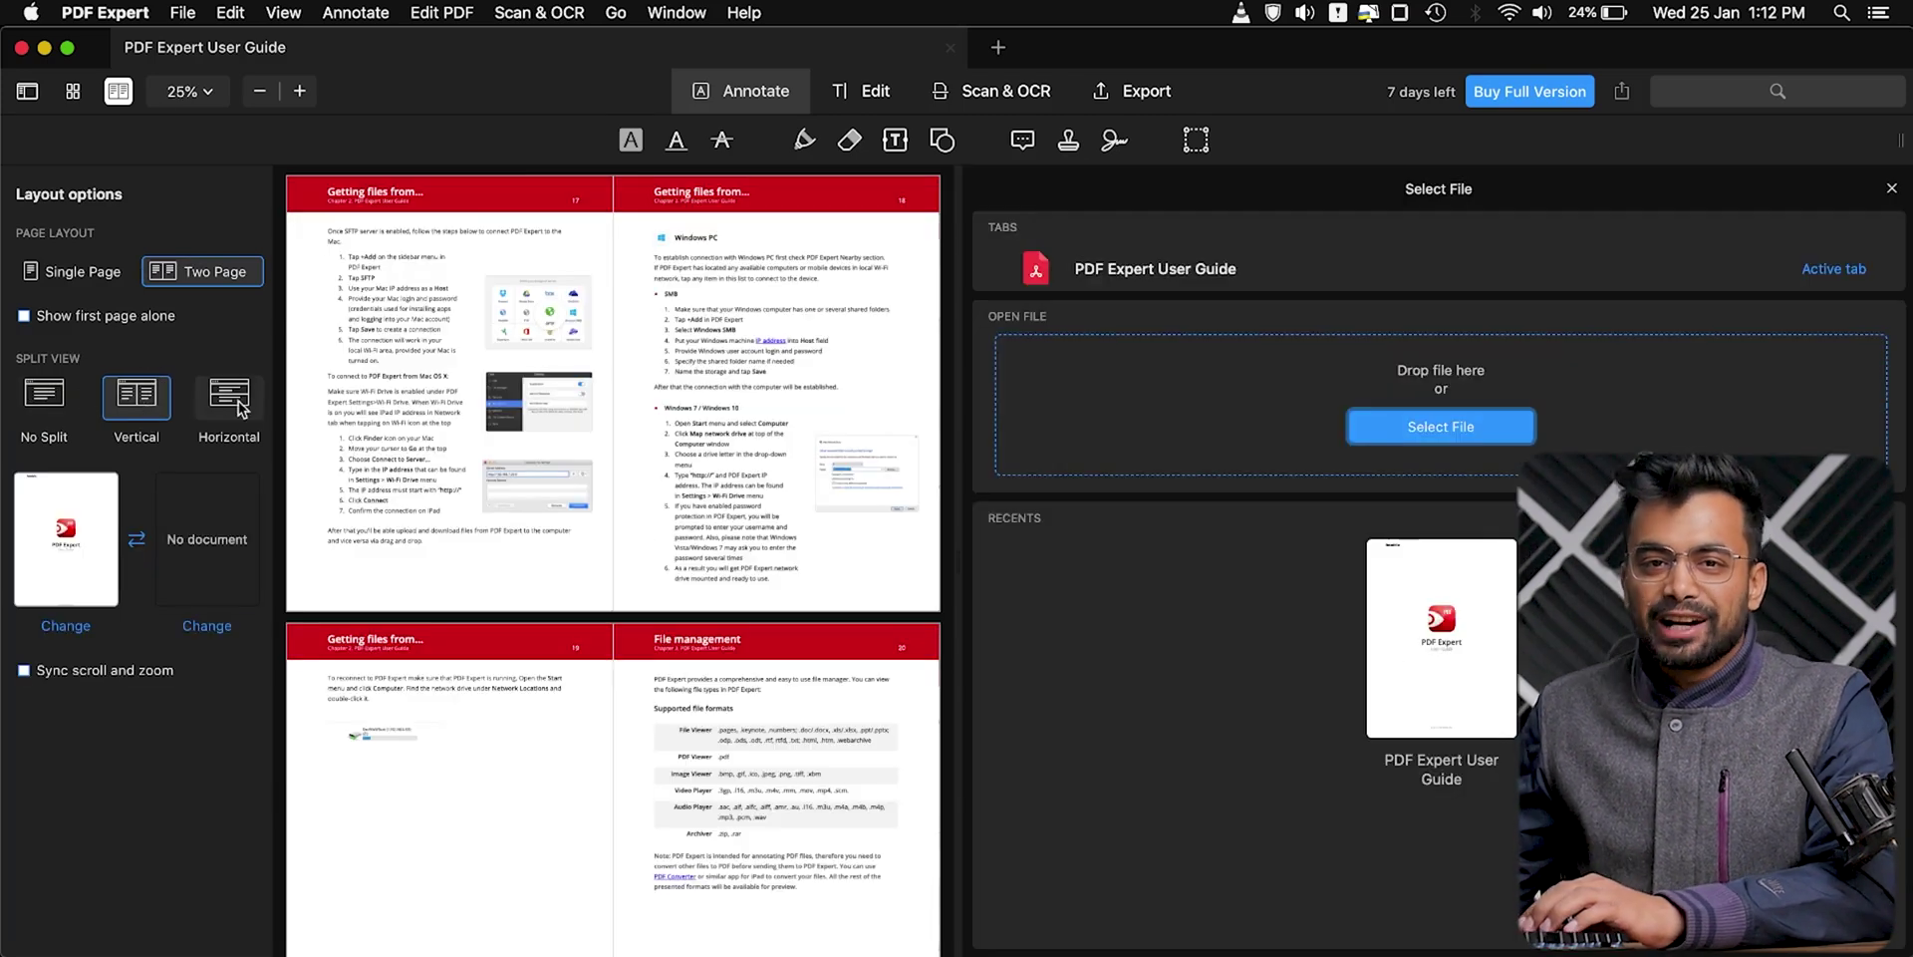
{"action": "left_click", "coordinate": [45, 396]}
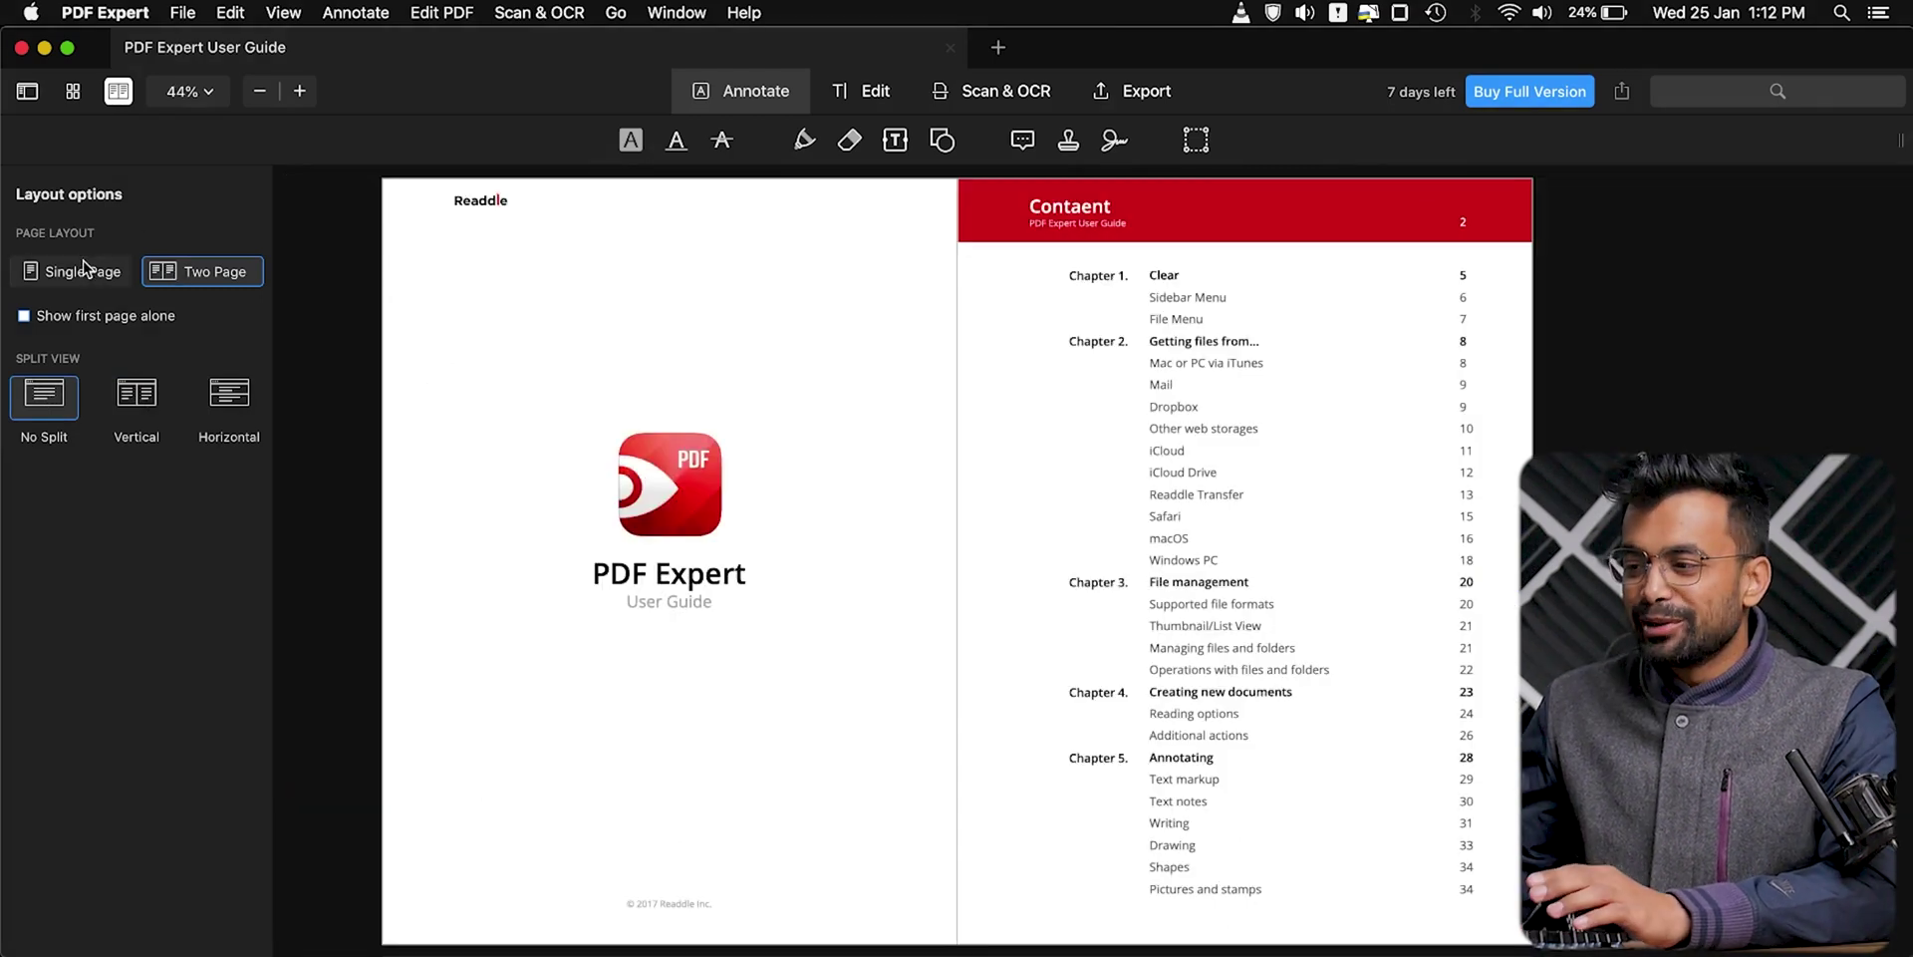
Switch to Single Page, then back to Two Page, and scroll to the pages 17–18 spread.
{"action": "left_click", "coordinate": [87, 267]}
{"action": "scroll", "coordinate": [601, 309], "scroll_direction": "down", "scroll_amount": 10}
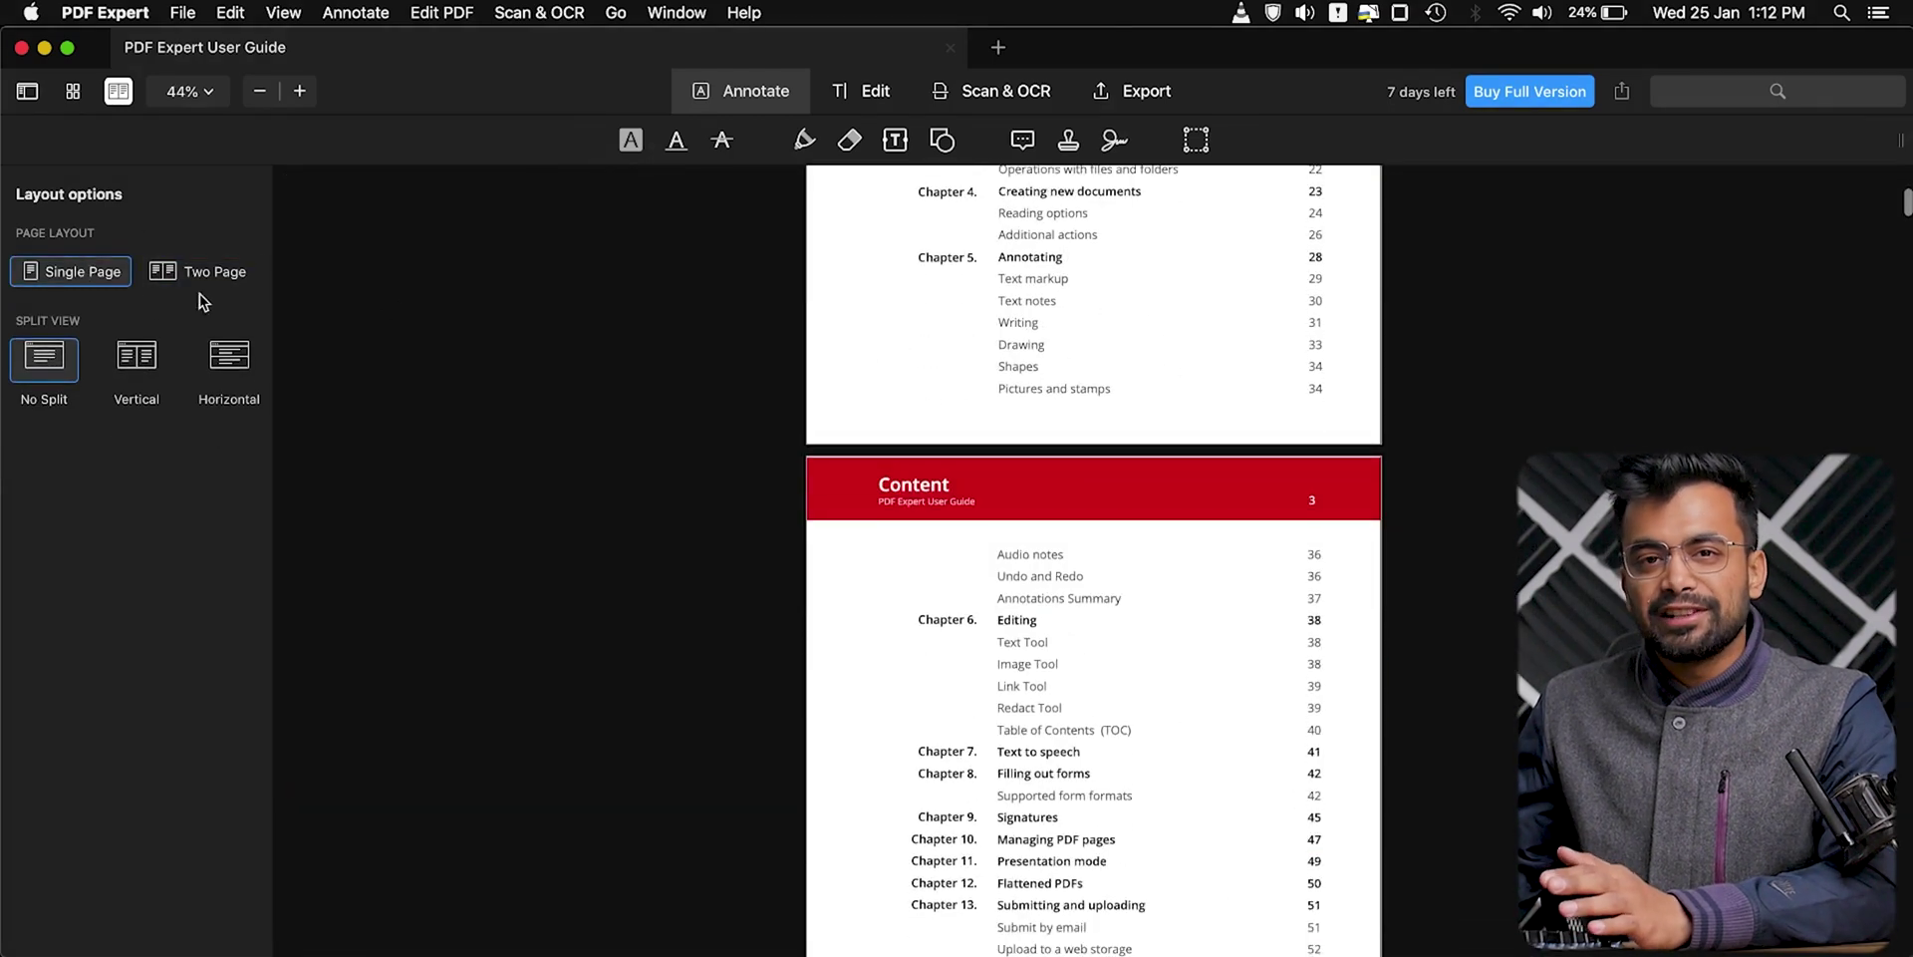
{"action": "left_click", "coordinate": [179, 271]}
{"action": "scroll", "coordinate": [950, 569], "scroll_direction": "down", "scroll_amount": 20}
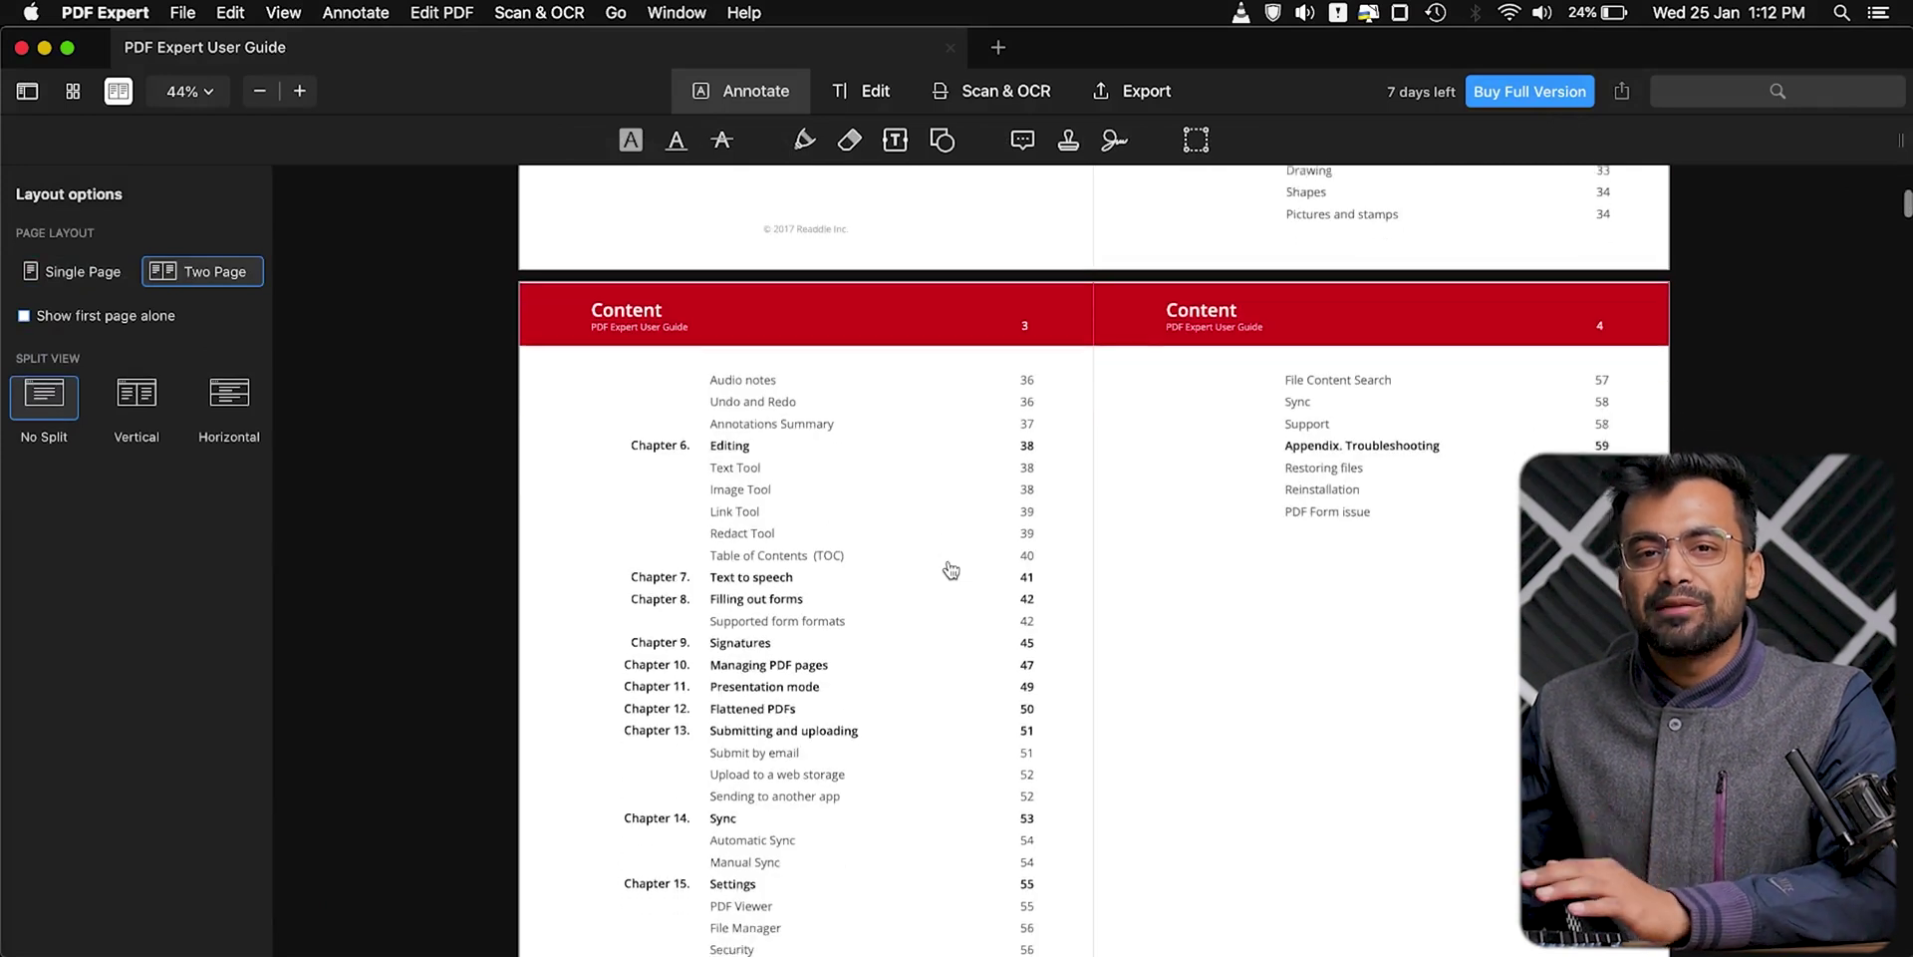
{"action": "scroll", "coordinate": [949, 569], "scroll_direction": "down", "scroll_amount": 10}
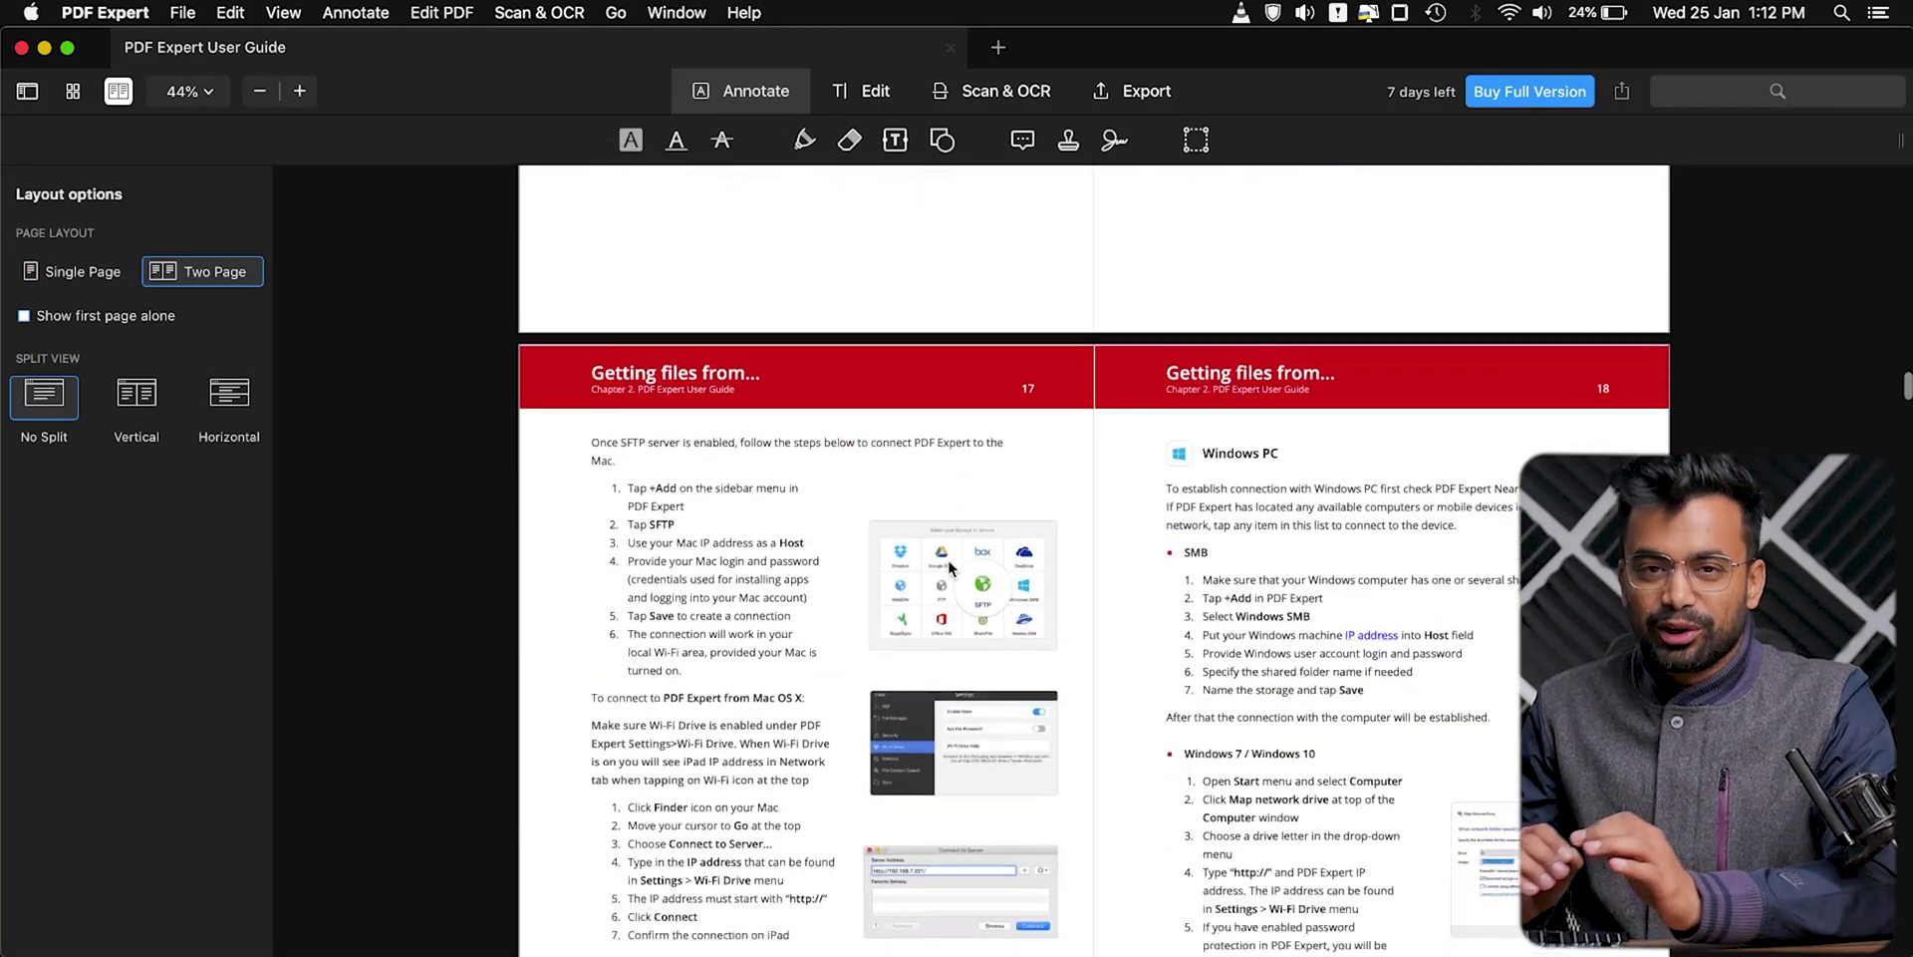
{"action": "left_click", "coordinate": [50, 407]}
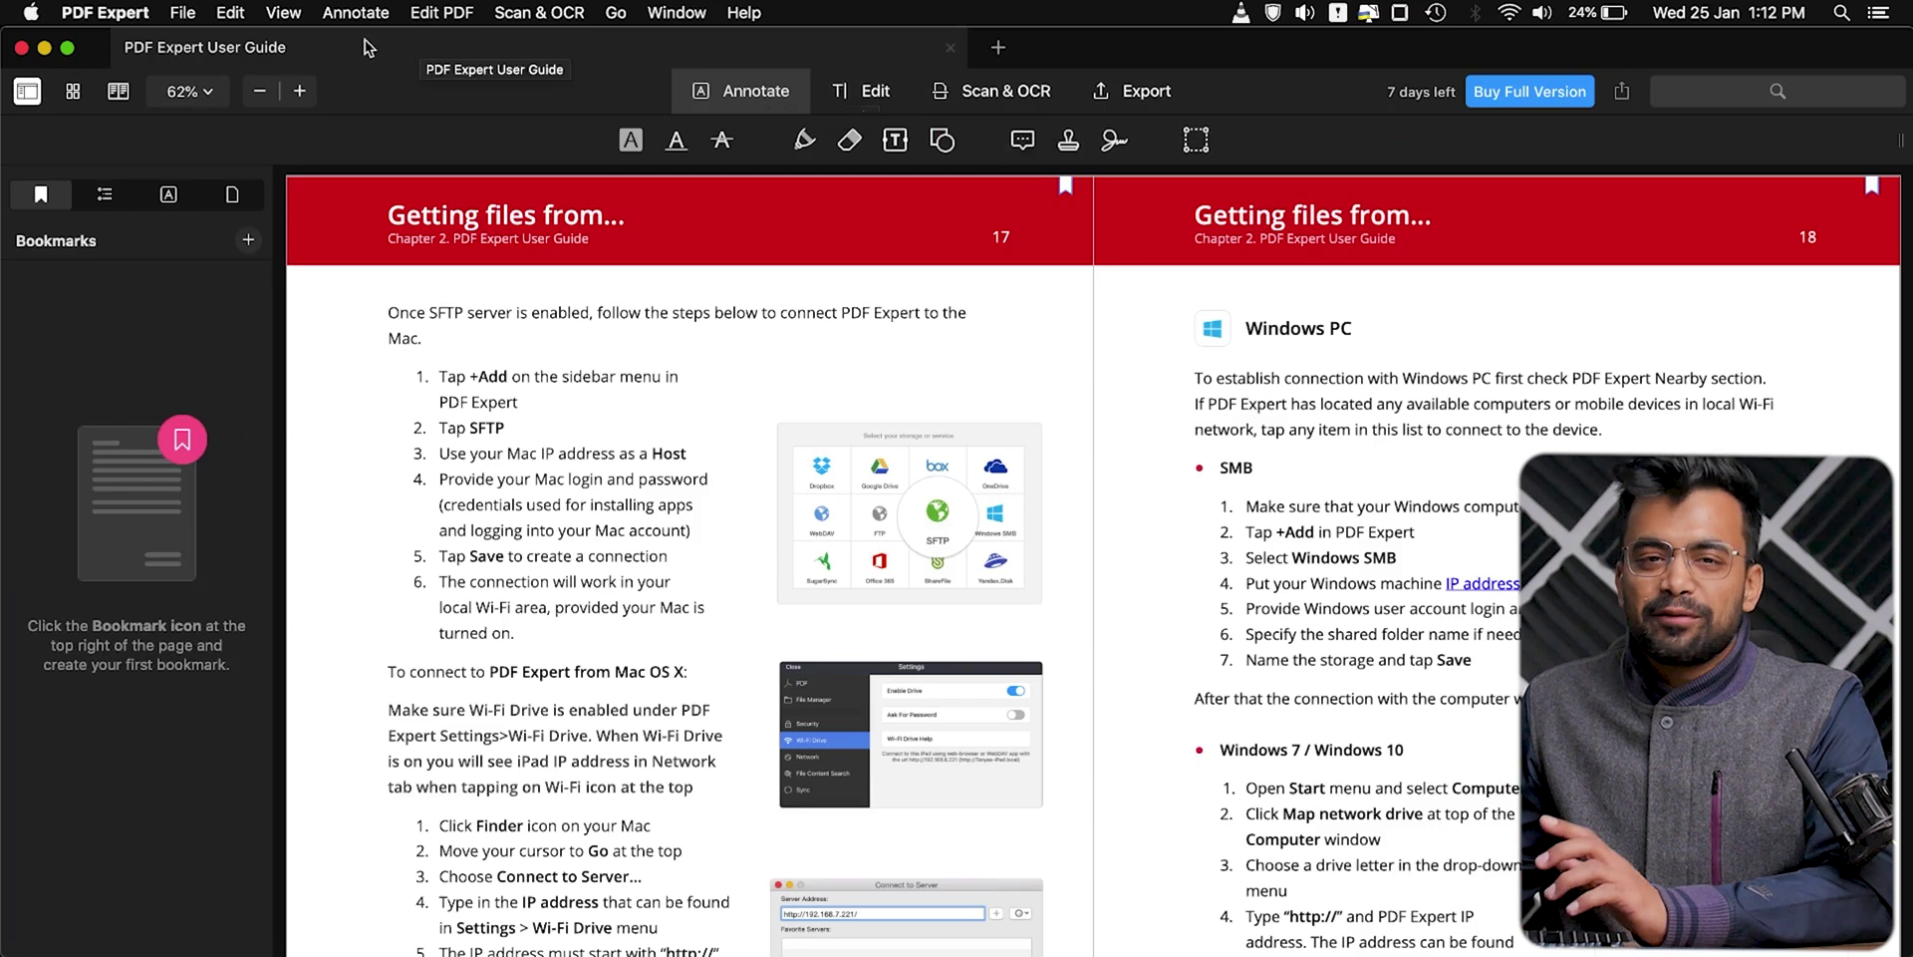
Switch the reading theme to Sepia, then Night, and finally back to Day.
{"action": "left_click", "coordinate": [283, 11]}
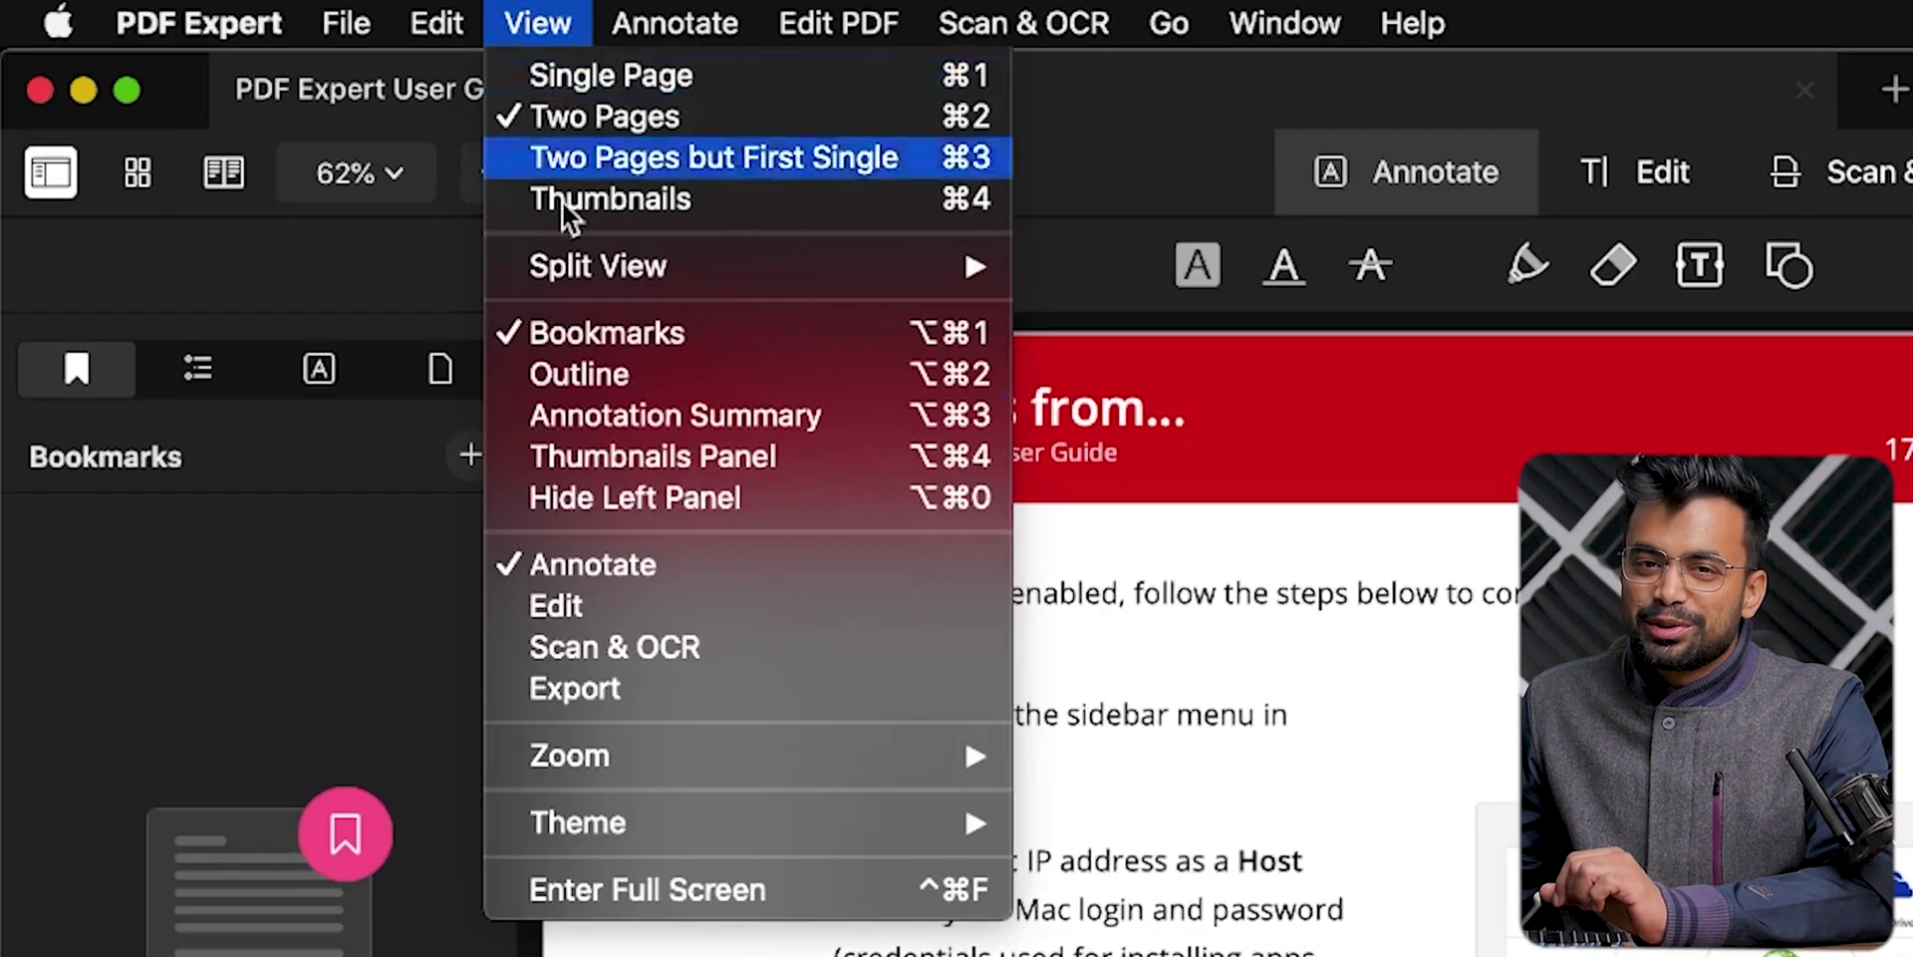
{"action": "left_click", "coordinate": [586, 459]}
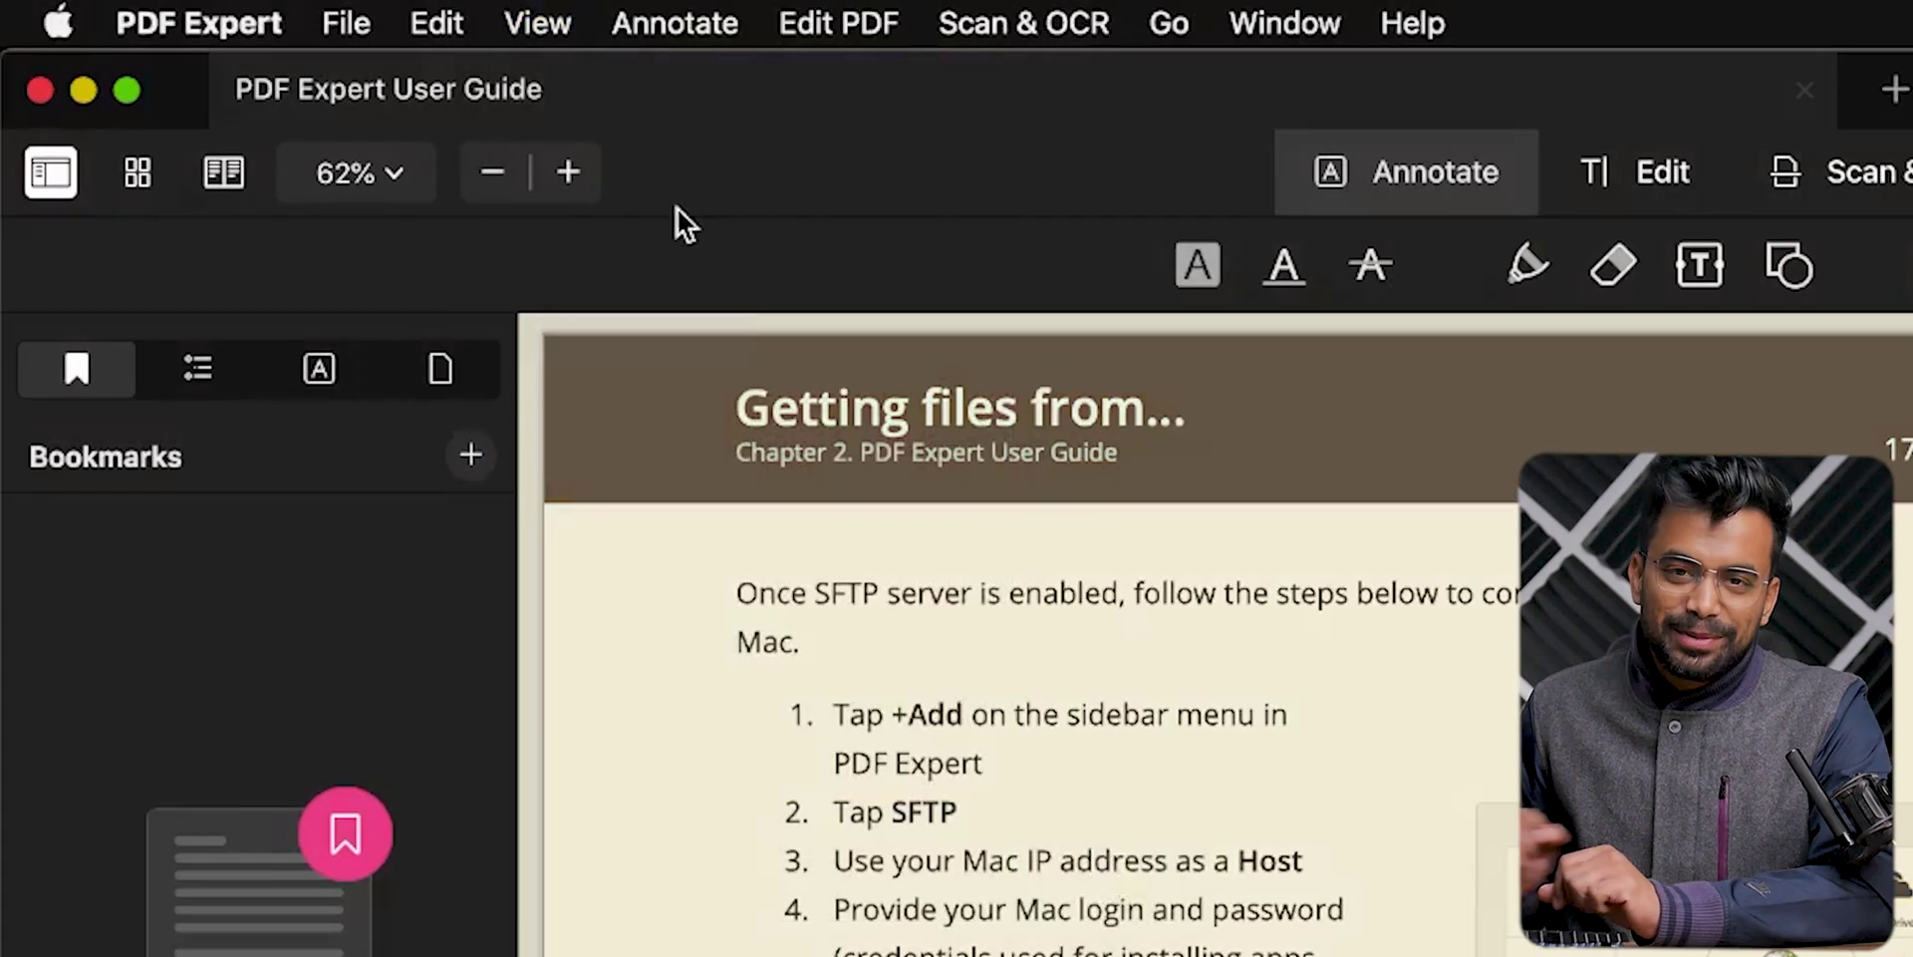
{"action": "left_click", "coordinate": [538, 24]}
{"action": "mouse_move", "coordinate": [922, 827]}
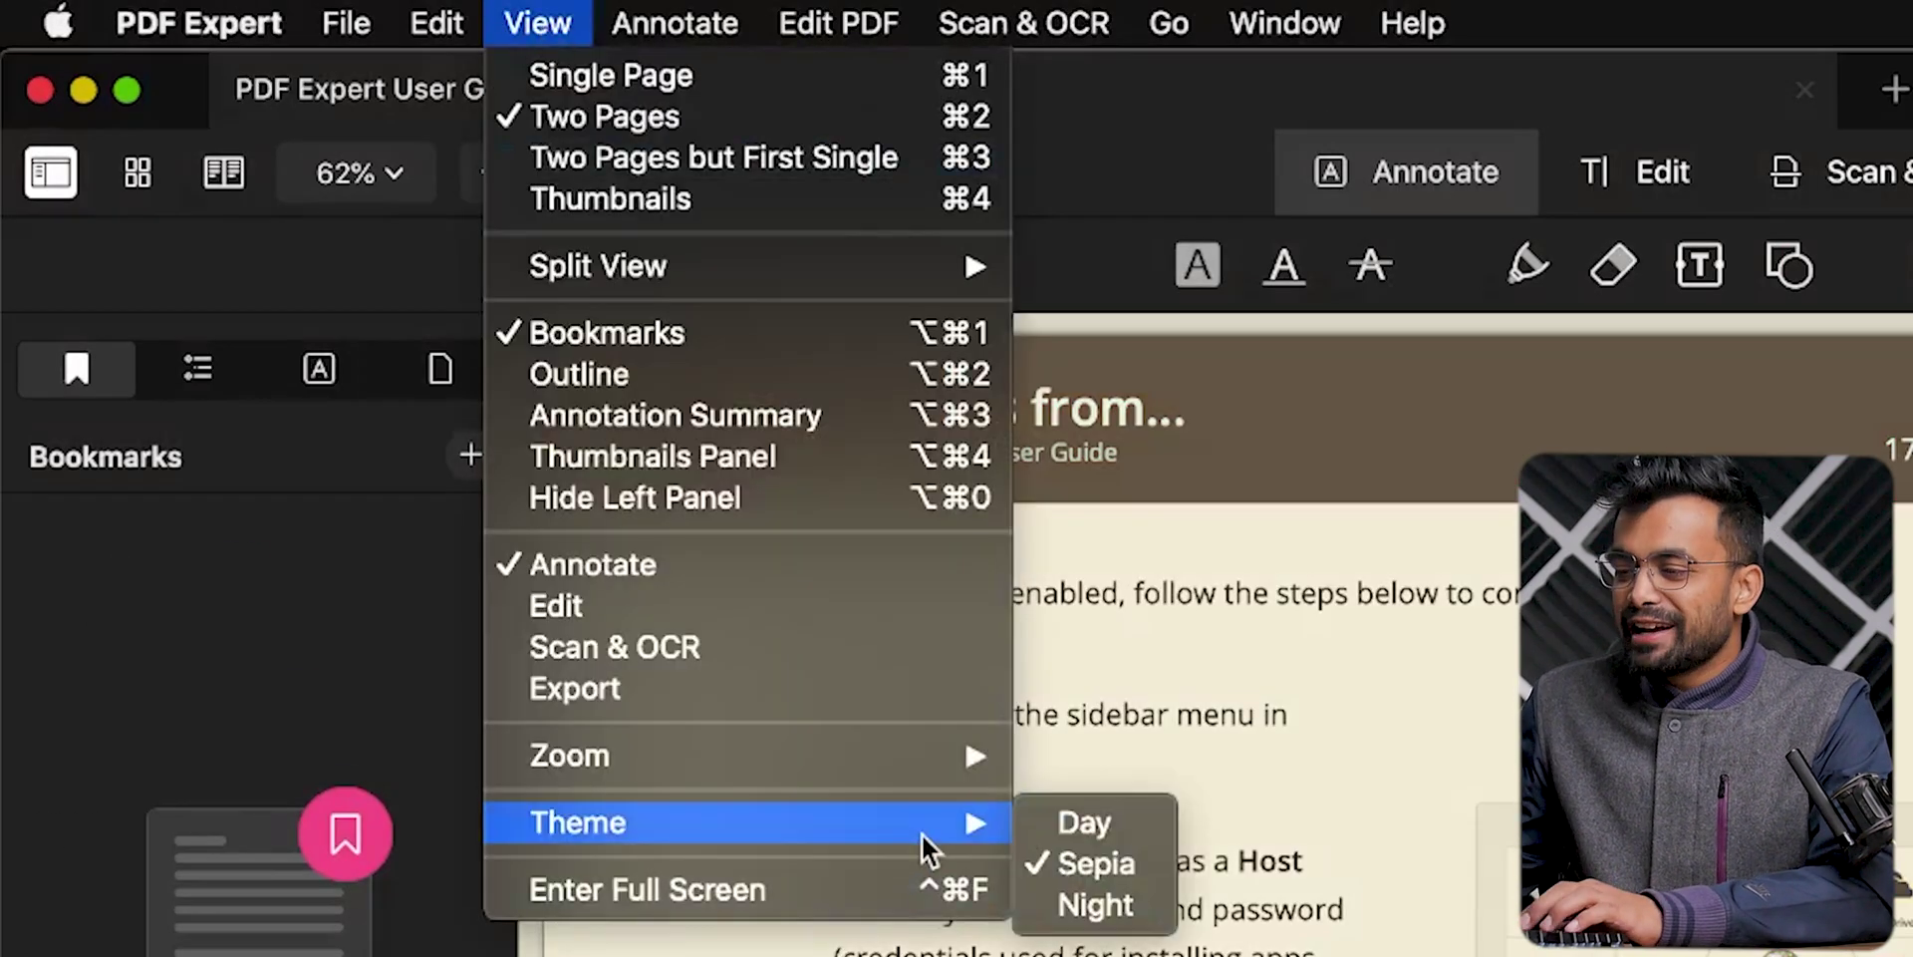
{"action": "left_click", "coordinate": [1054, 899]}
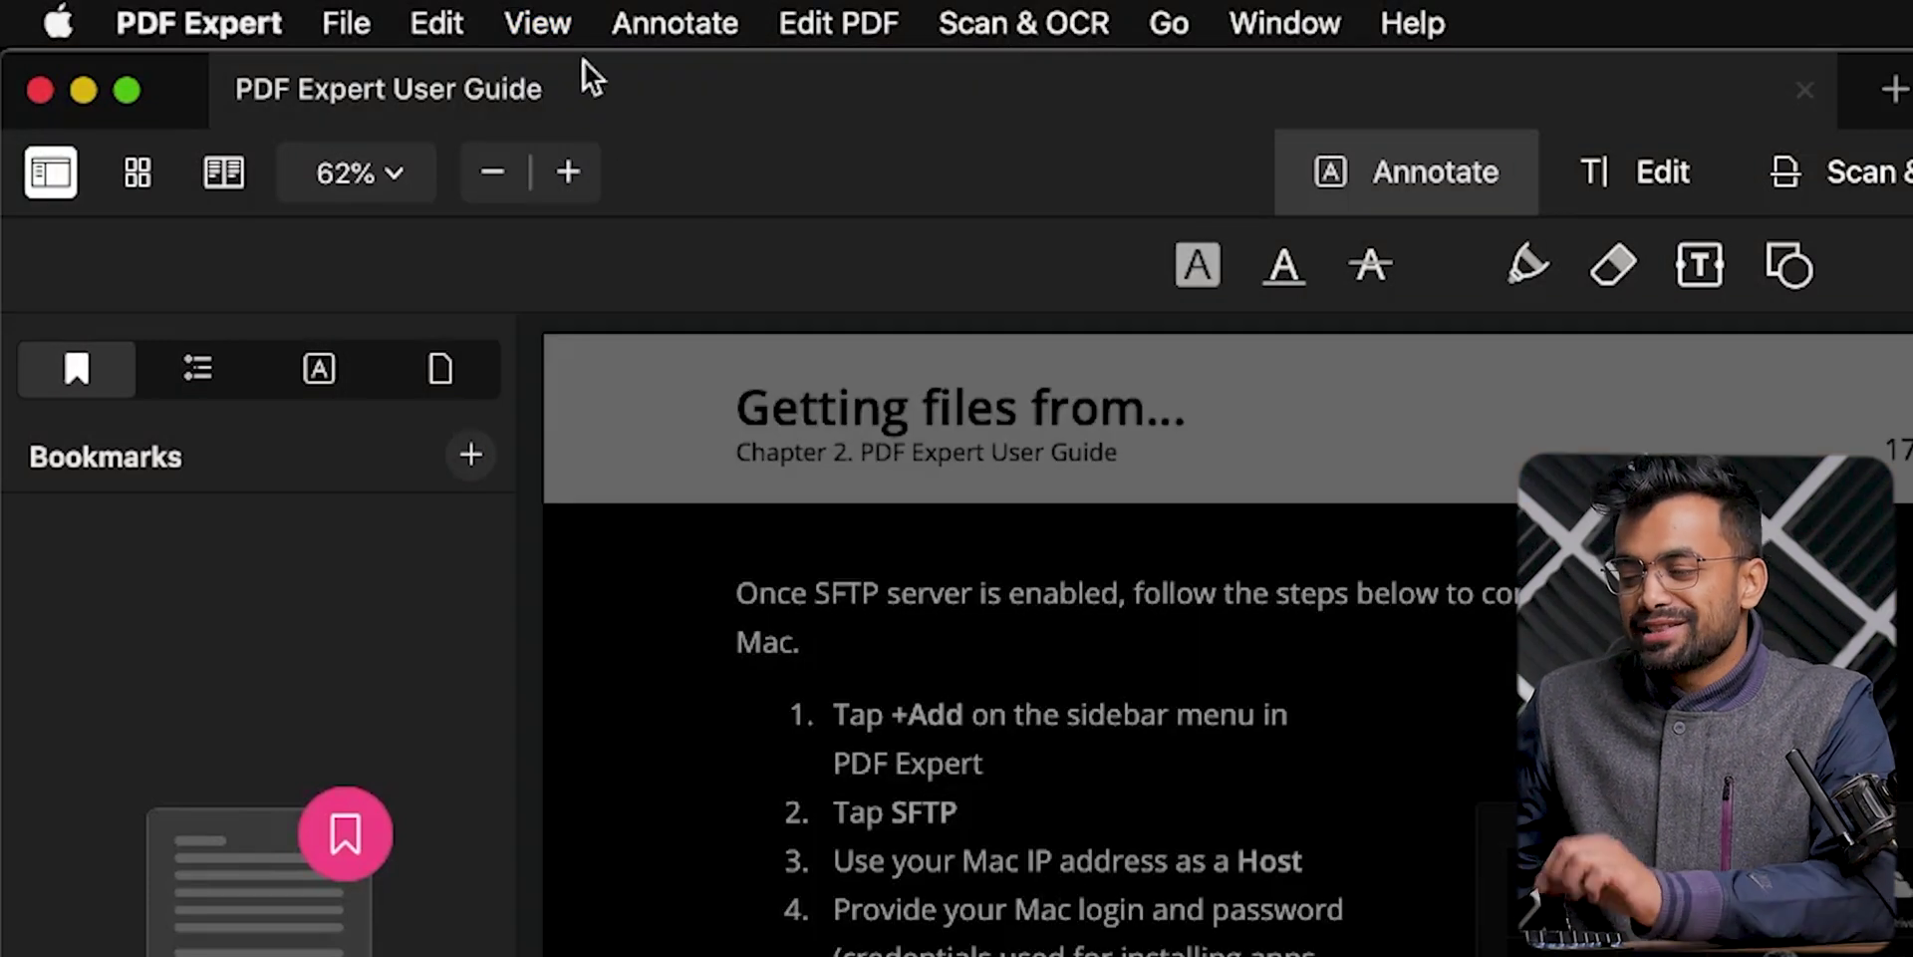
{"action": "left_click", "coordinate": [538, 24]}
{"action": "mouse_move", "coordinate": [833, 829]}
{"action": "left_click", "coordinate": [1108, 819]}
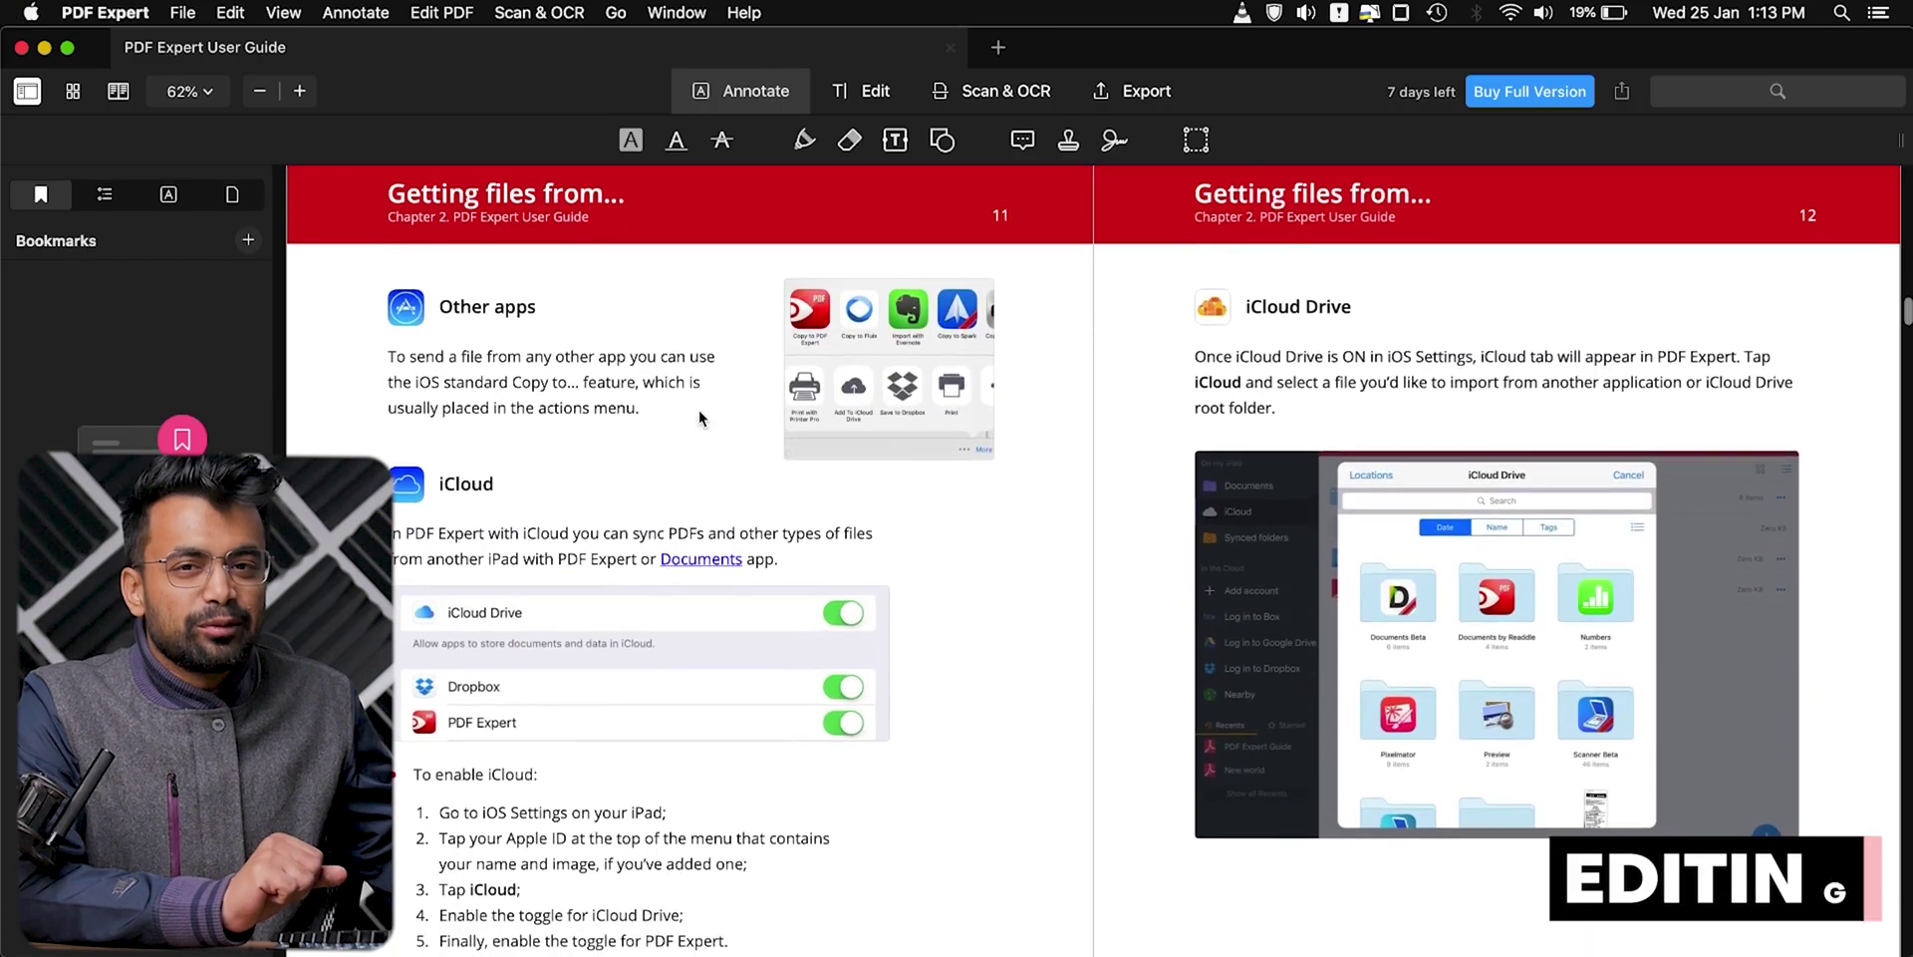
Retitle page 12 as 'Inbuilt OCR that Recognize' in text editing mode.
{"action": "left_click", "coordinate": [863, 90]}
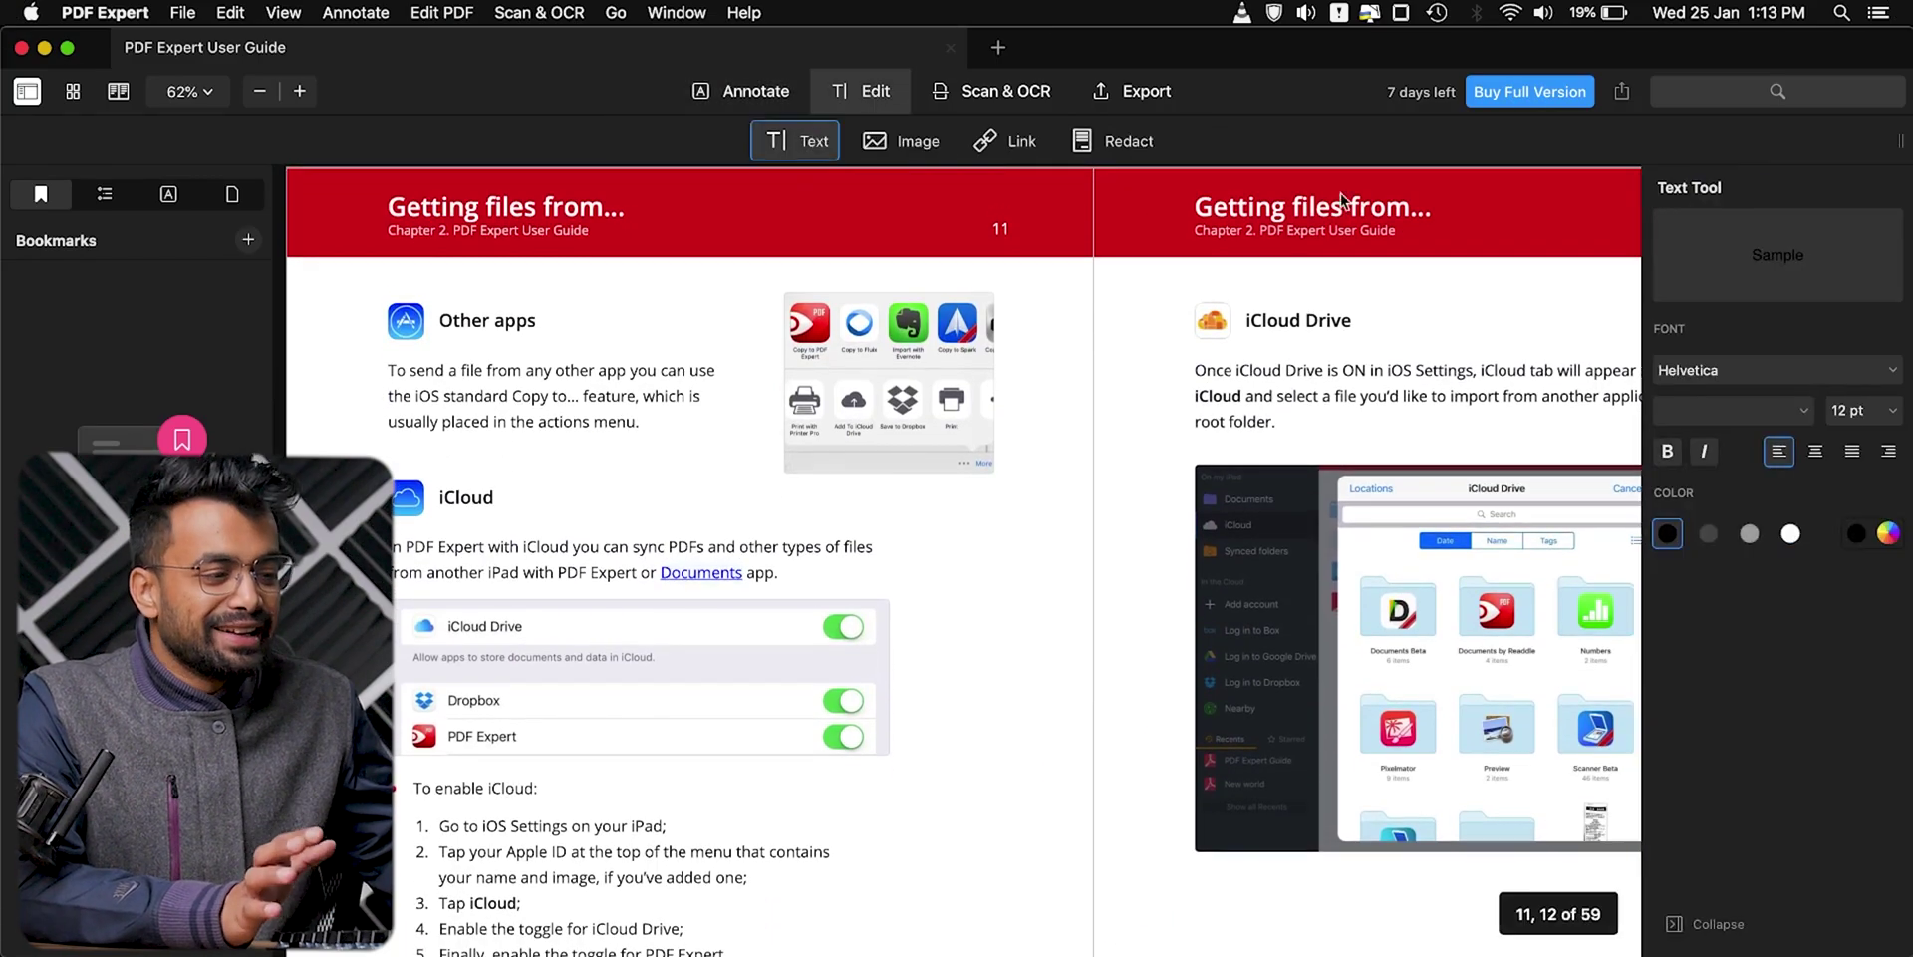
{"action": "left_click", "coordinate": [1294, 206]}
{"action": "type", "text": "a"}
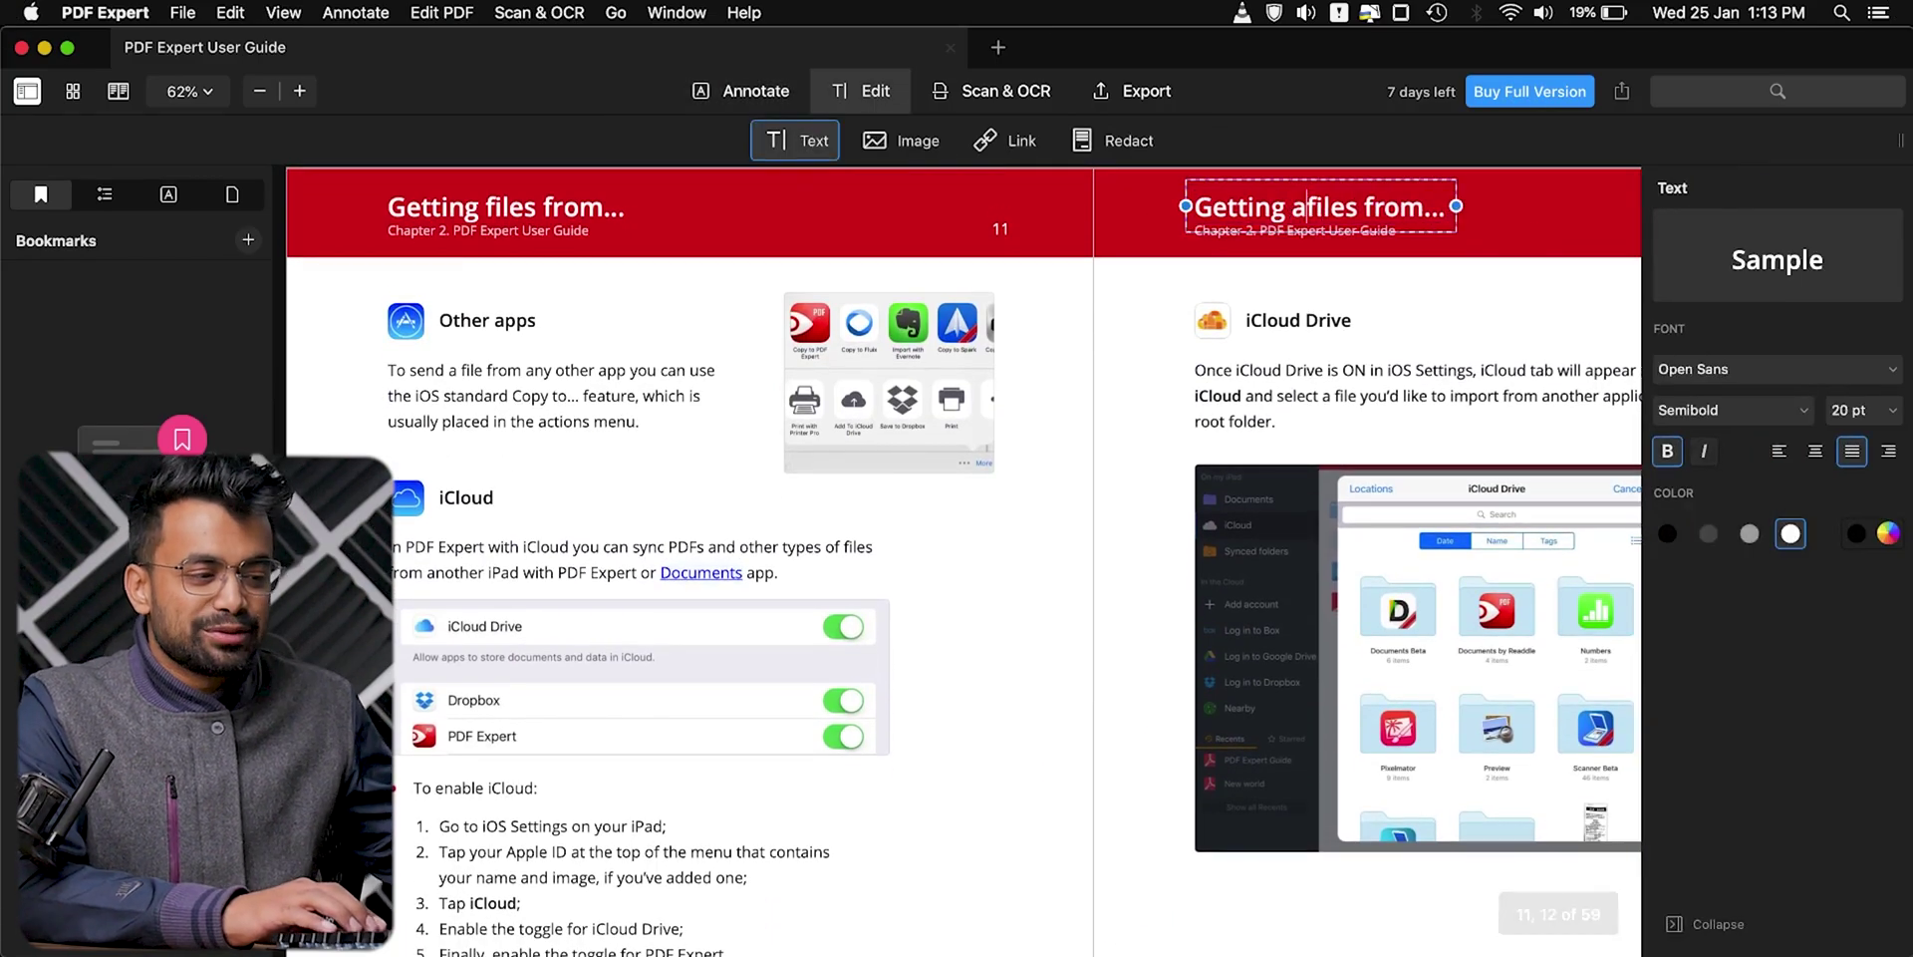
{"action": "key", "text": "super+a"}
{"action": "key", "text": "BackSpace"}
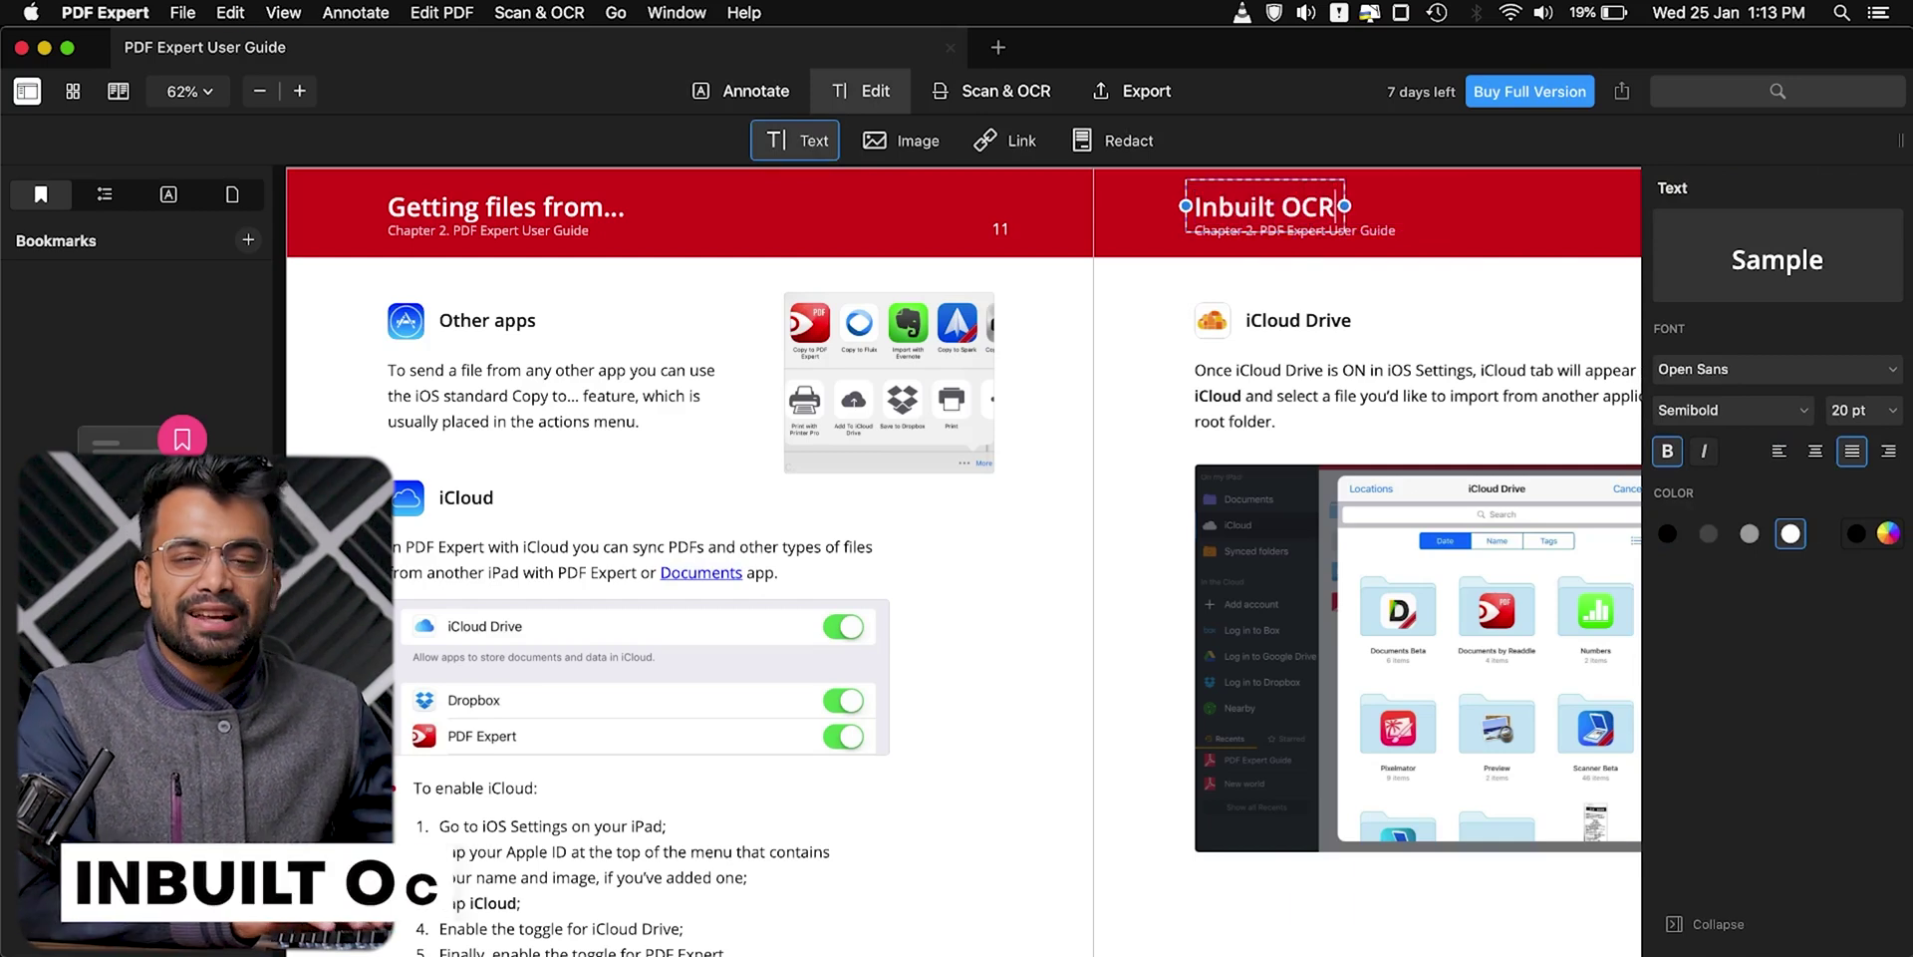
{"action": "type", "text": "Inbuilt OCR that Recognize"}
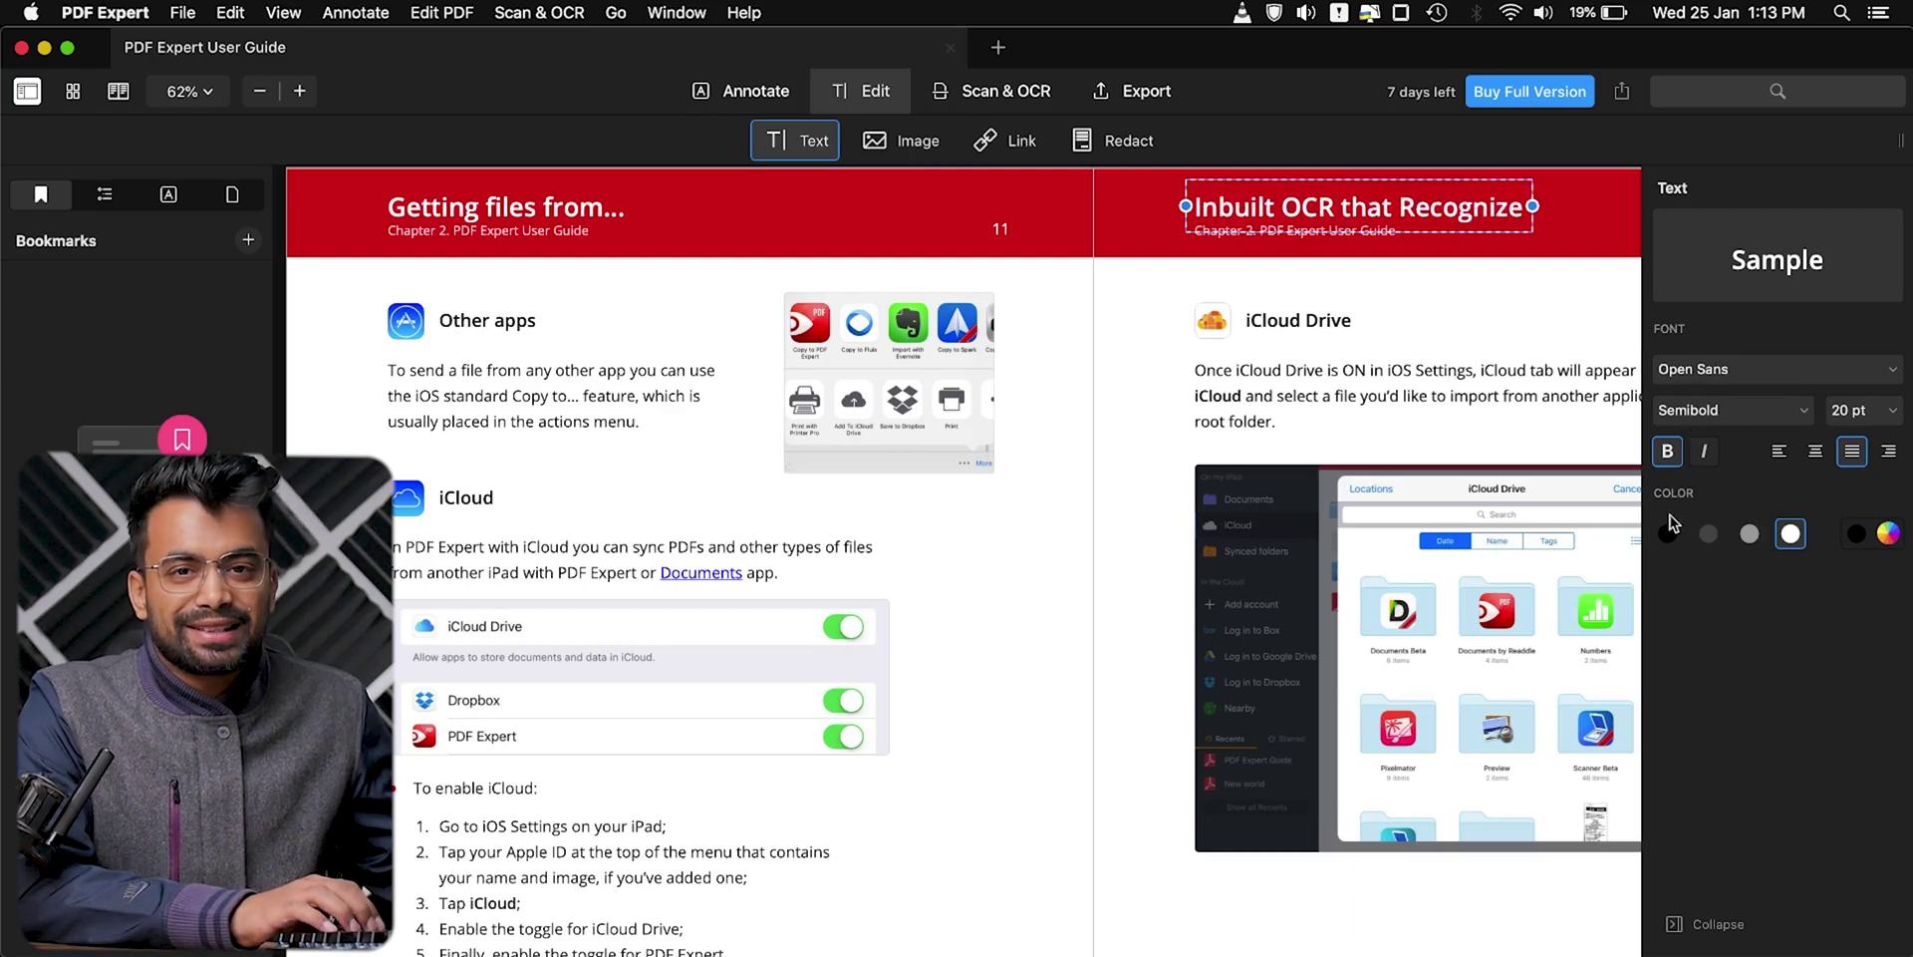
Rename the iCloud Drive heading to 'Hight Quality Text Capture'.
{"action": "left_click", "coordinate": [1270, 319]}
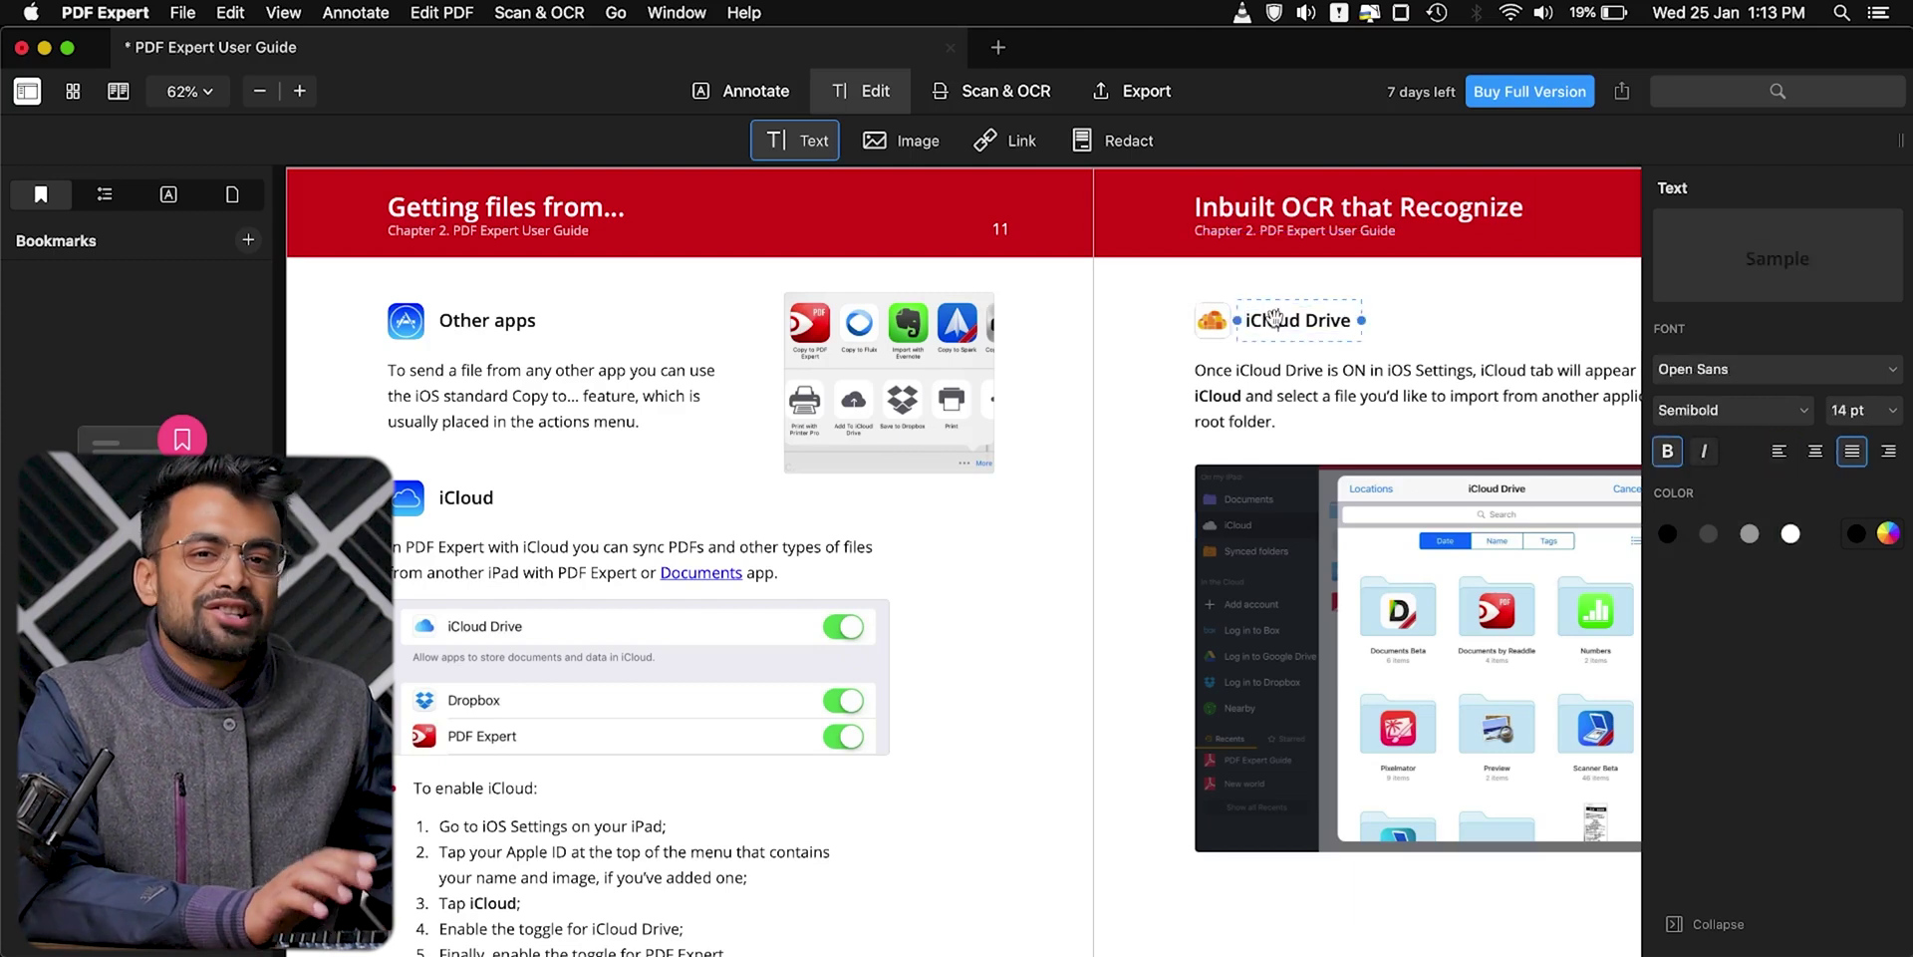
{"action": "type", "text": "Hight Quality Text Capture"}
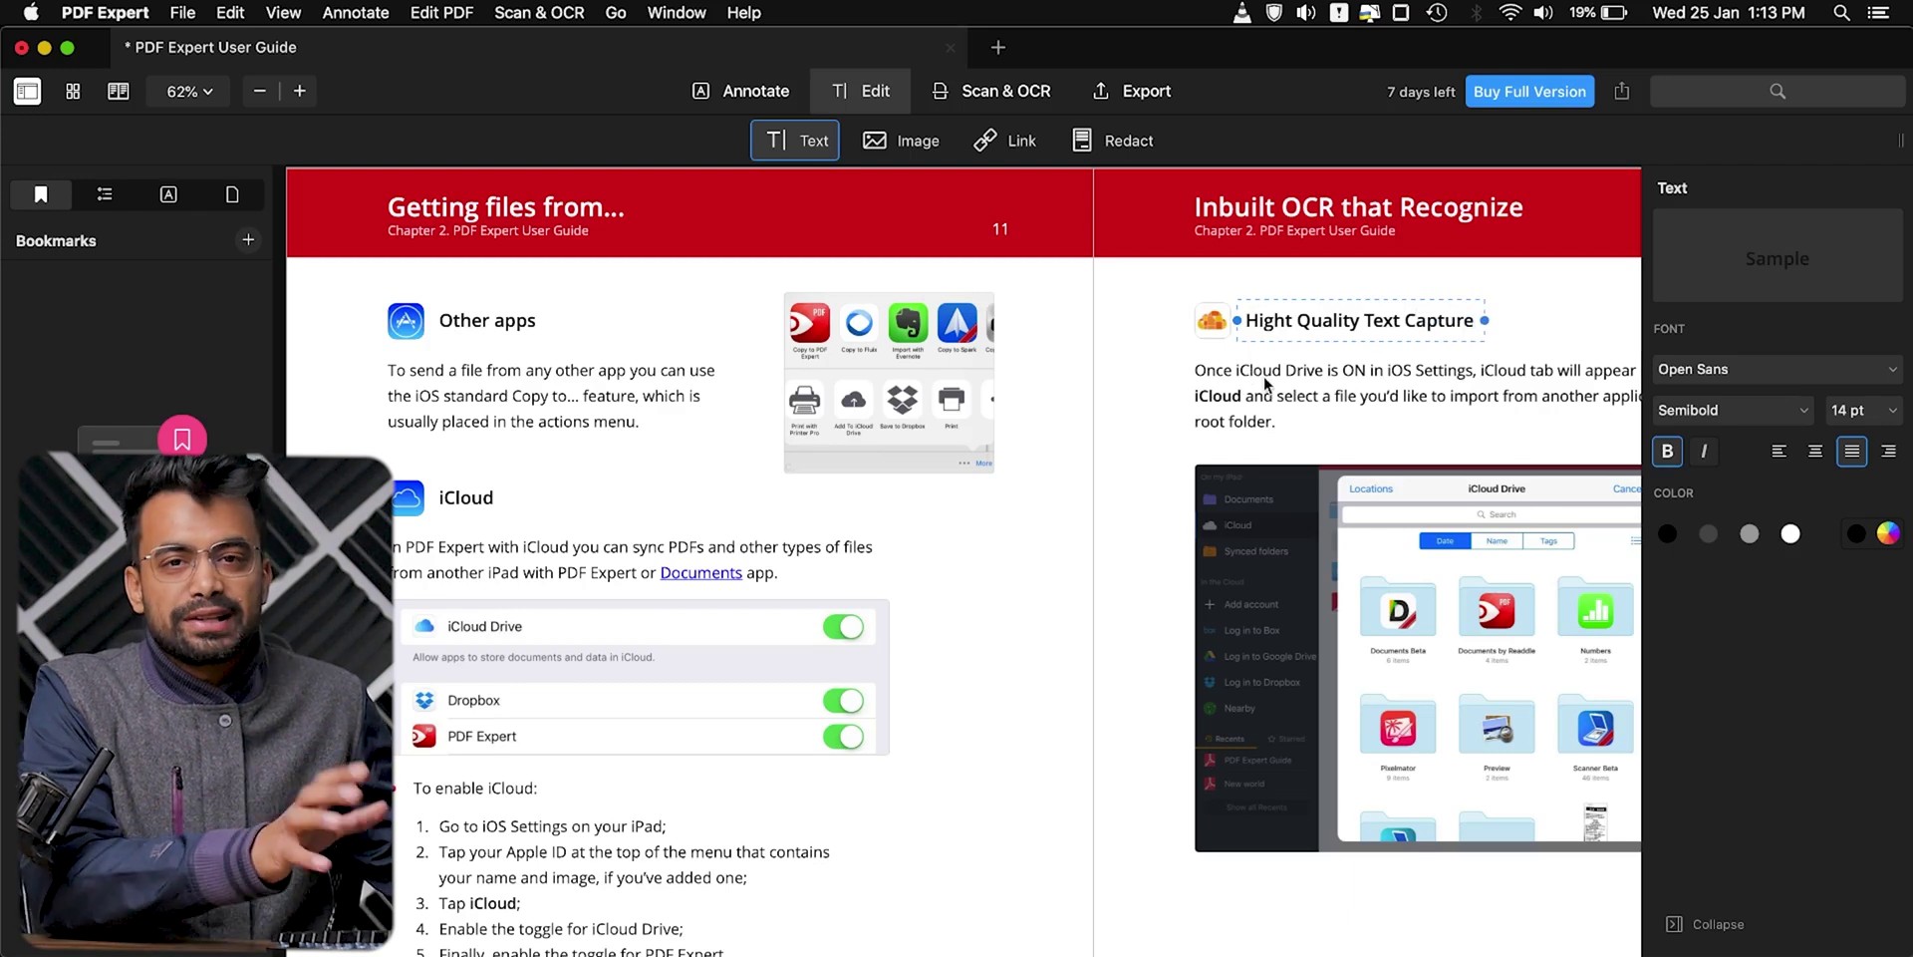
{"action": "key", "text": "Escape"}
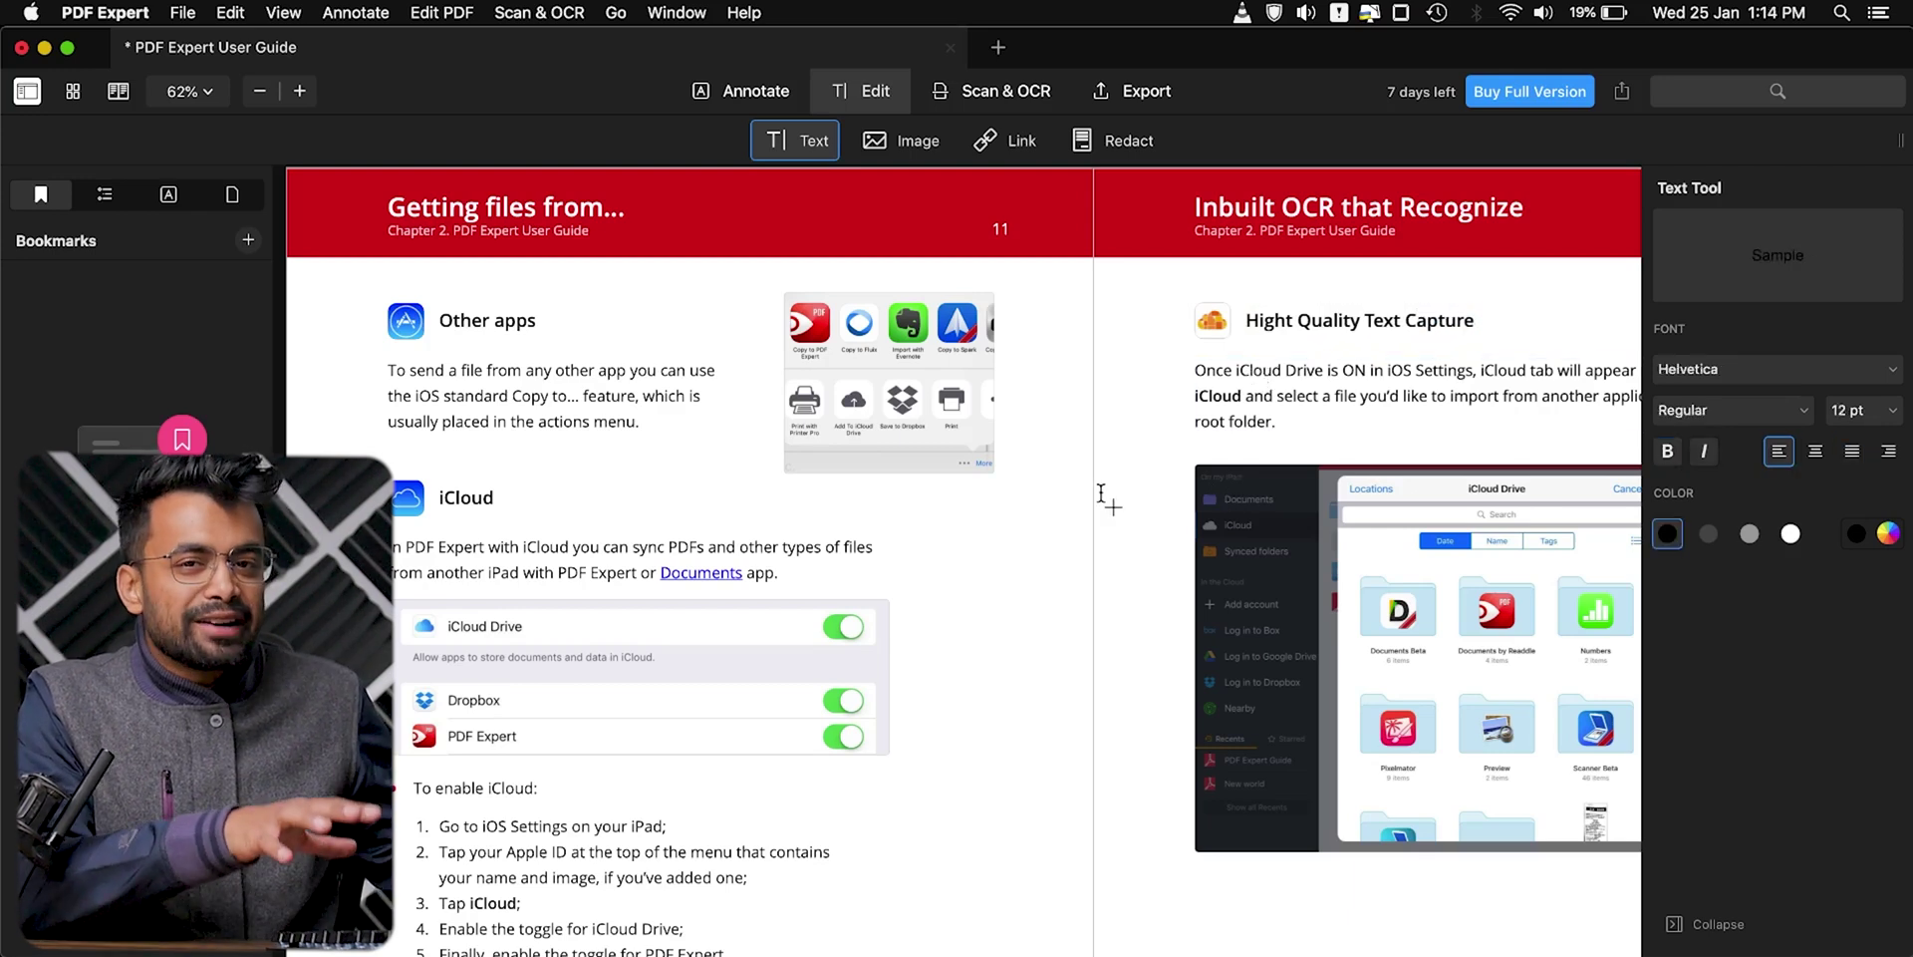
Fit the whole page in view and select the iCloud Drive screenshot for image editing.
{"action": "key", "text": "super+9"}
{"action": "left_click", "coordinate": [899, 140]}
{"action": "left_click", "coordinate": [1226, 590]}
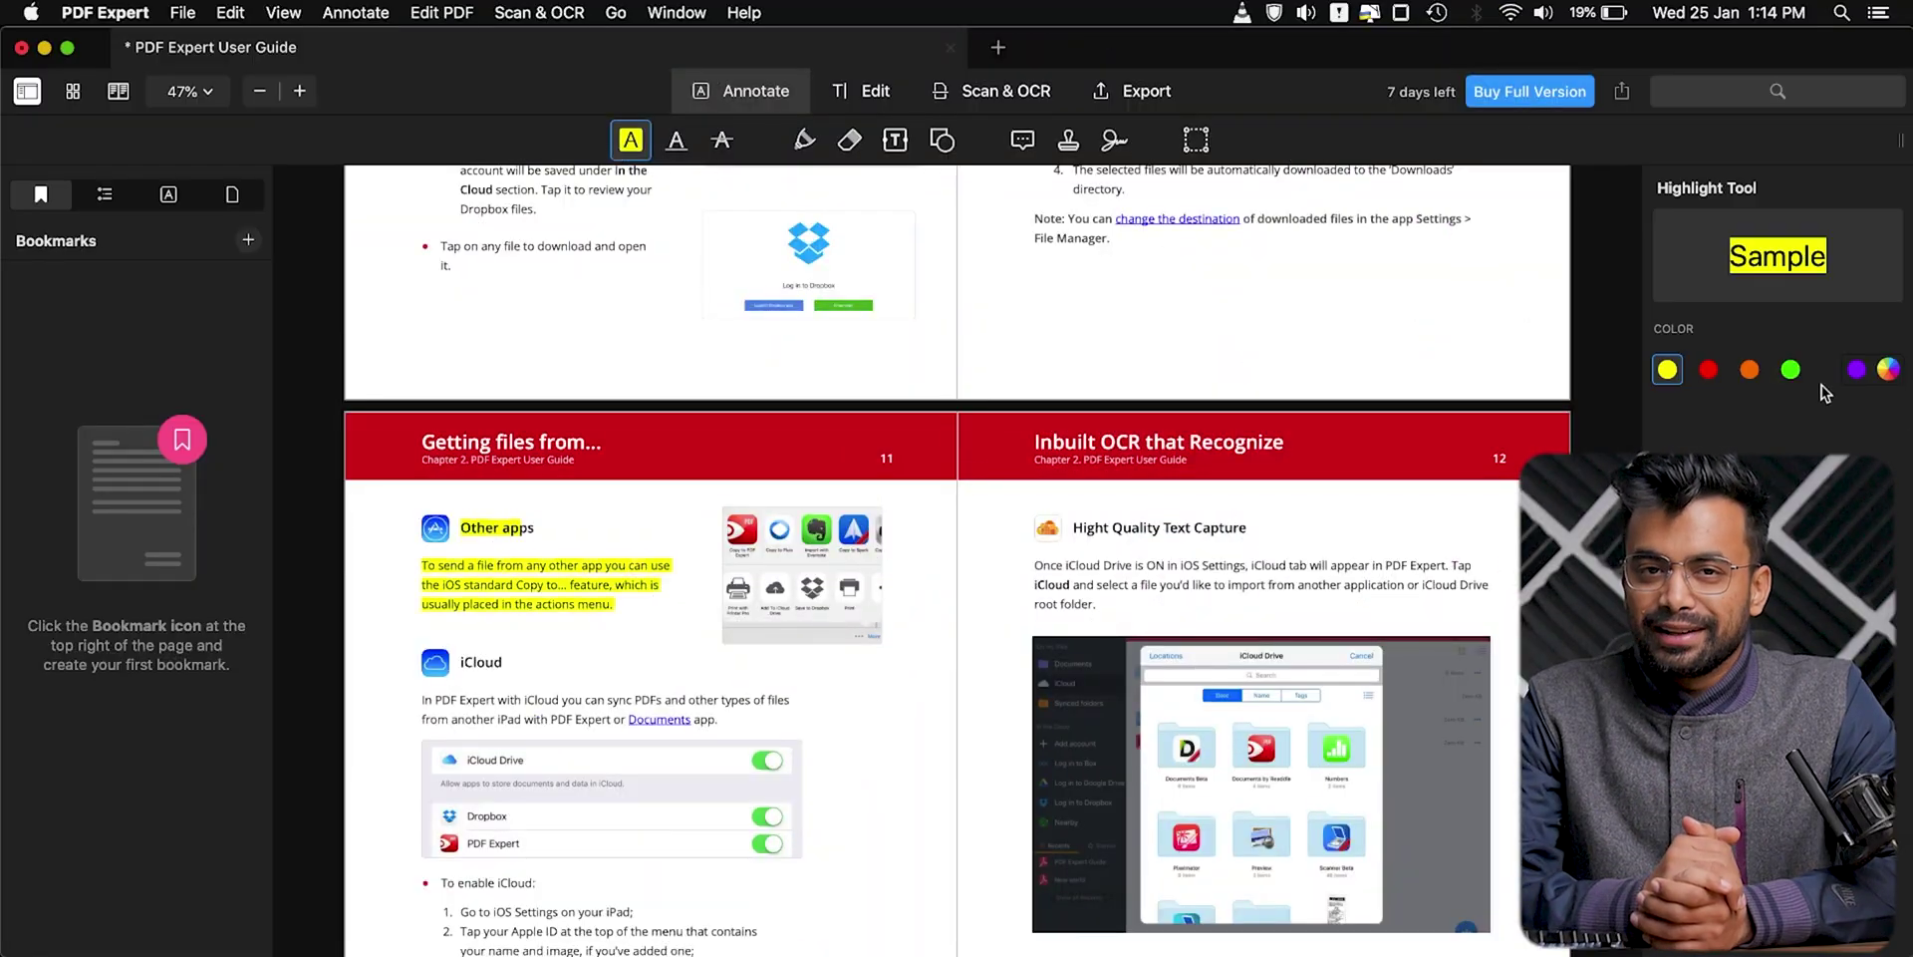
Highlight 'Quality Text Capture' in green after briefly looking up 'Hight' in the dictionary.
{"action": "left_click", "coordinate": [1791, 371]}
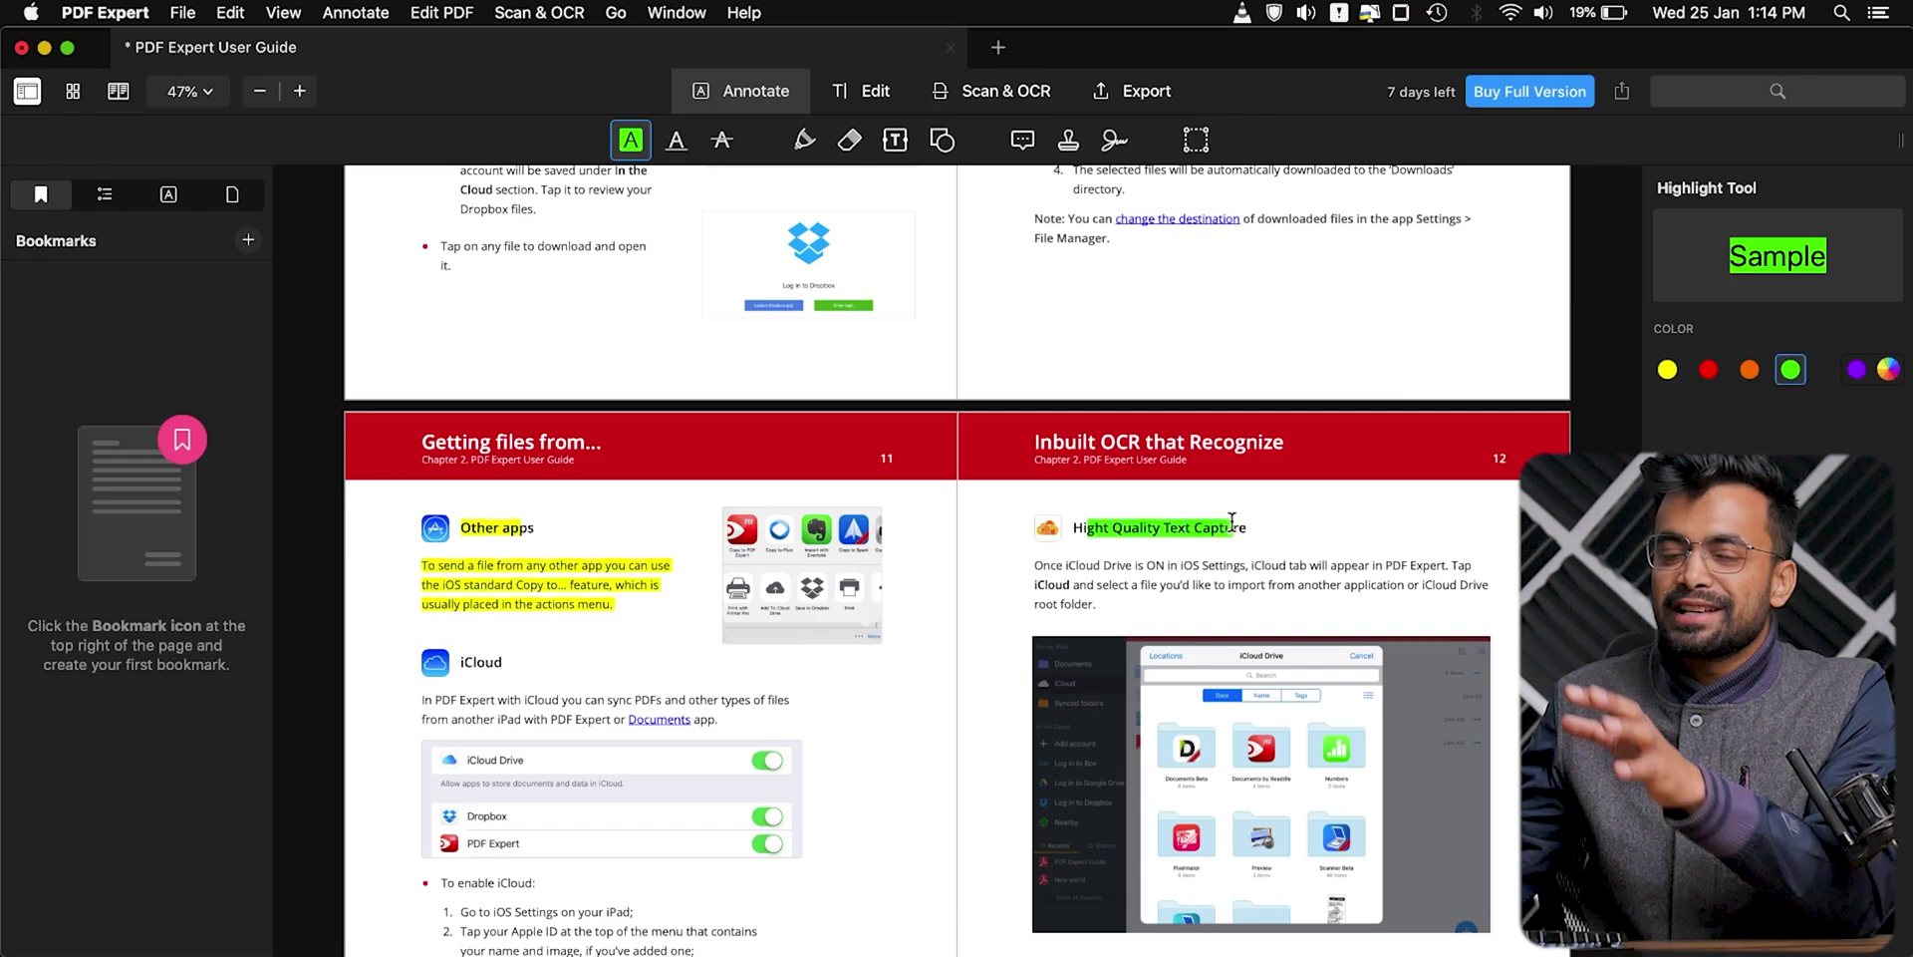
{"action": "left_click", "coordinate": [1096, 530]}
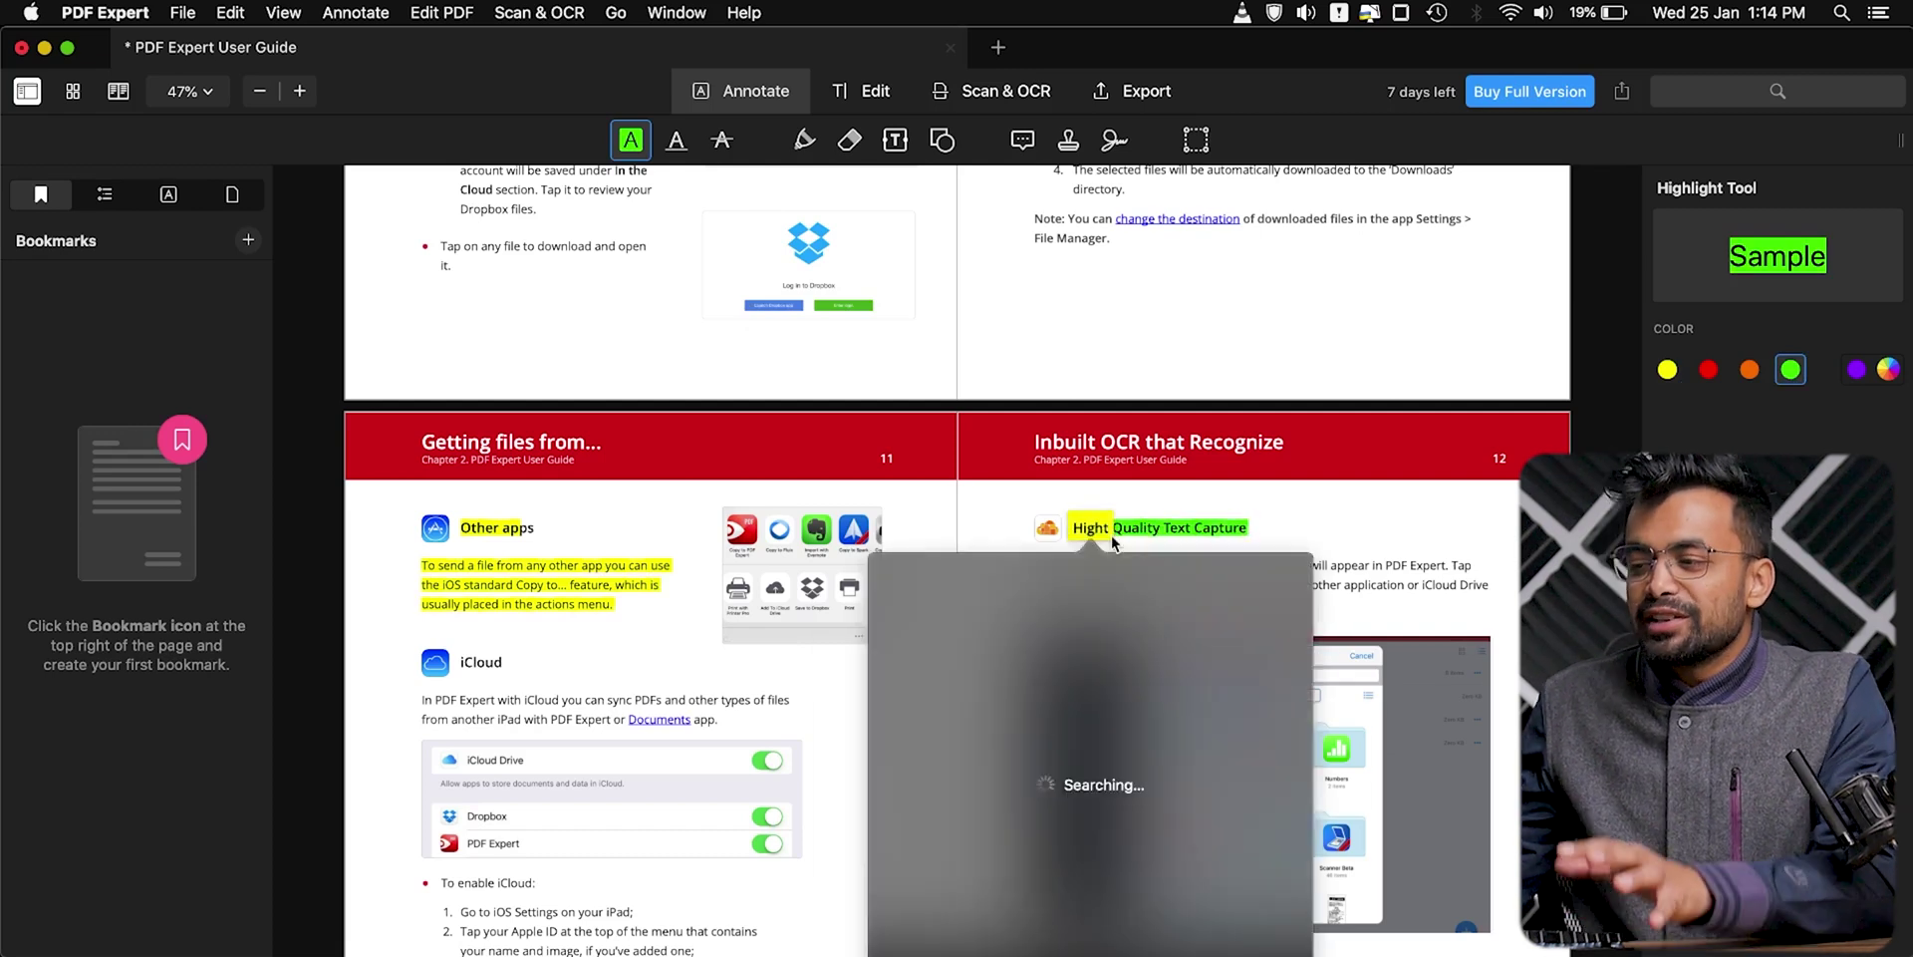
{"action": "left_click", "coordinate": [1200, 551]}
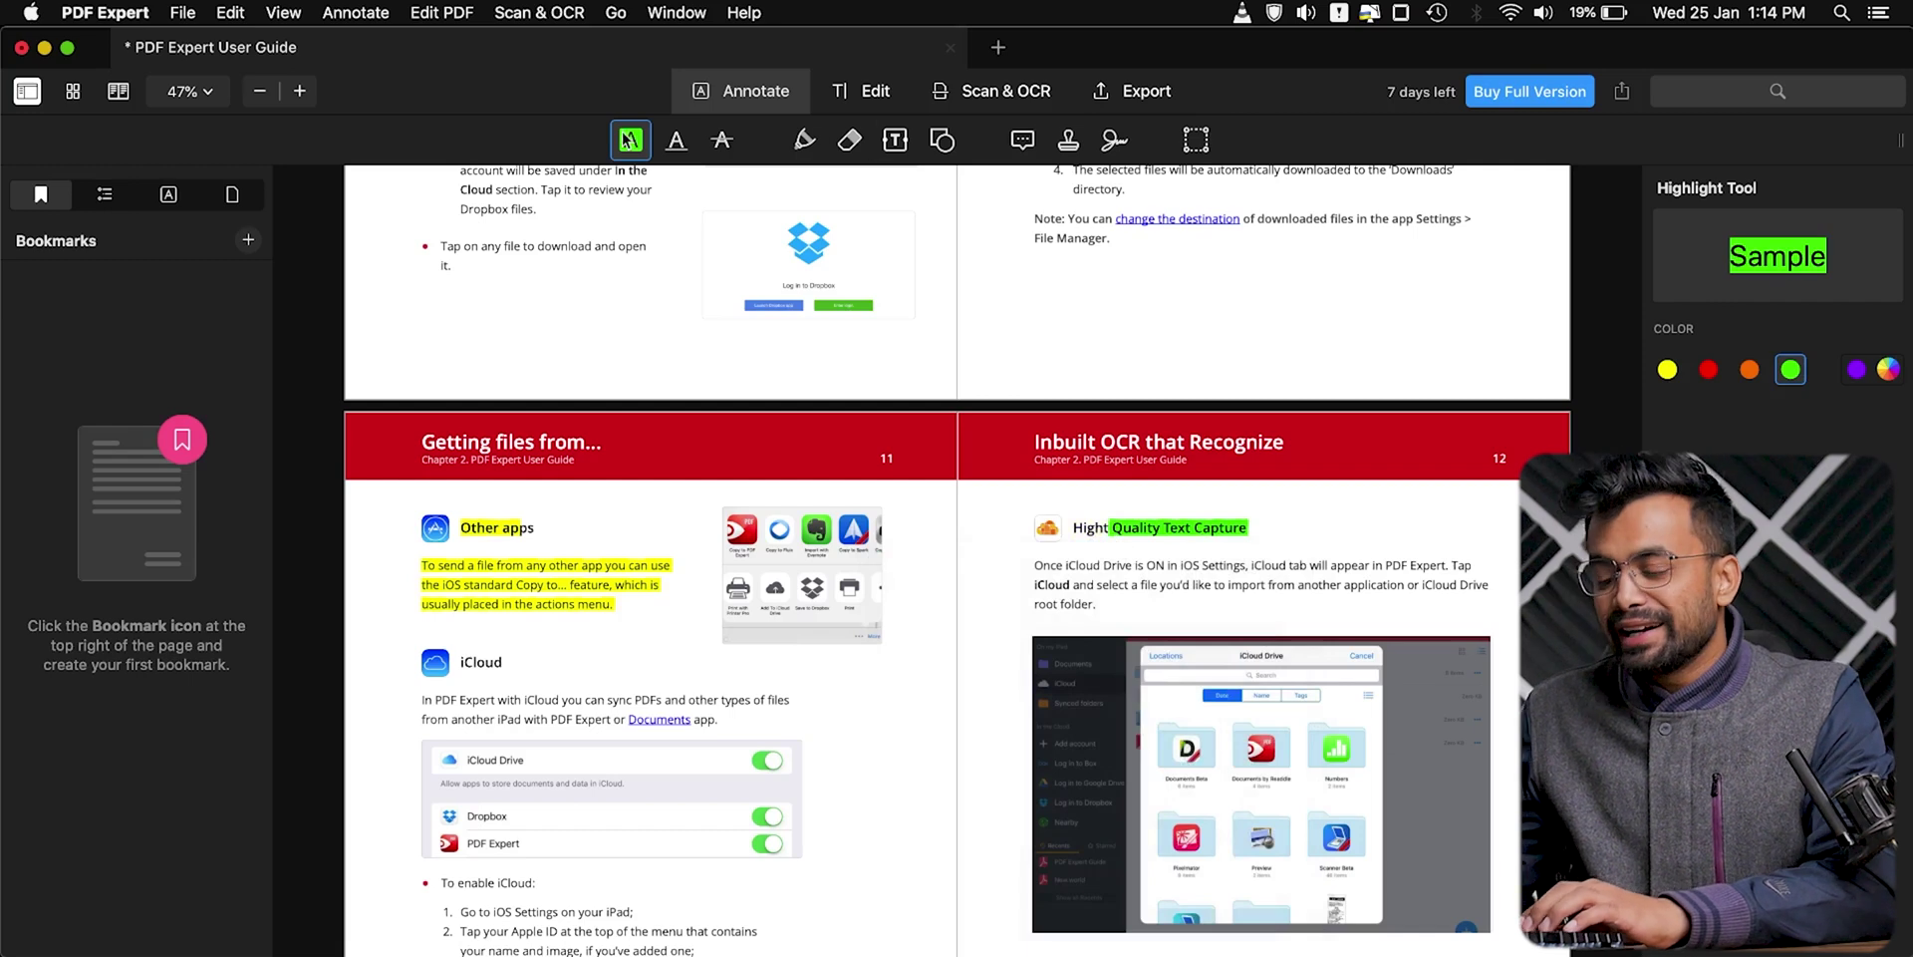
Underline the paragraph beneath the heading on pages 11 and 12.
{"action": "left_click", "coordinate": [674, 141]}
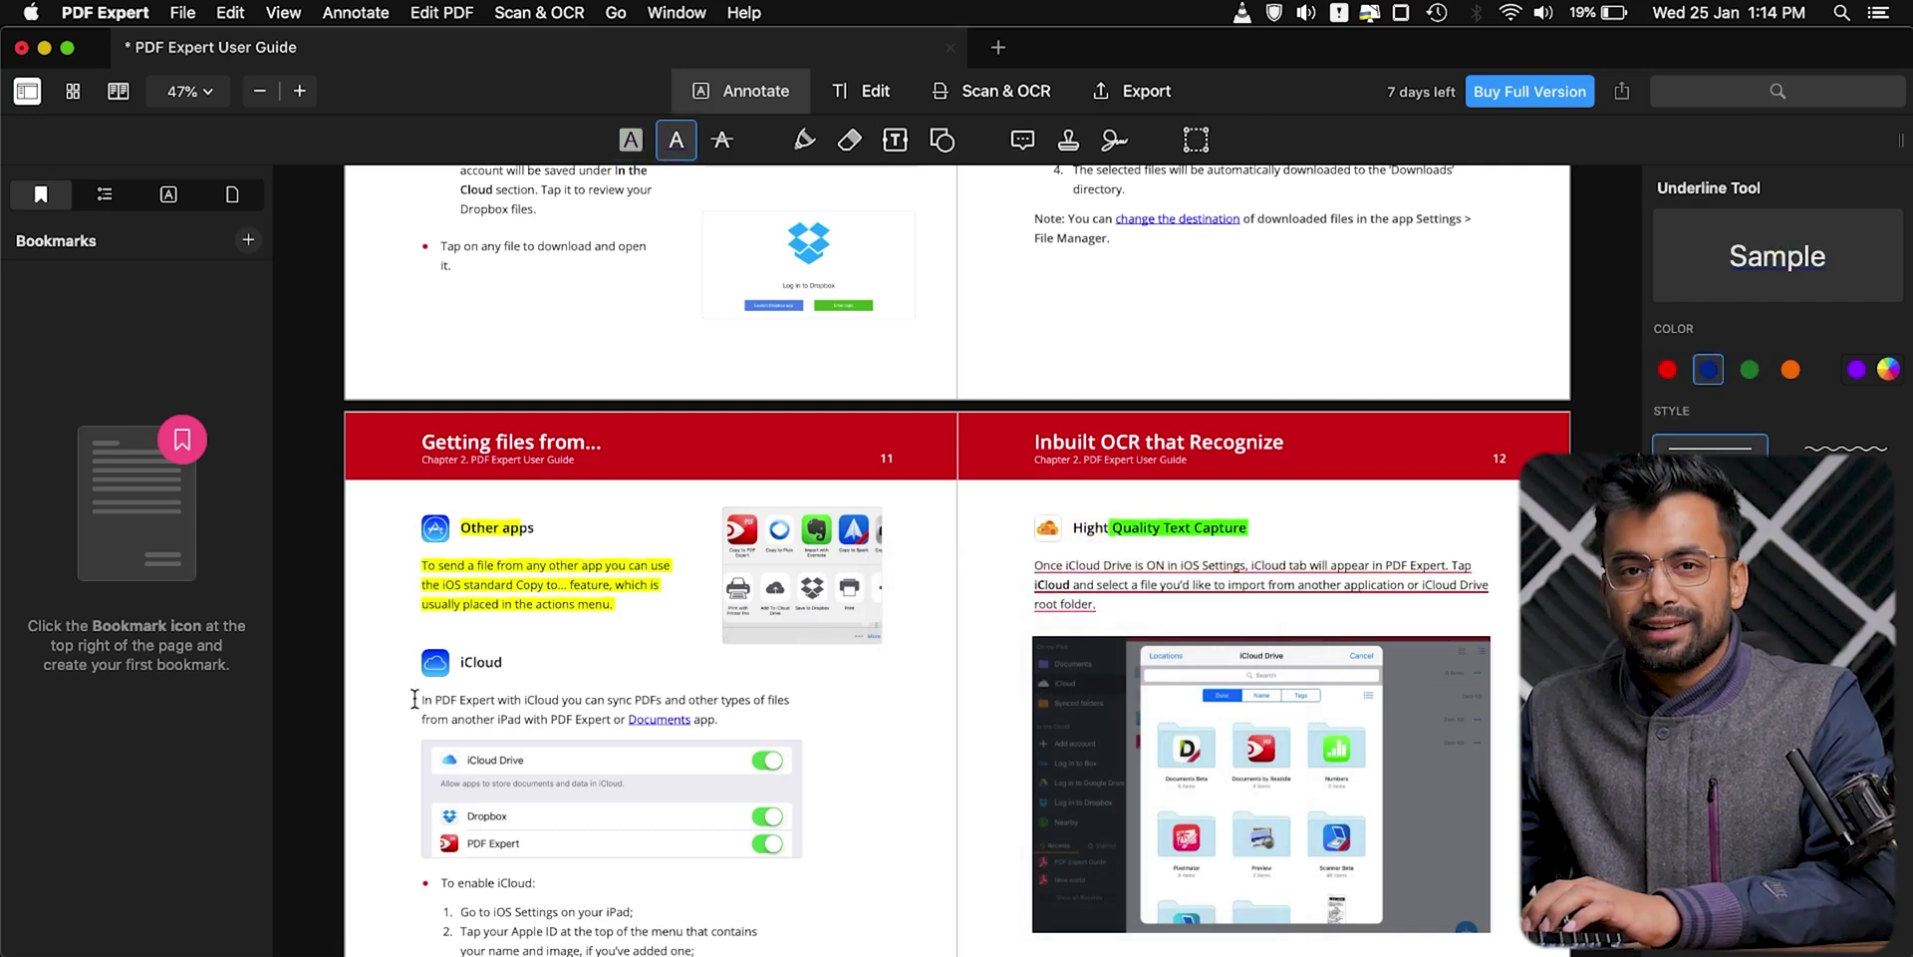
{"action": "scroll", "coordinate": [721, 725], "scroll_direction": "down", "scroll_amount": 3}
{"action": "left_click", "coordinate": [1023, 141]}
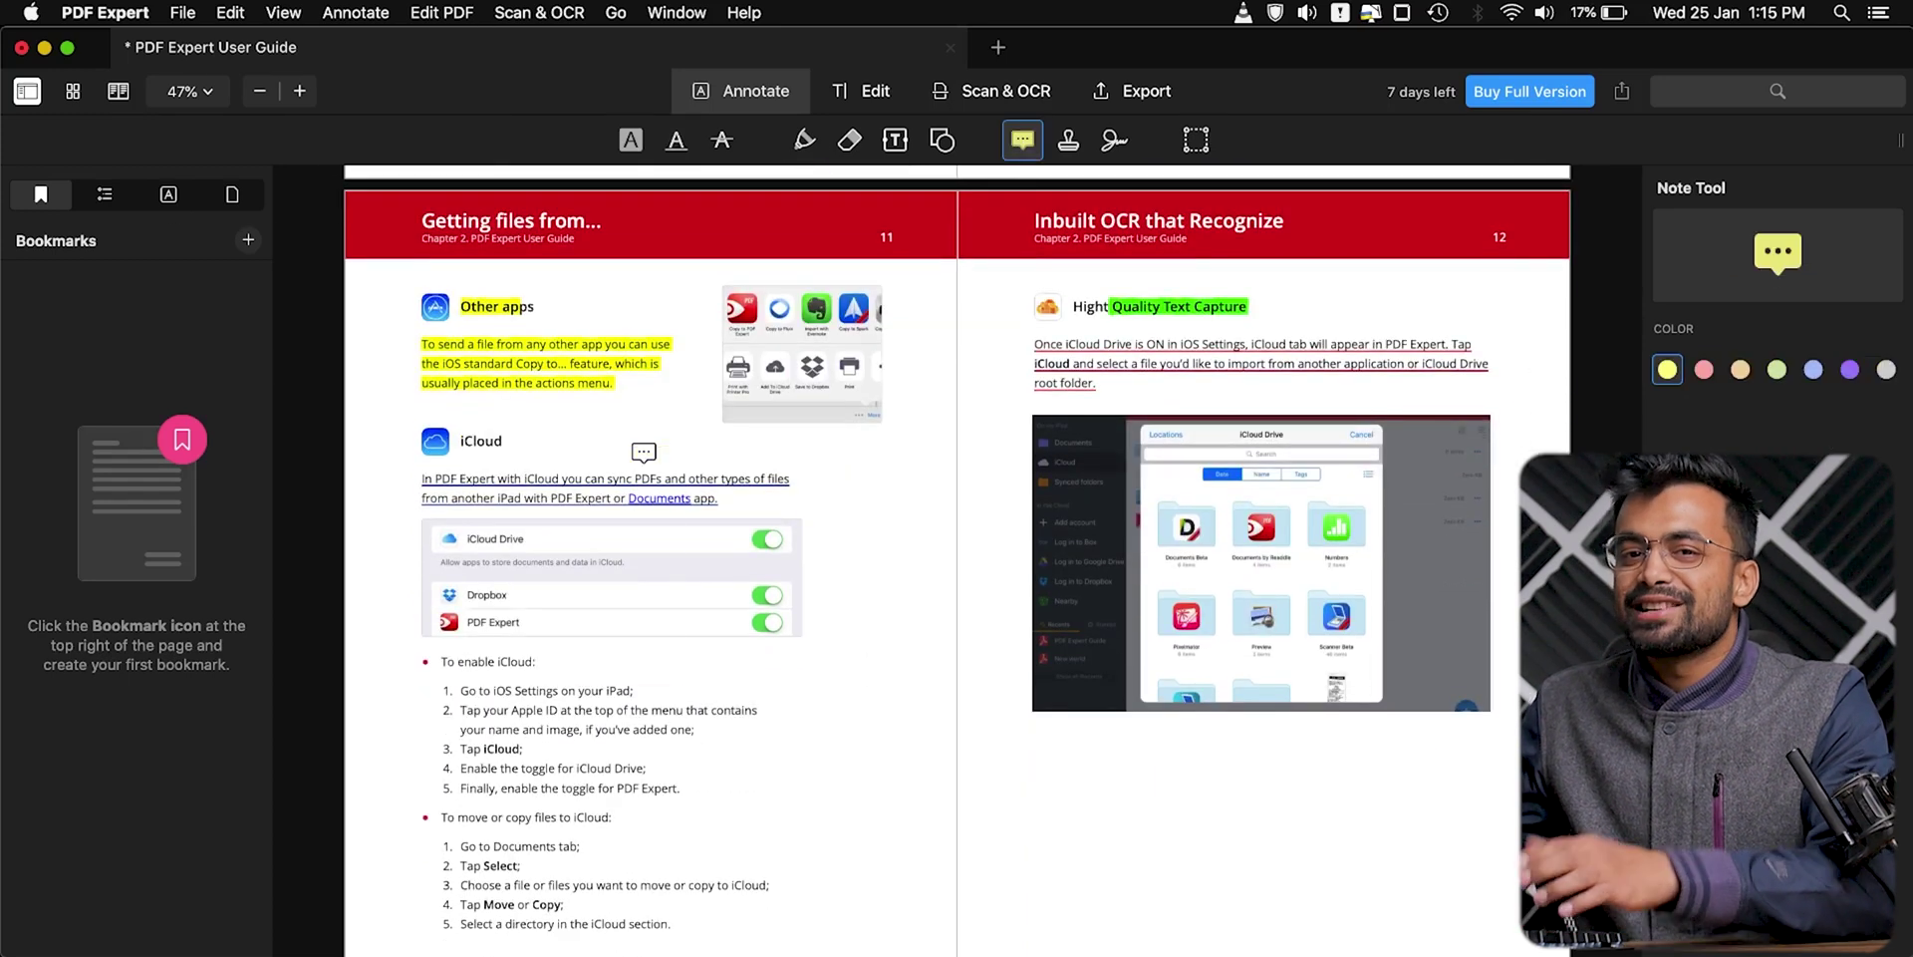
Add the note 'Adding Sticky Notes is Seamess' by iCloud and export the annotation summary as HTML.
{"action": "left_click", "coordinate": [645, 458]}
{"action": "type", "text": "Adding Sticky Notes is Seamess"}
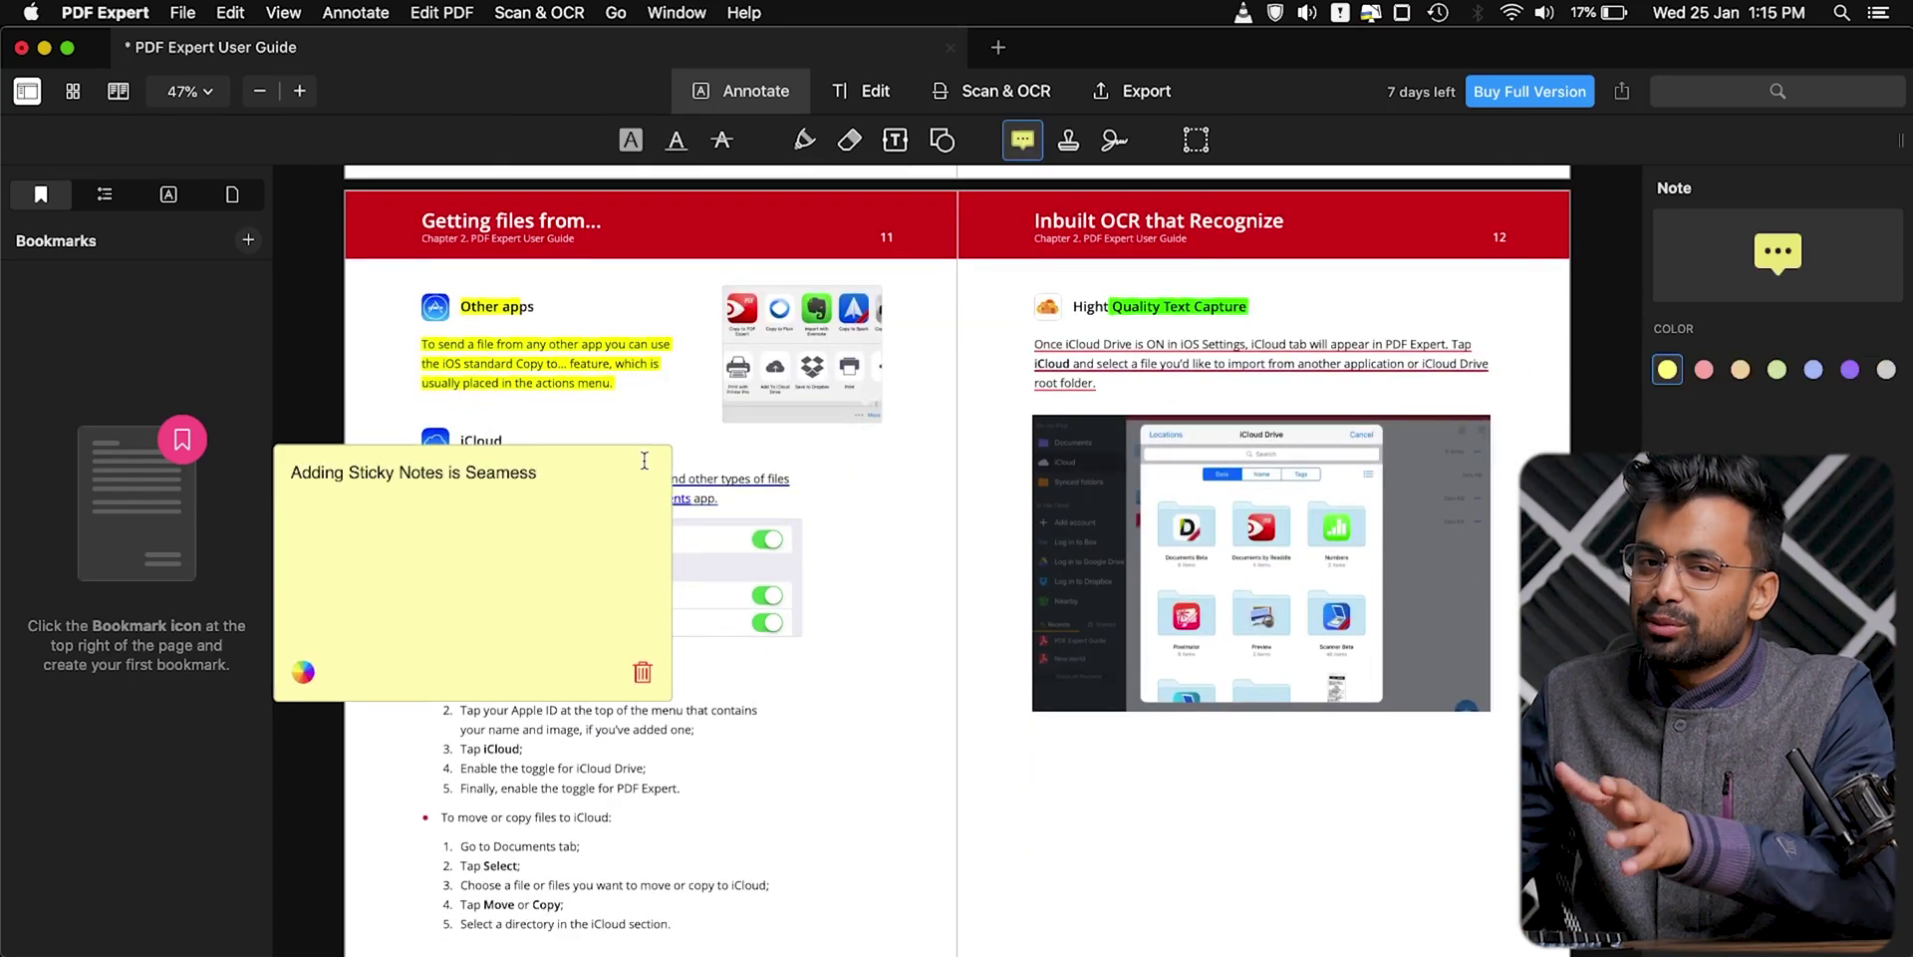
{"action": "right_click", "coordinate": [487, 468]}
{"action": "left_click", "coordinate": [707, 498]}
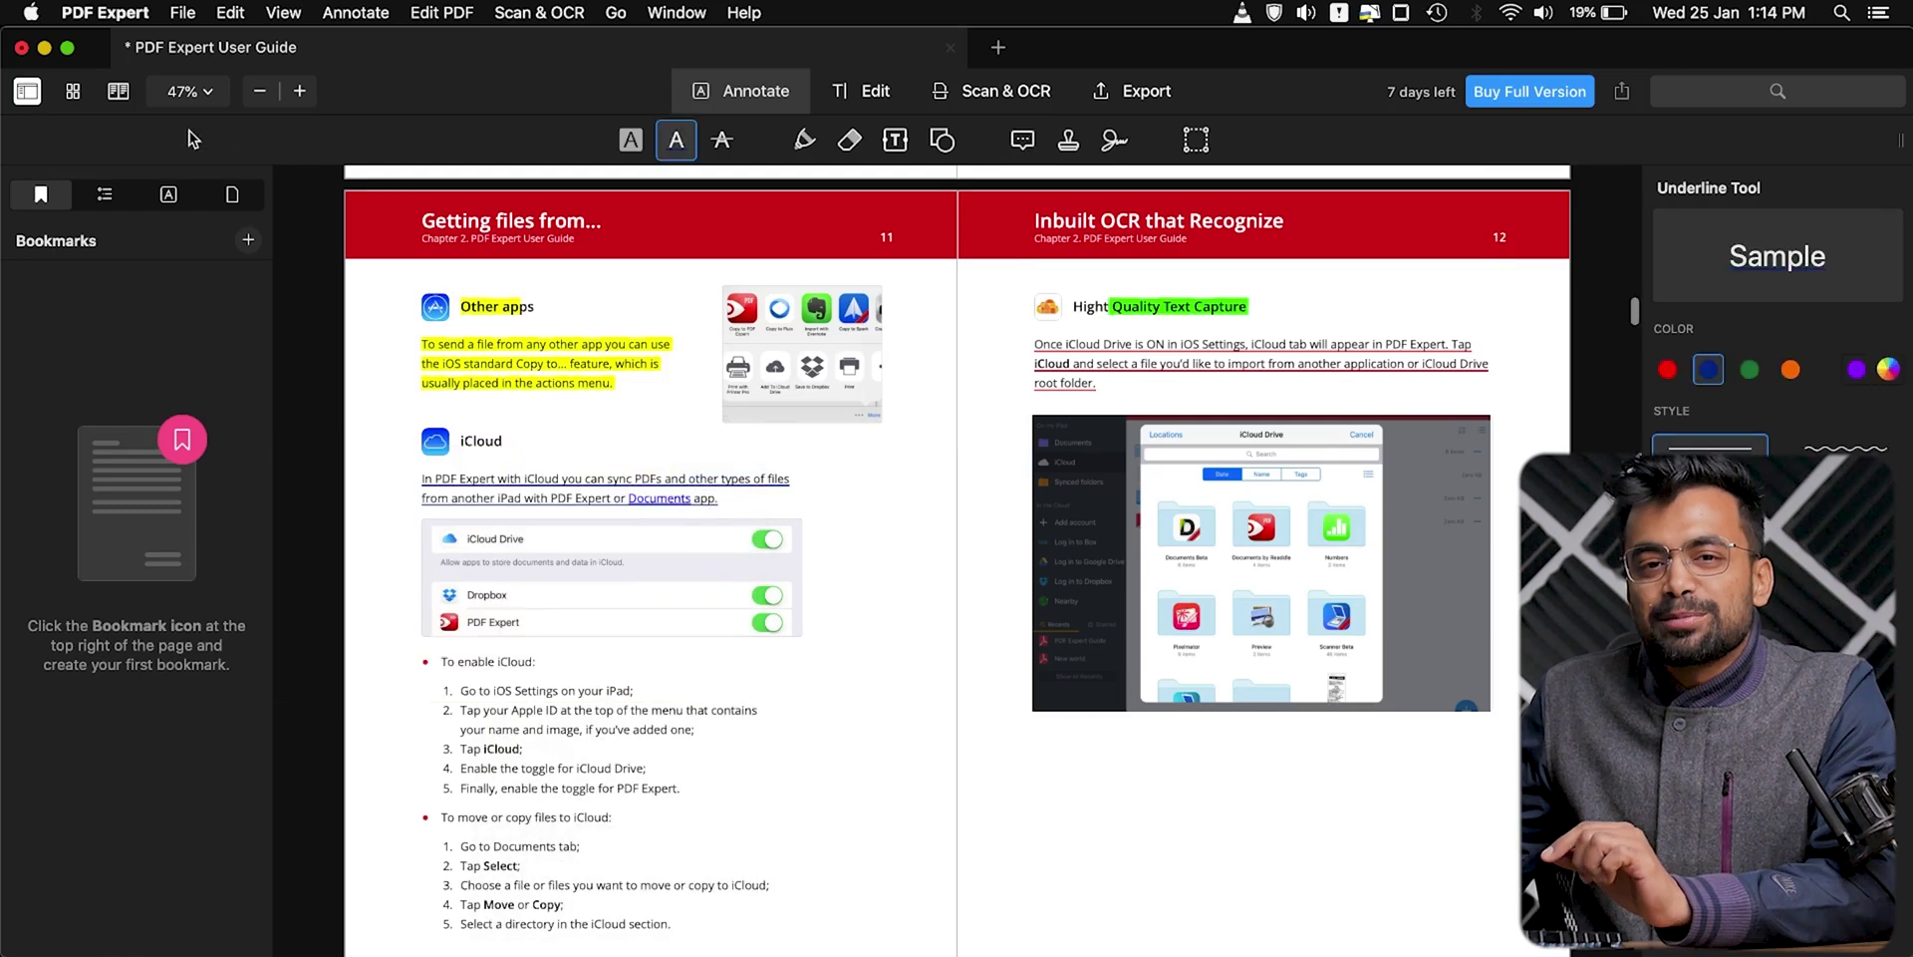
{"action": "left_click", "coordinate": [182, 12]}
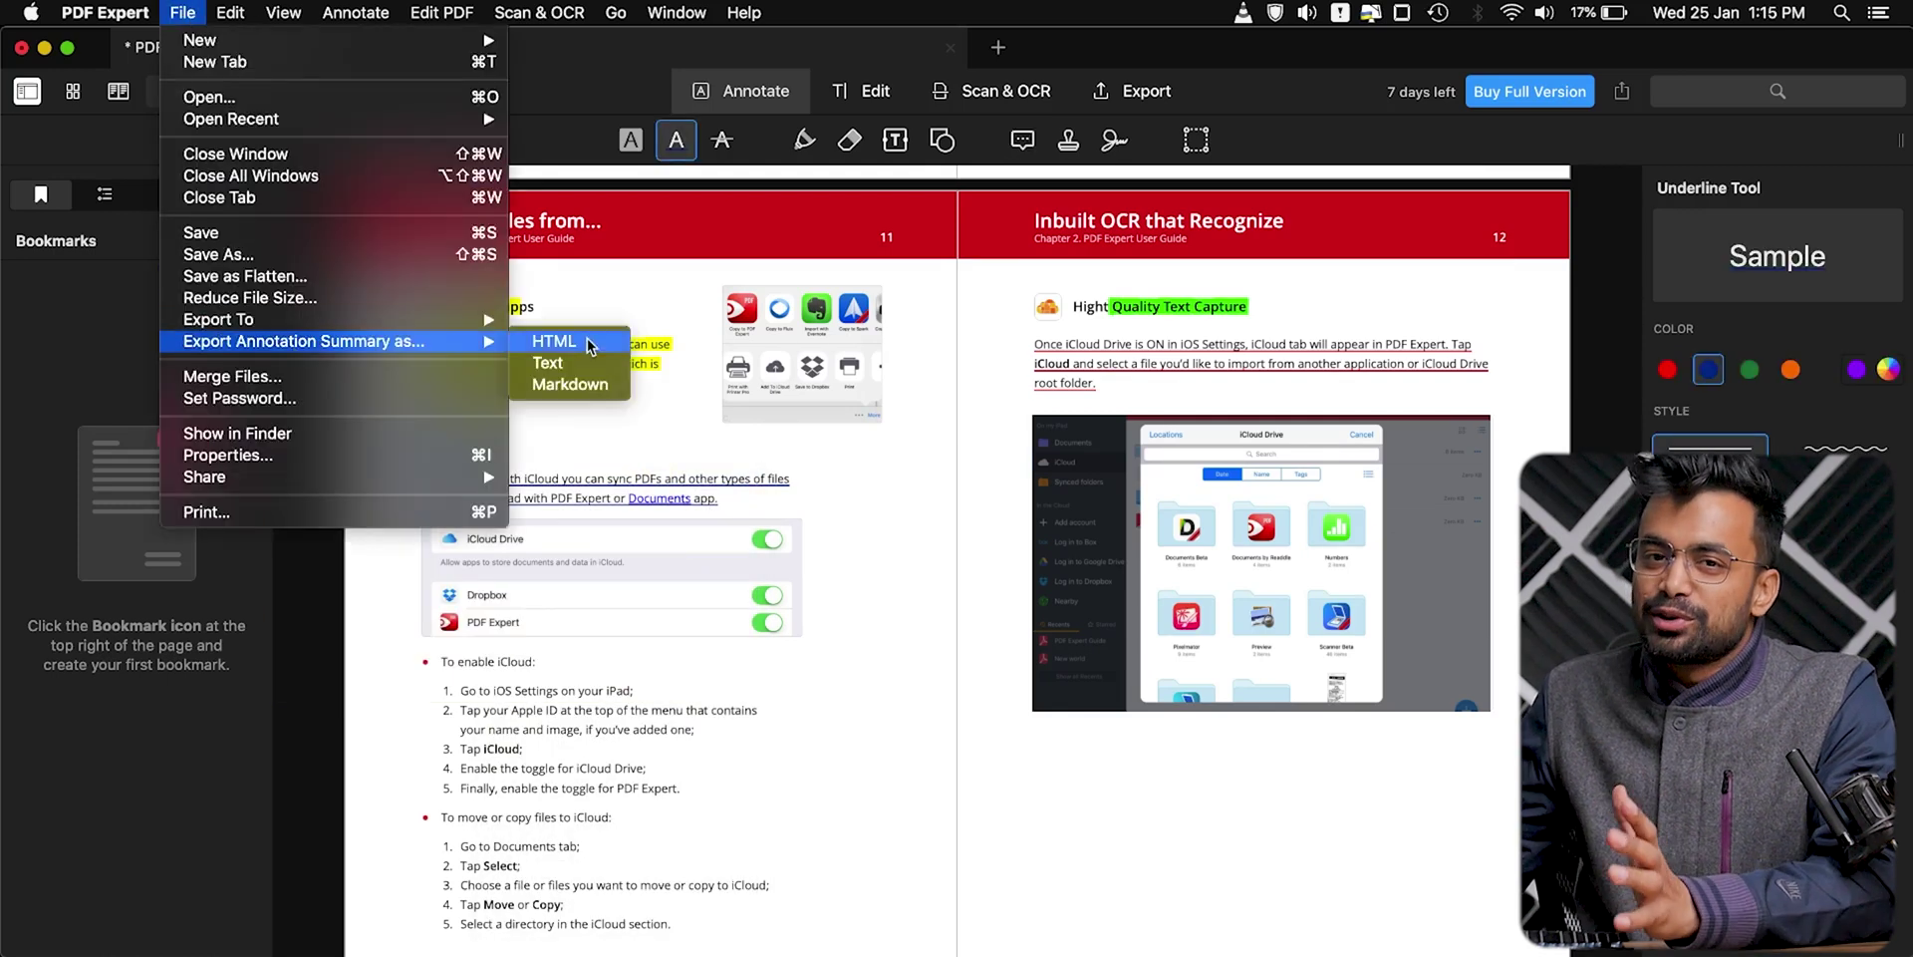
{"action": "left_click", "coordinate": [1068, 259]}
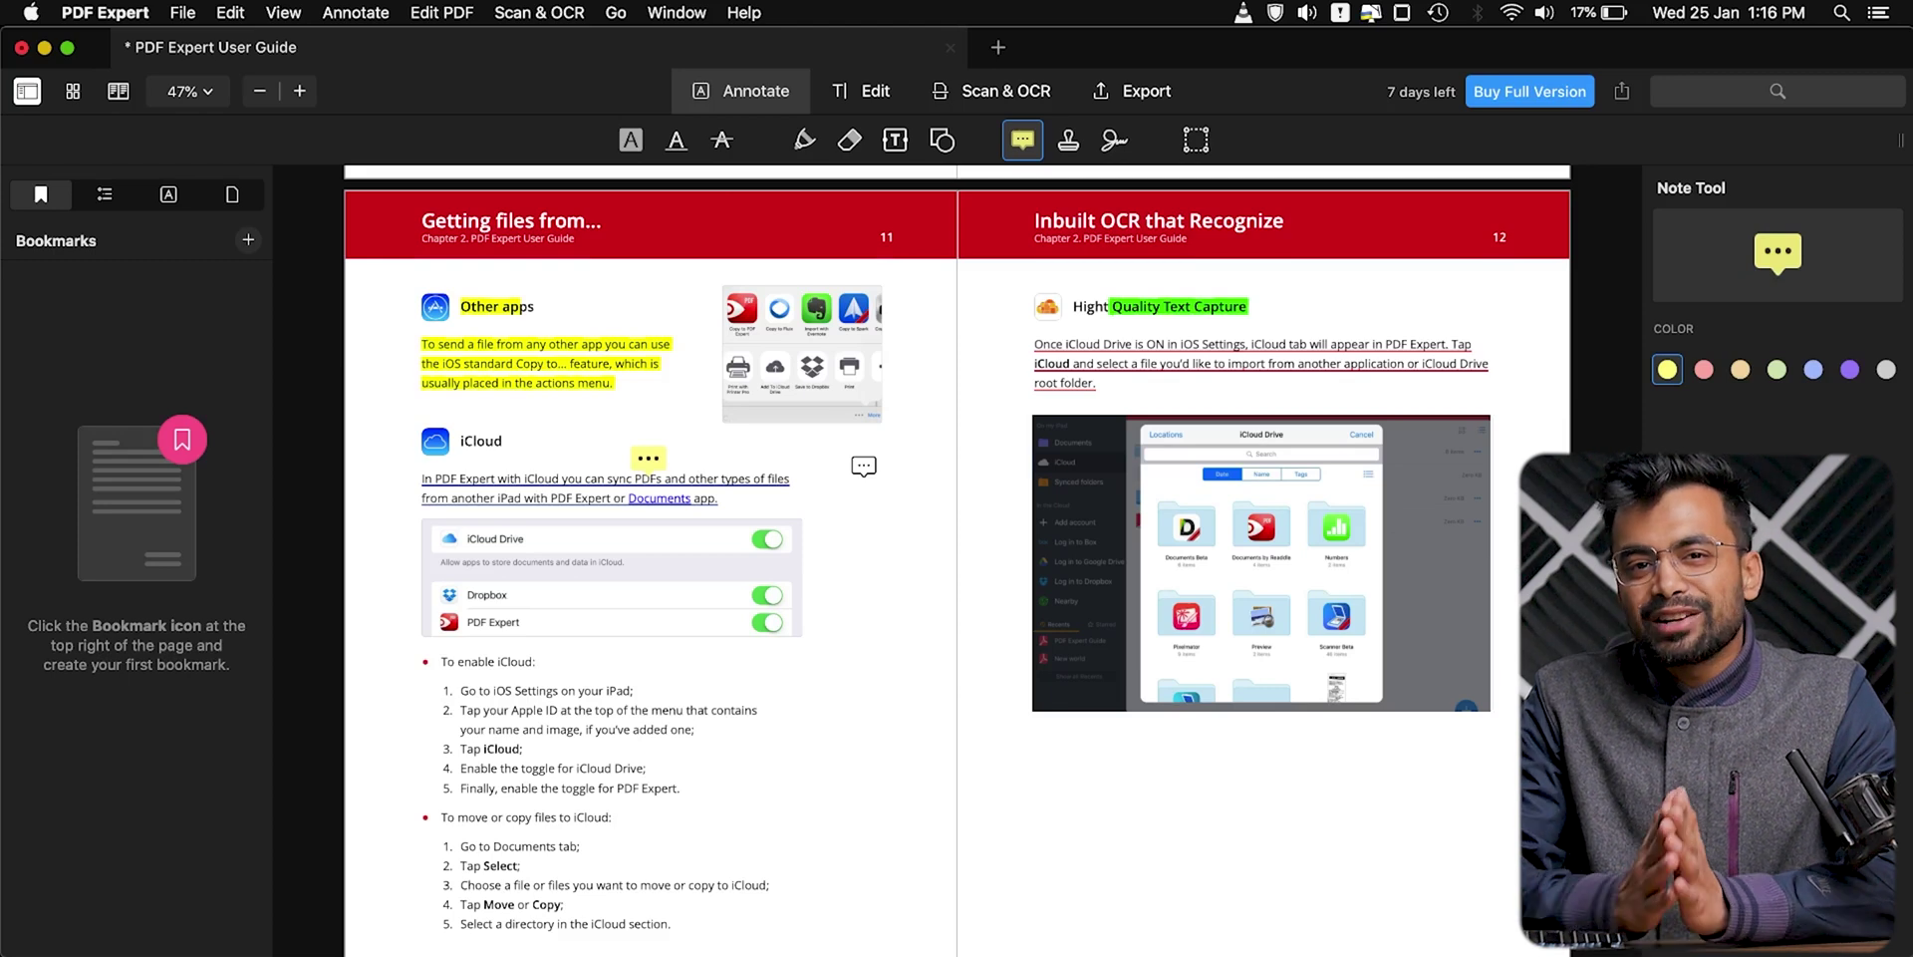
Open the Annotations list and jump through the entries on pages 6, 10 and 12.
{"action": "left_click", "coordinate": [169, 197]}
{"action": "left_click", "coordinate": [152, 412]}
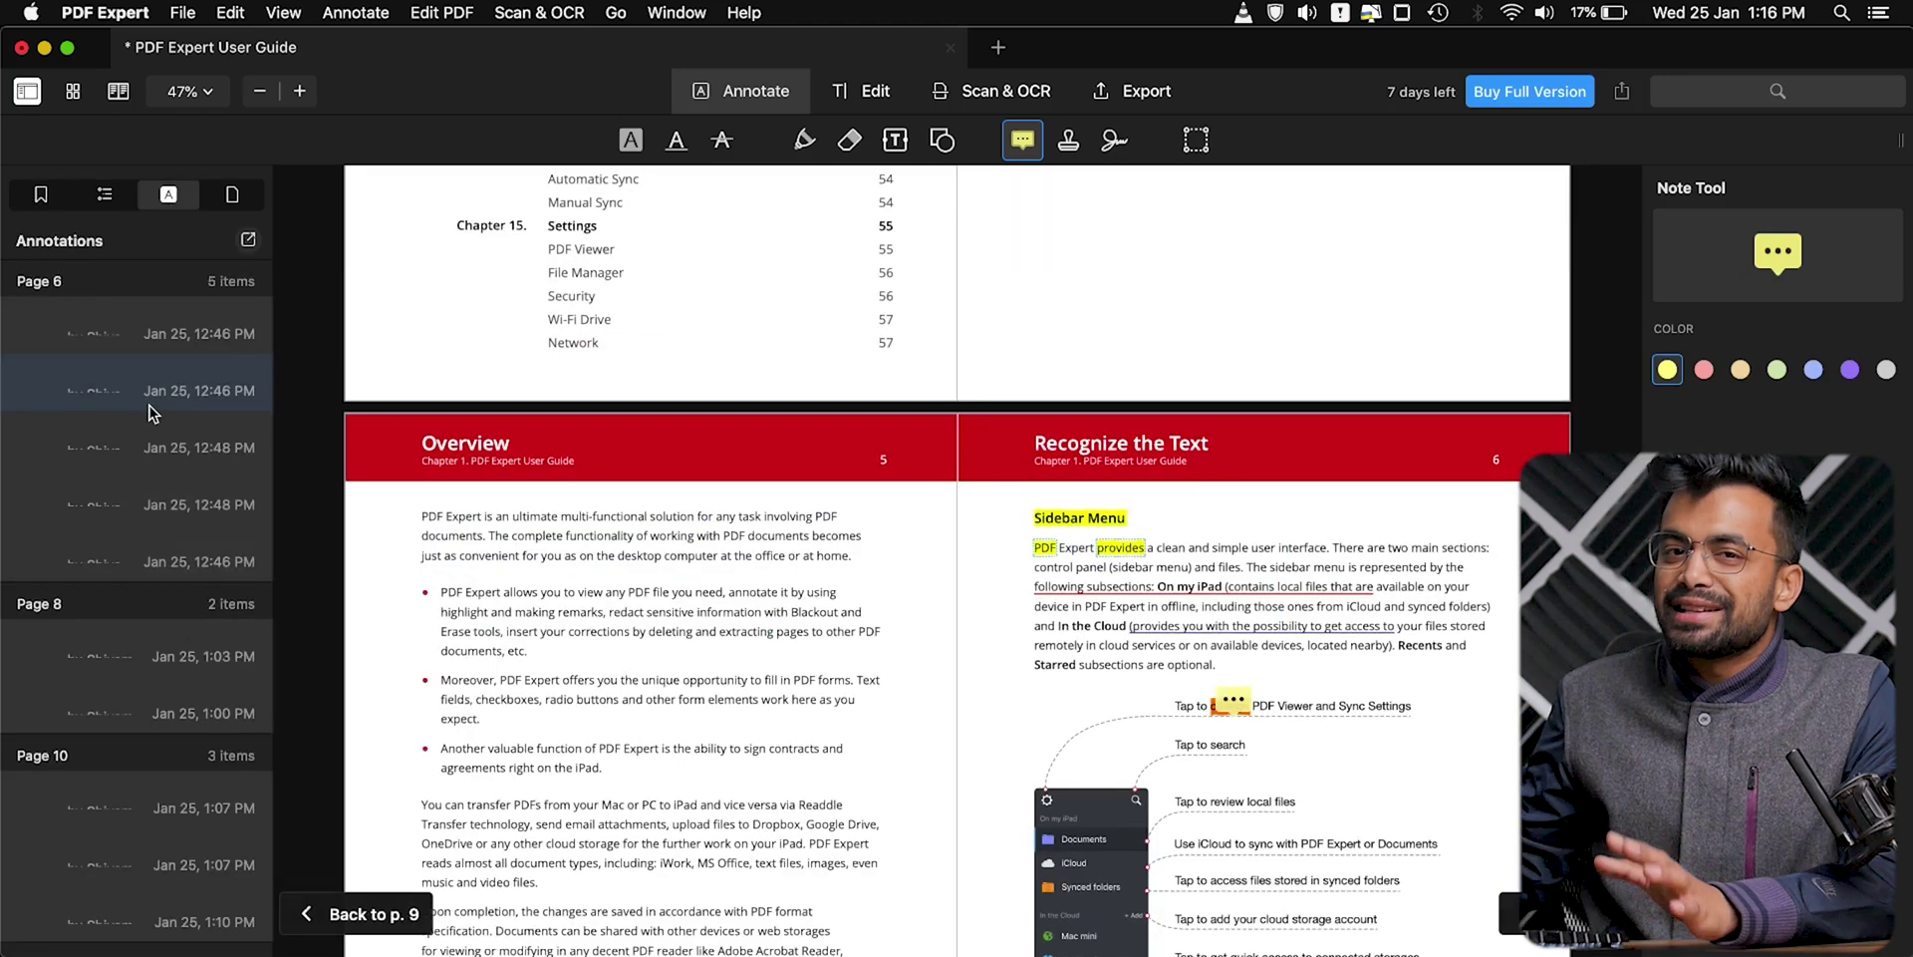
{"action": "scroll", "coordinate": [143, 498], "scroll_direction": "down", "scroll_amount": 5}
{"action": "left_click", "coordinate": [151, 588]}
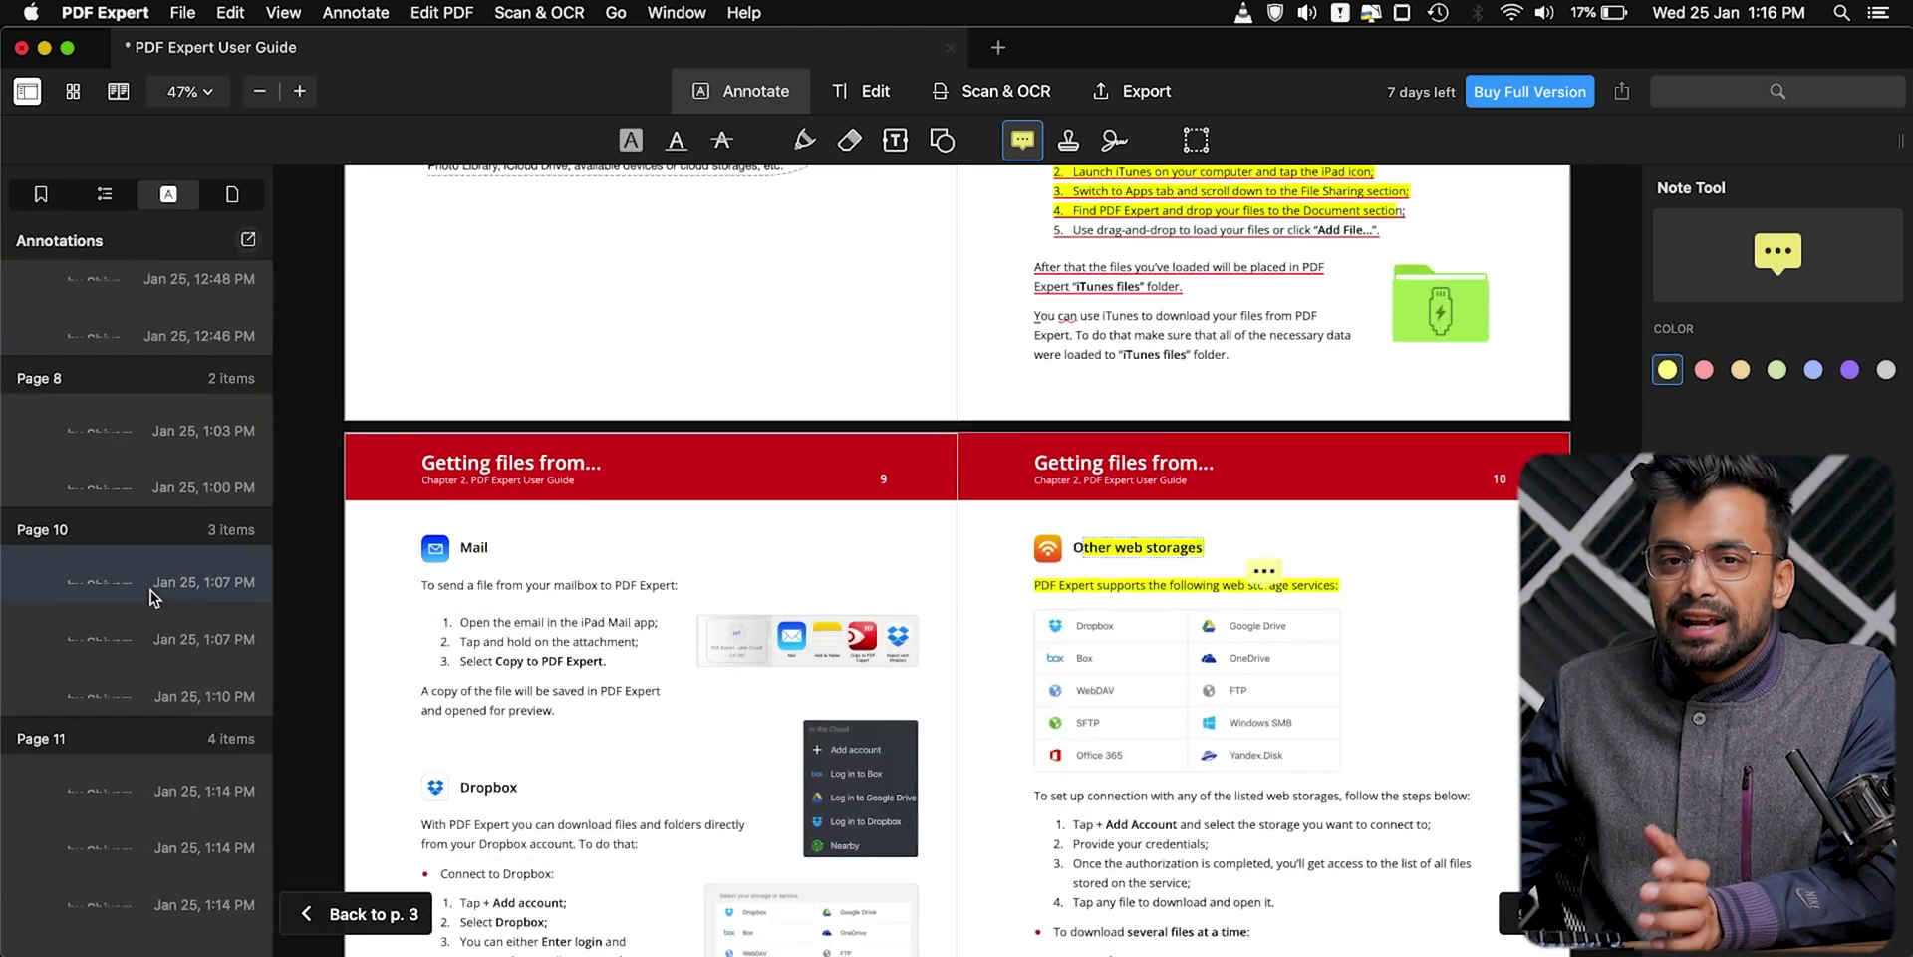
{"action": "scroll", "coordinate": [149, 519], "scroll_direction": "up", "scroll_amount": 8}
{"action": "left_click", "coordinate": [130, 382]}
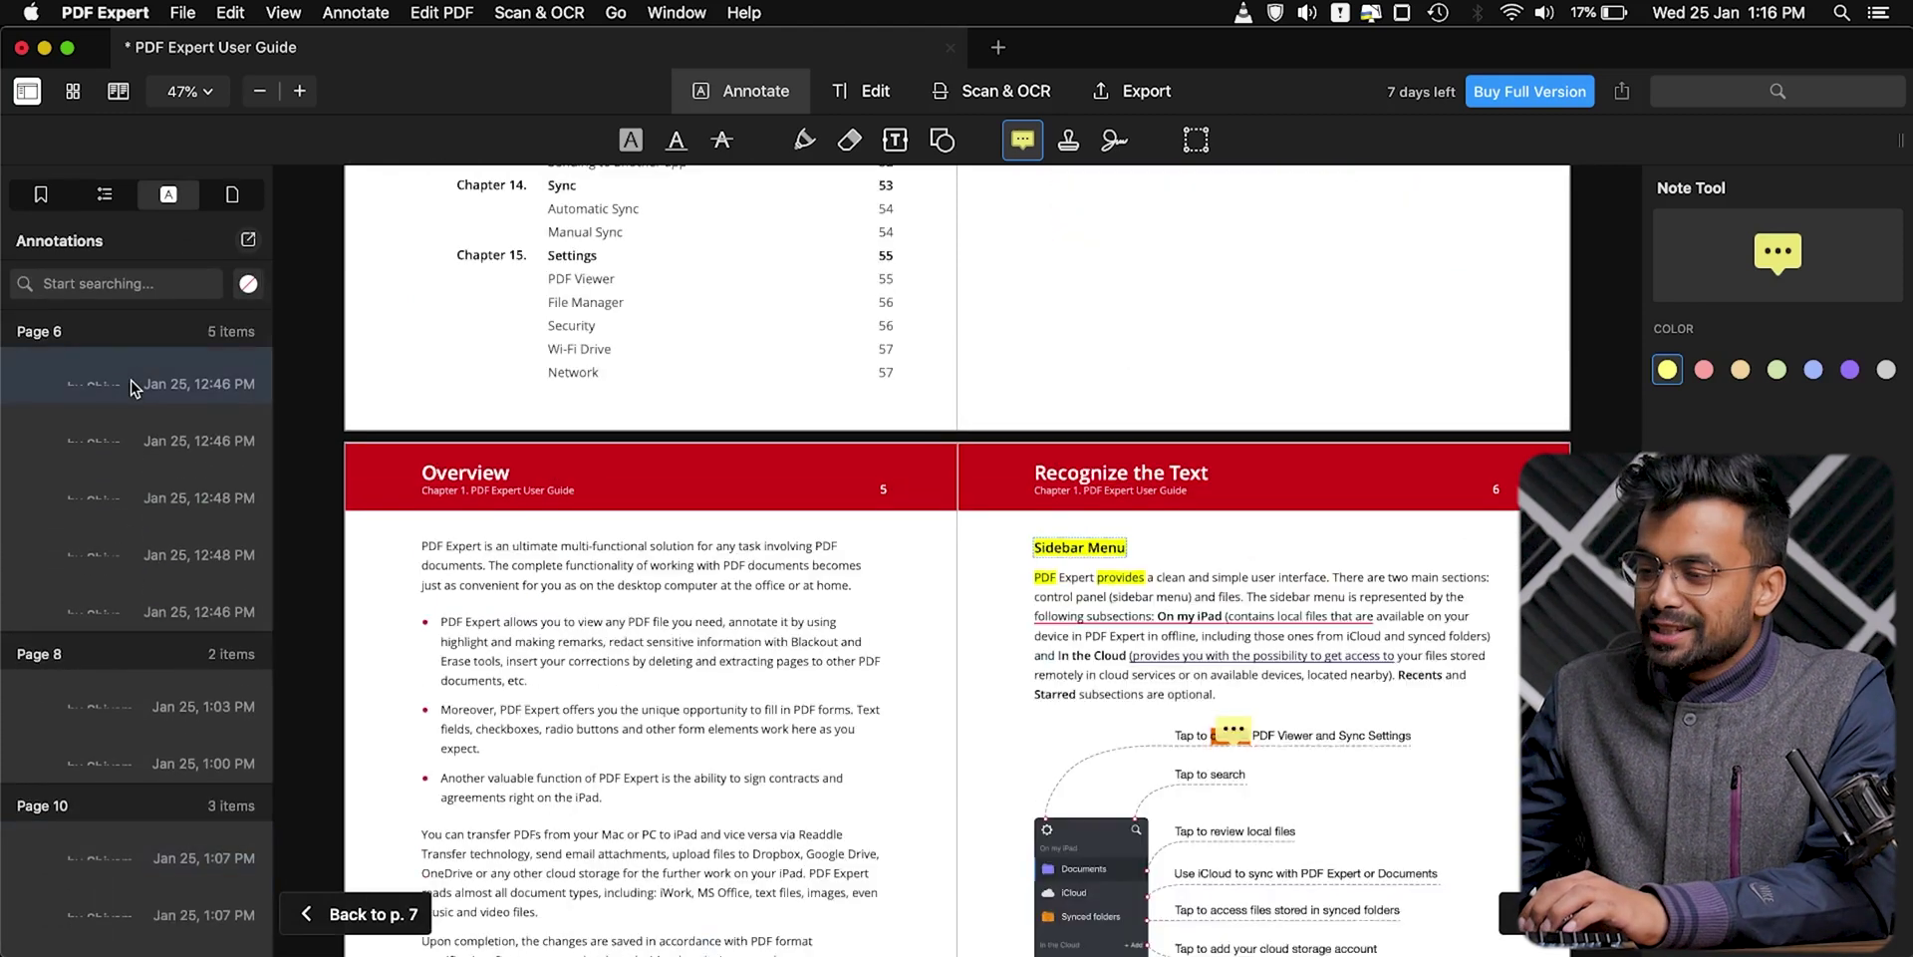
{"action": "scroll", "coordinate": [178, 811], "scroll_direction": "down", "scroll_amount": 8}
{"action": "left_click", "coordinate": [157, 881]}
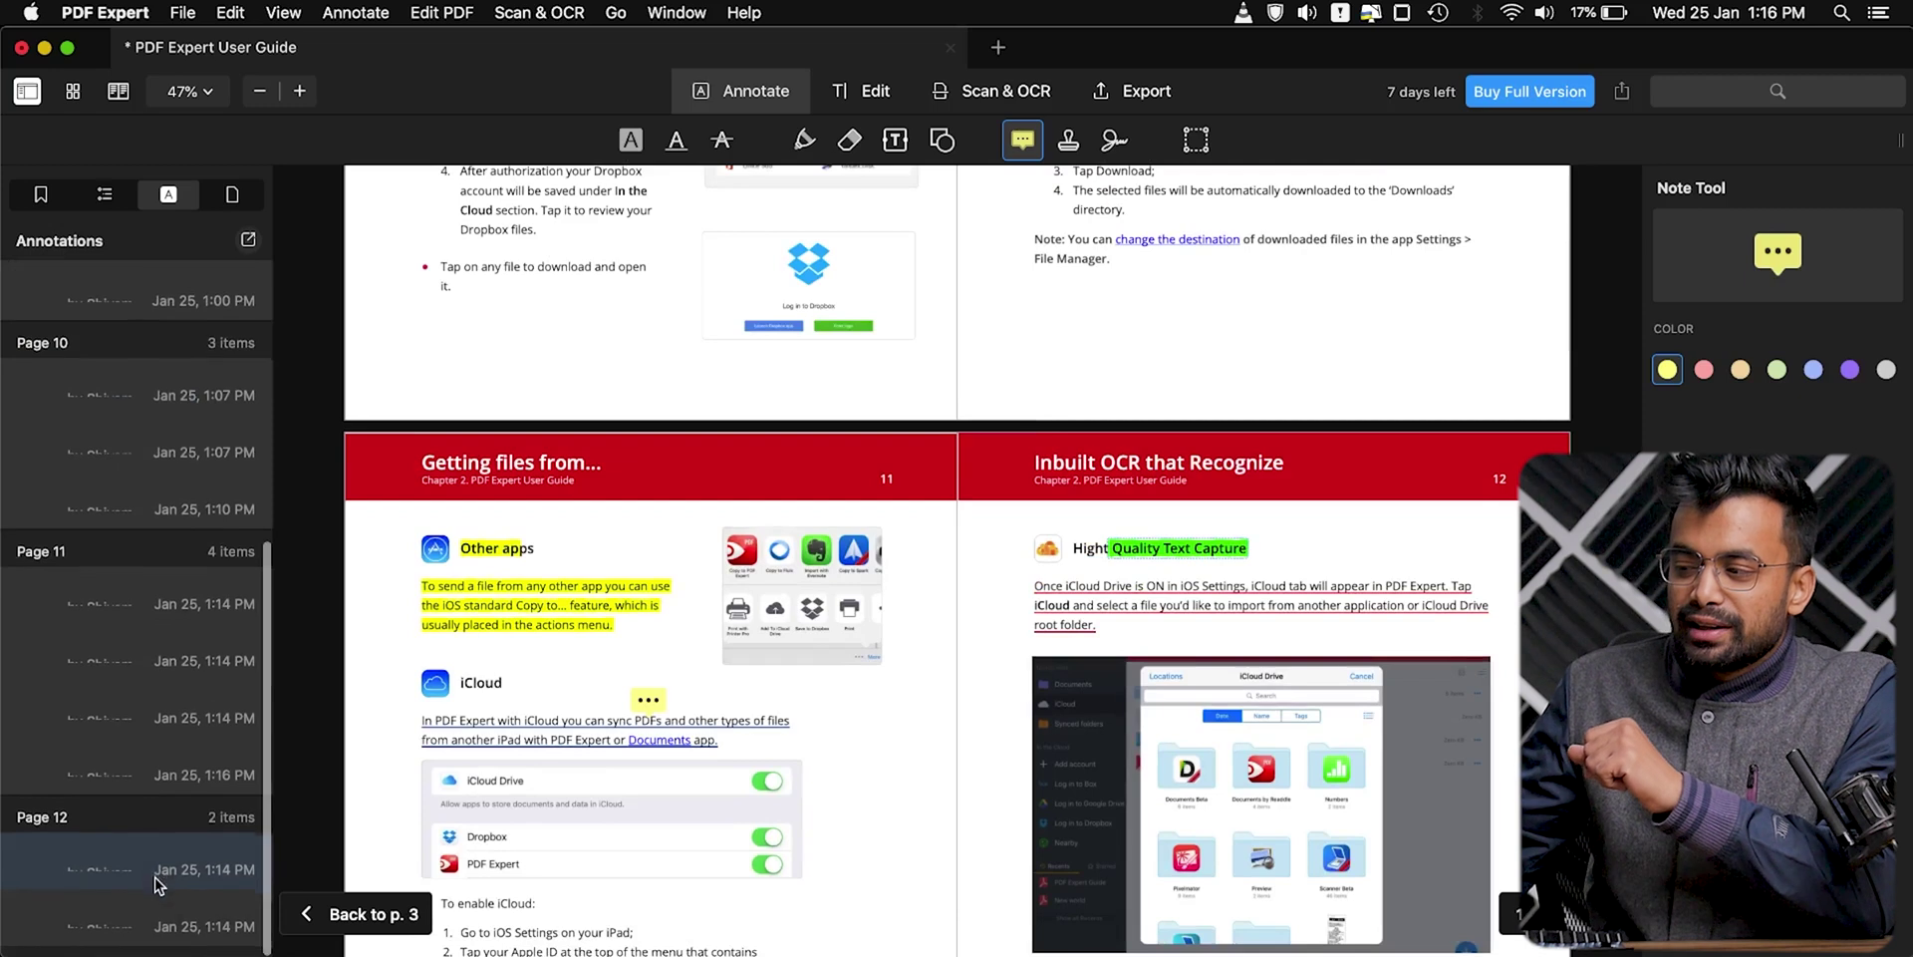
{"action": "left_click", "coordinate": [154, 937]}
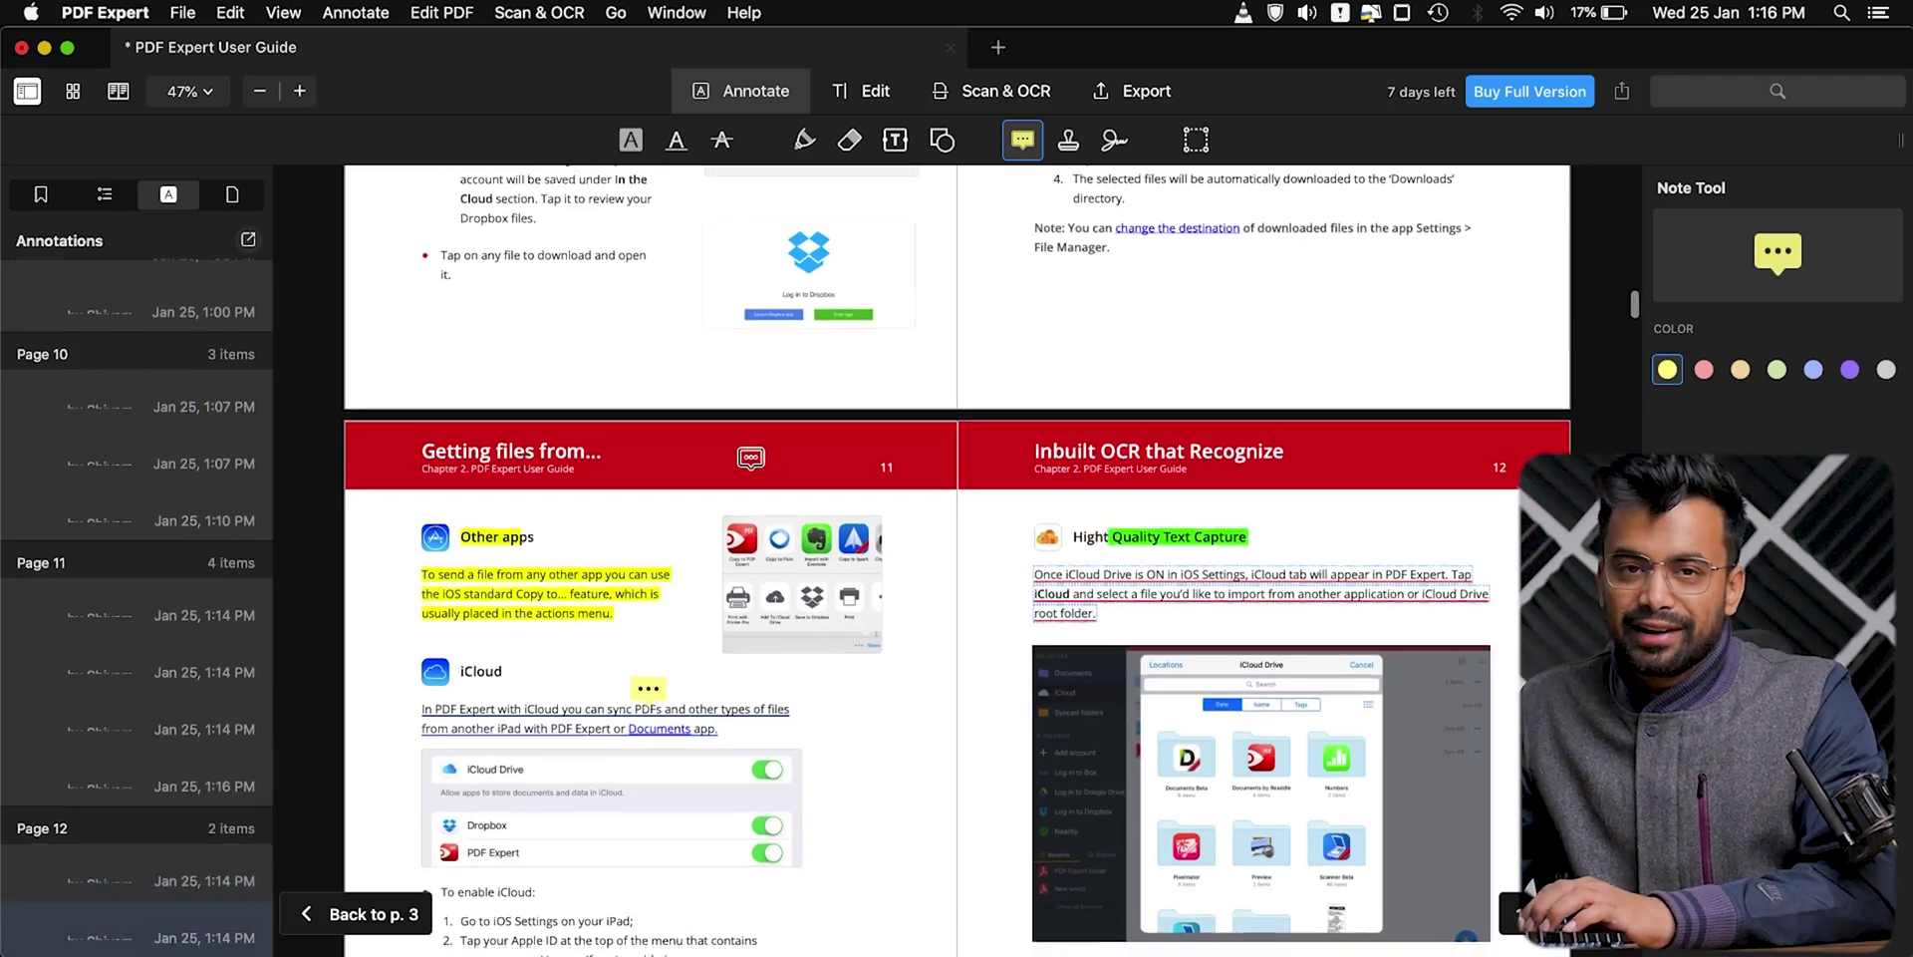
{"action": "scroll", "coordinate": [957, 558], "scroll_direction": "down", "scroll_amount": 3}
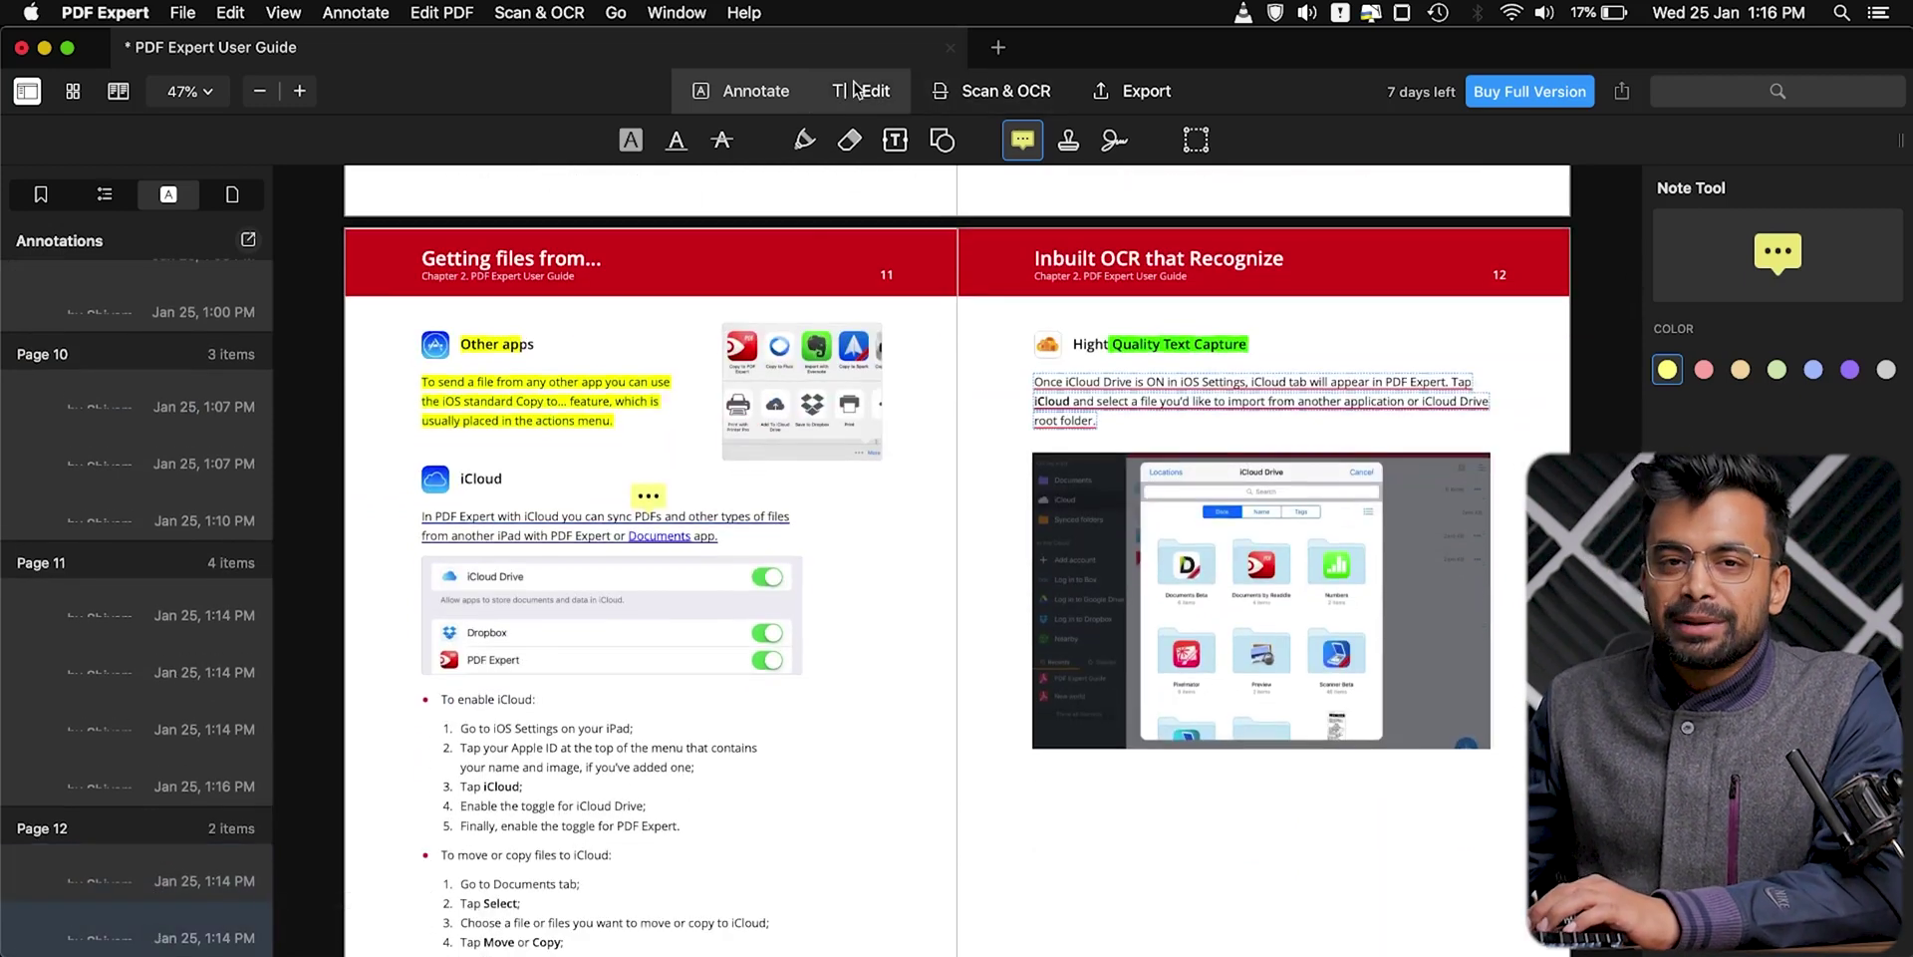
In the page thumbnail grid, delete the Inbuilt OCR page 12 and insert a blank page.
{"action": "left_click", "coordinate": [120, 91]}
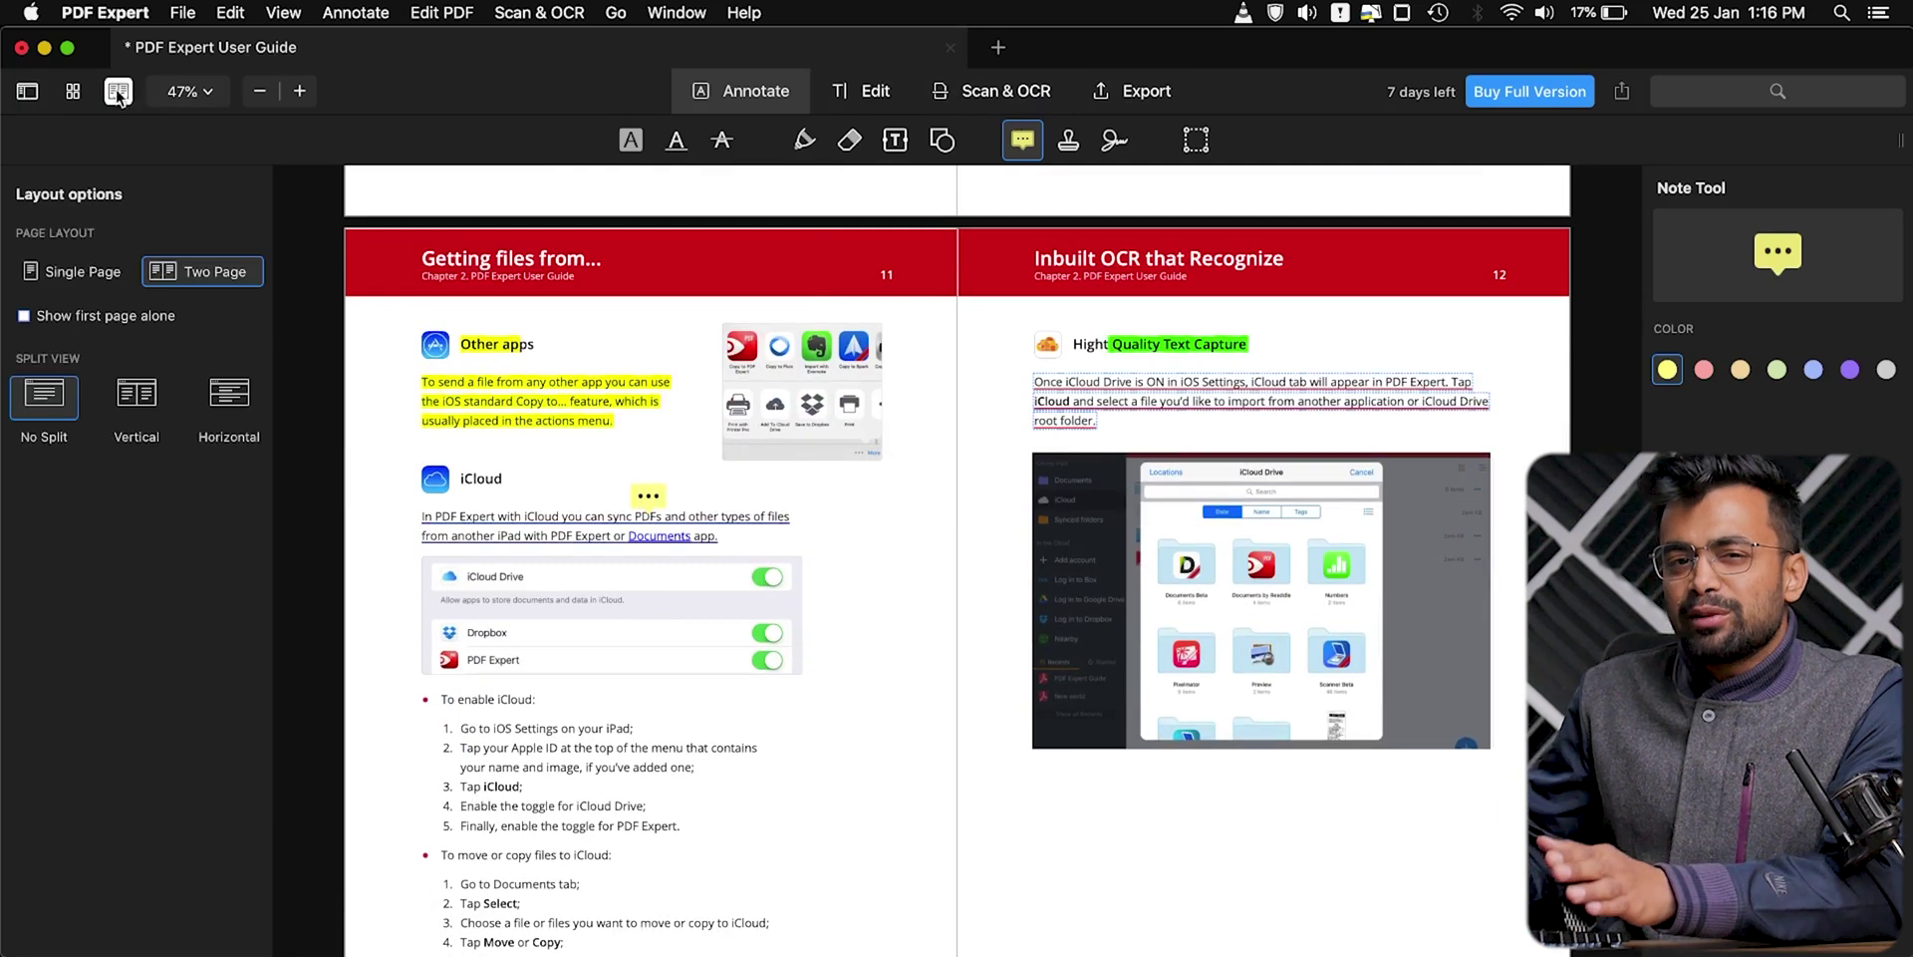
{"action": "left_click", "coordinate": [72, 92]}
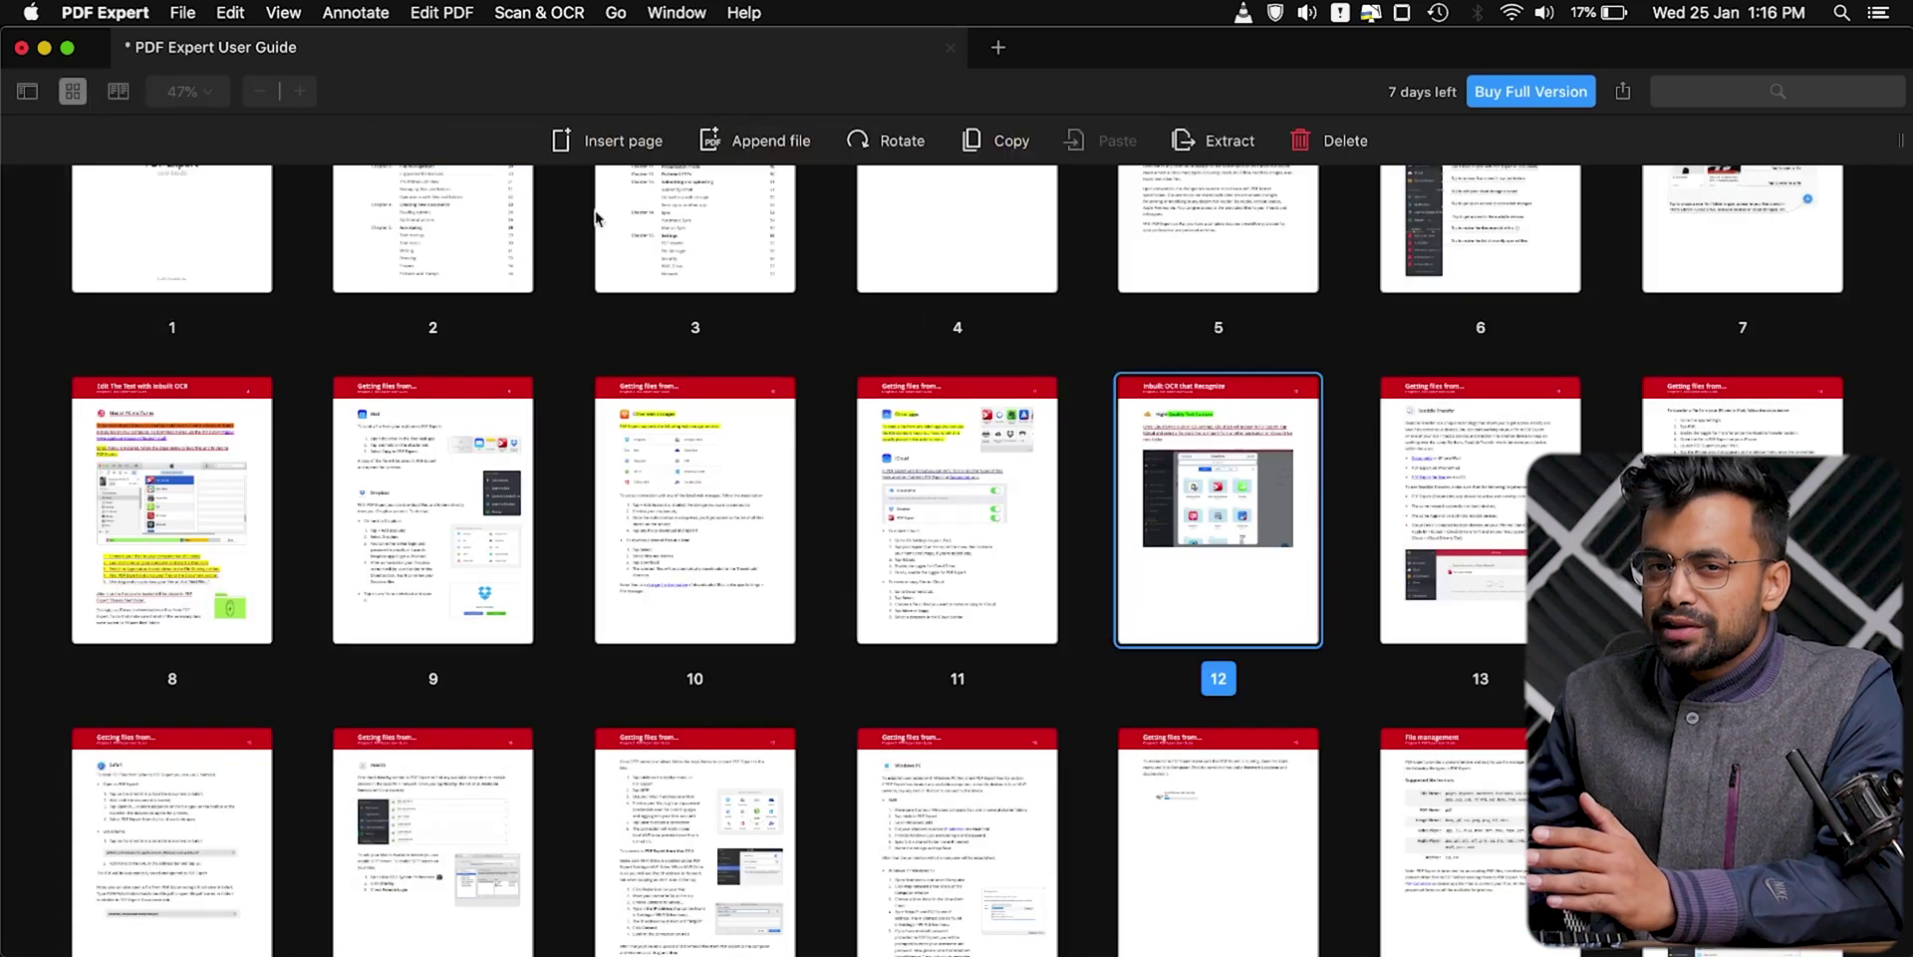
{"action": "right_click", "coordinate": [1216, 536]}
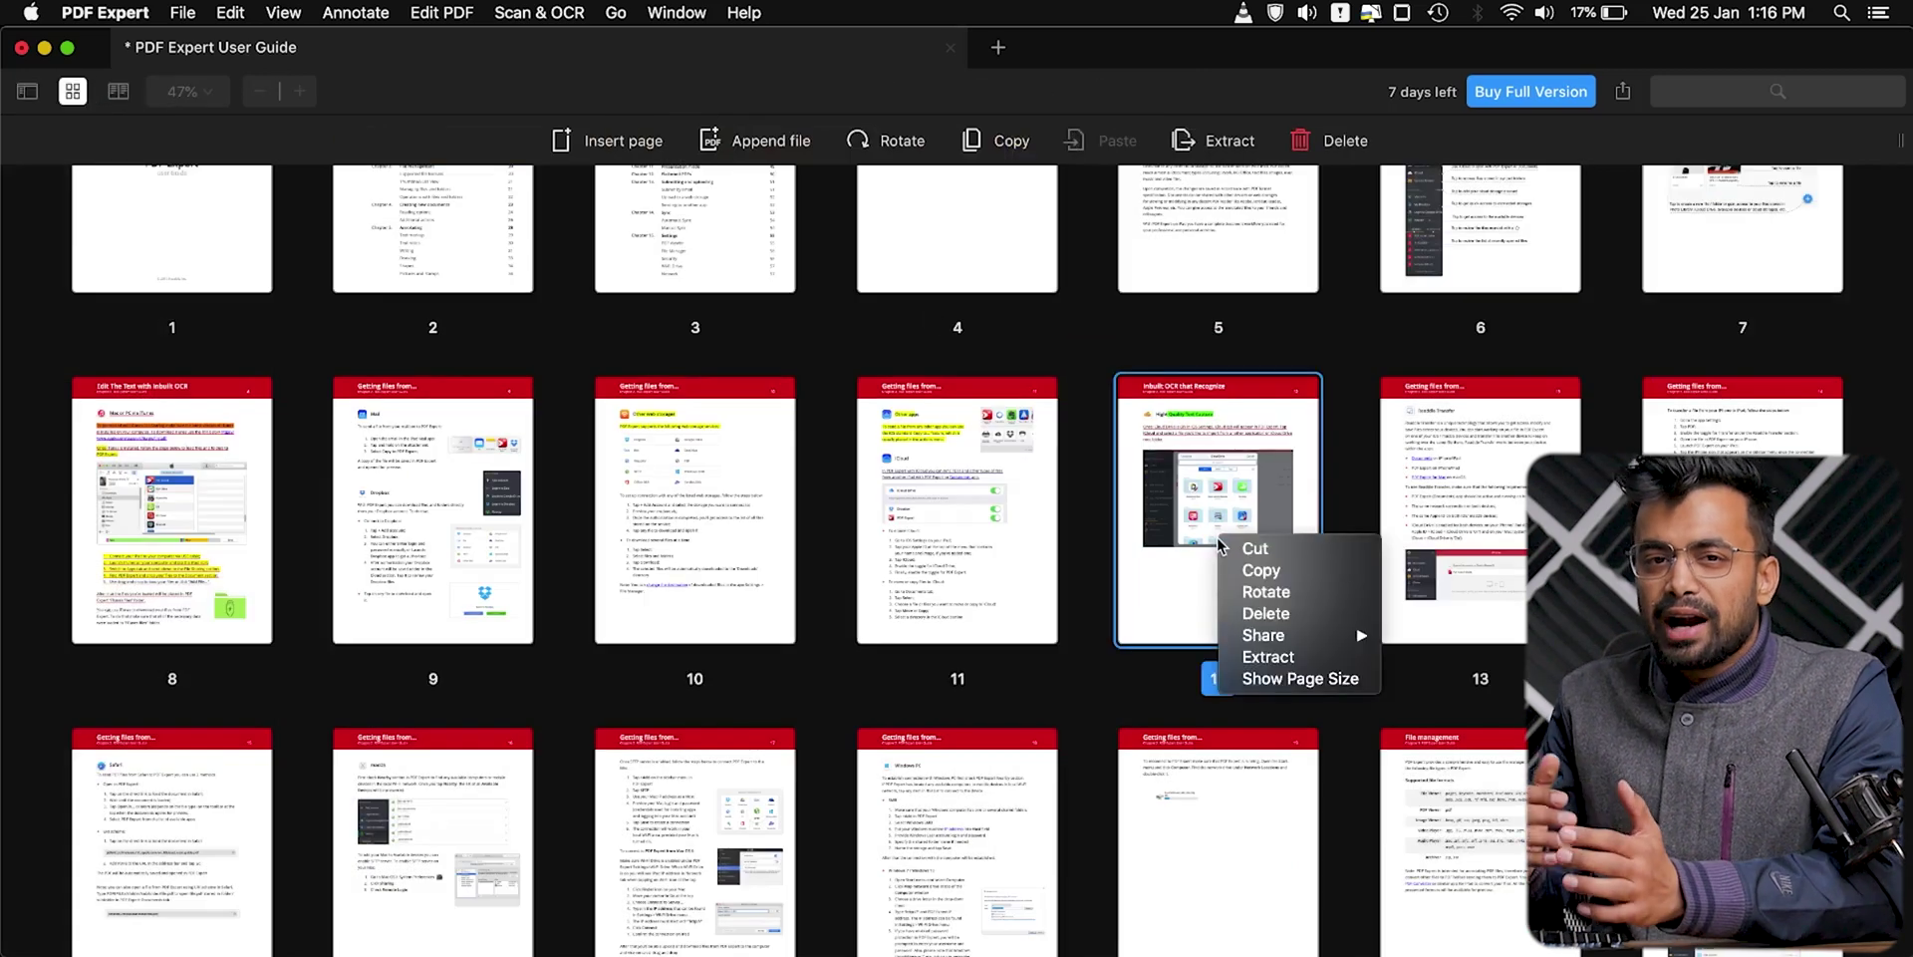
{"action": "left_click", "coordinate": [1279, 614]}
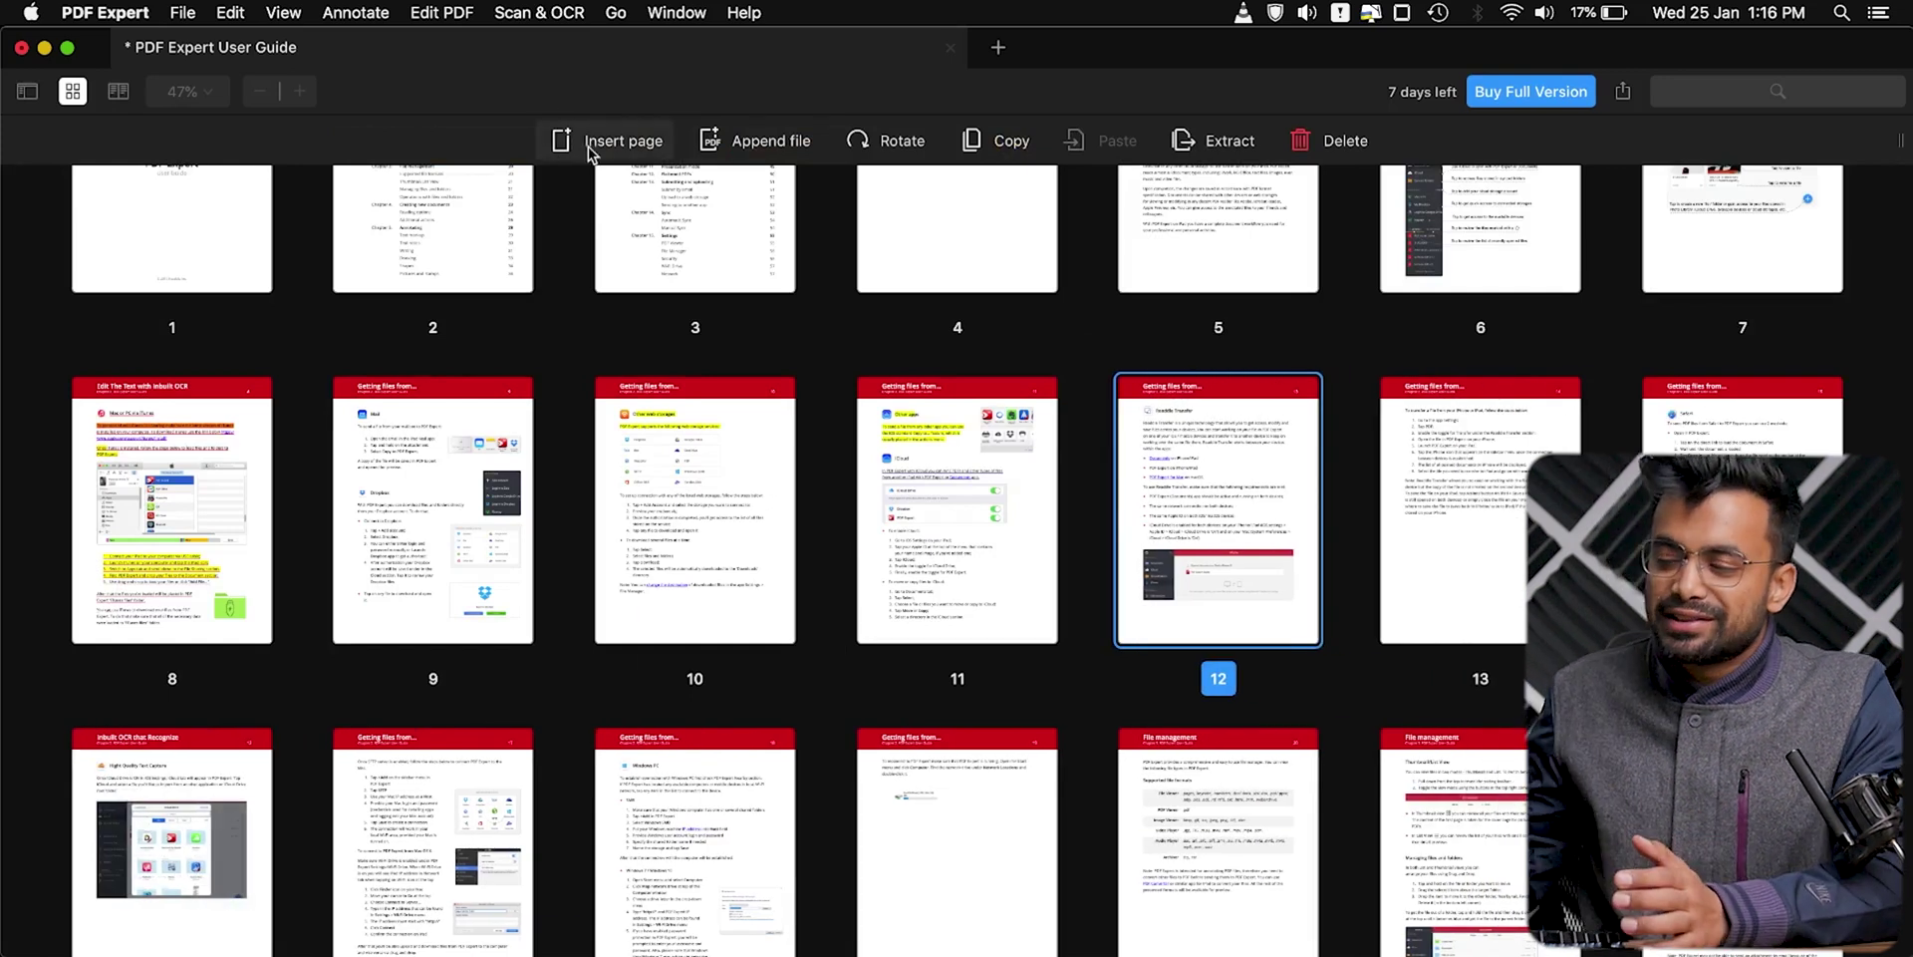
{"action": "left_click", "coordinate": [591, 145]}
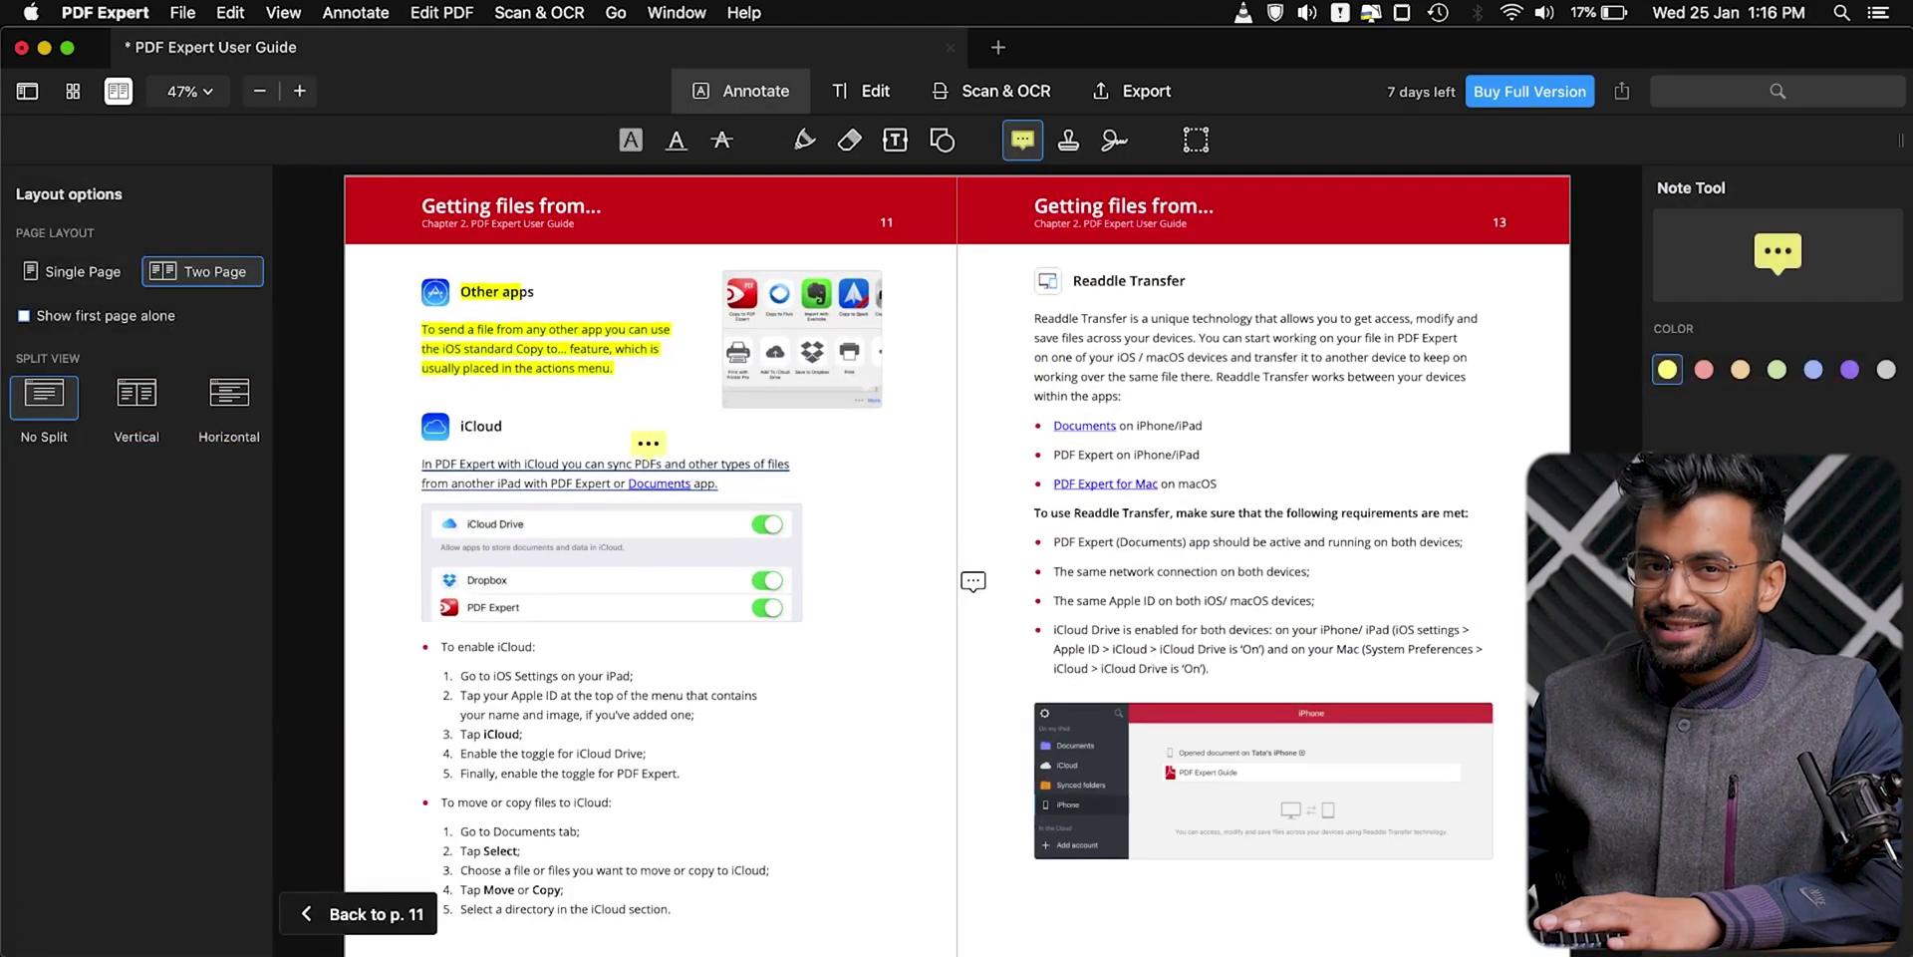
Add a sticky note on page 11 saying the PDF is ready.
{"action": "left_click", "coordinate": [713, 747]}
{"action": "type", "text": "Our PDF Is Ready T"}
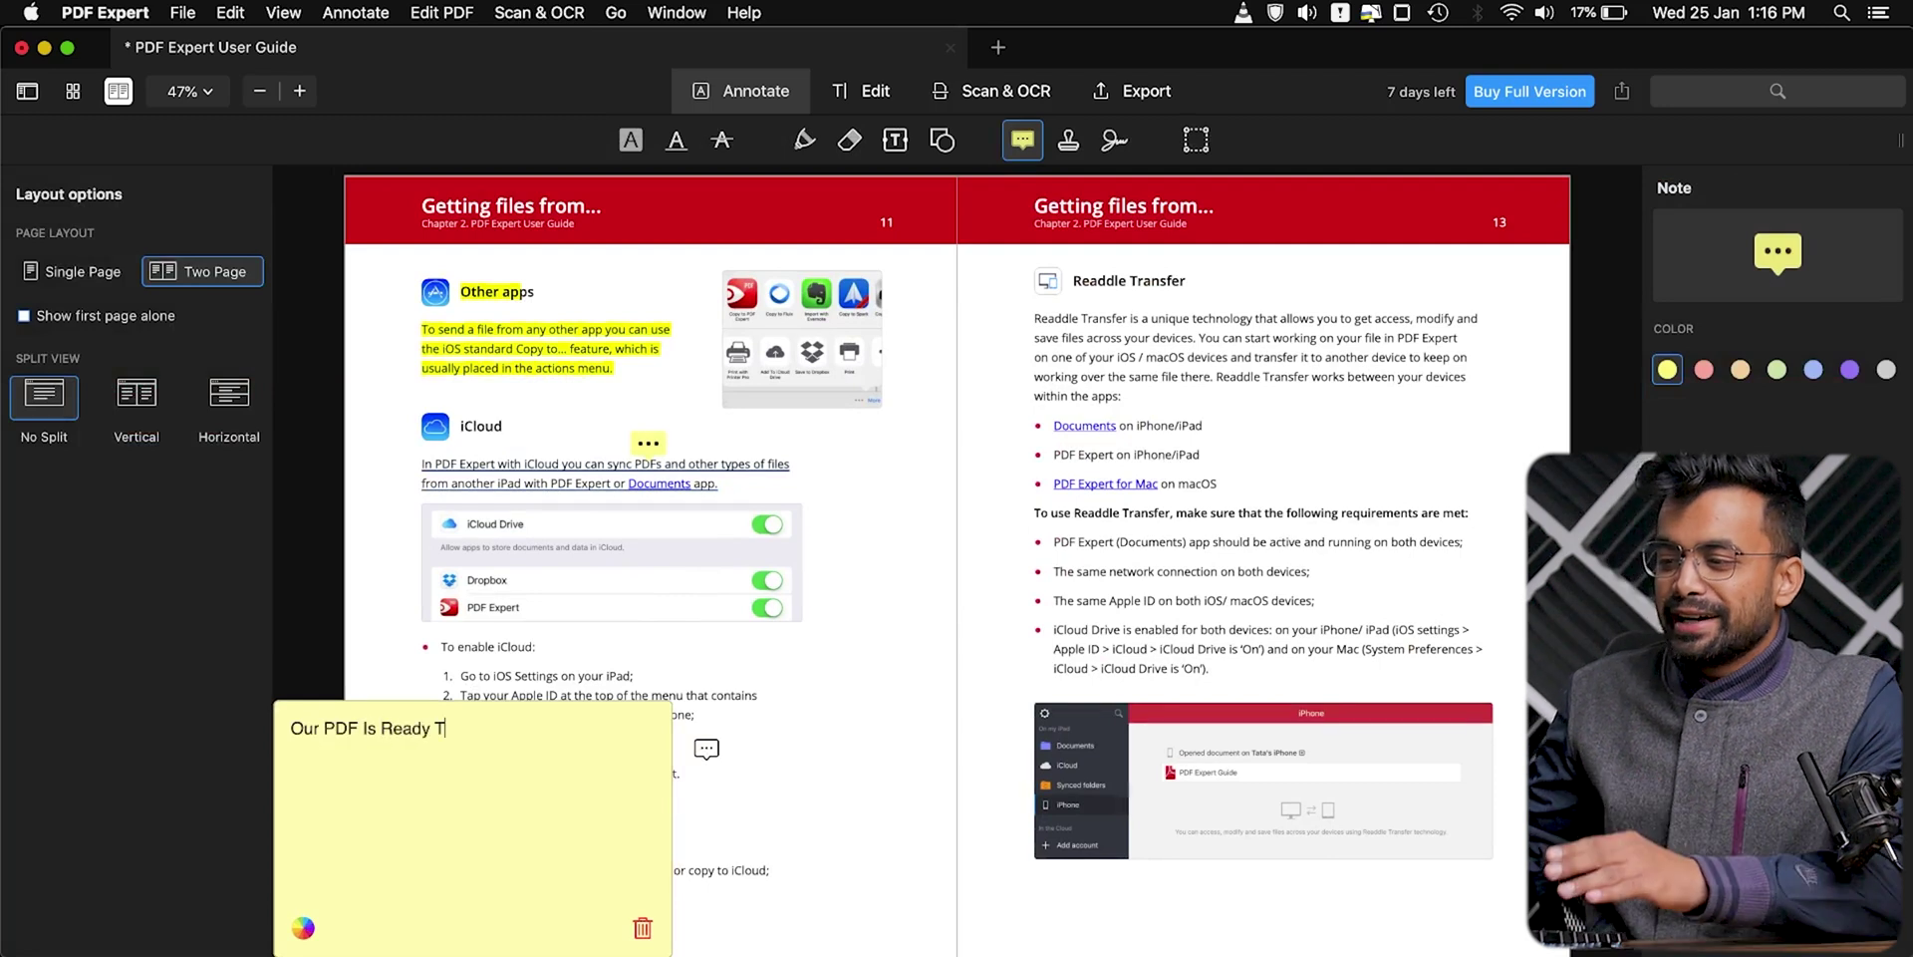
{"action": "key", "text": "Escape"}
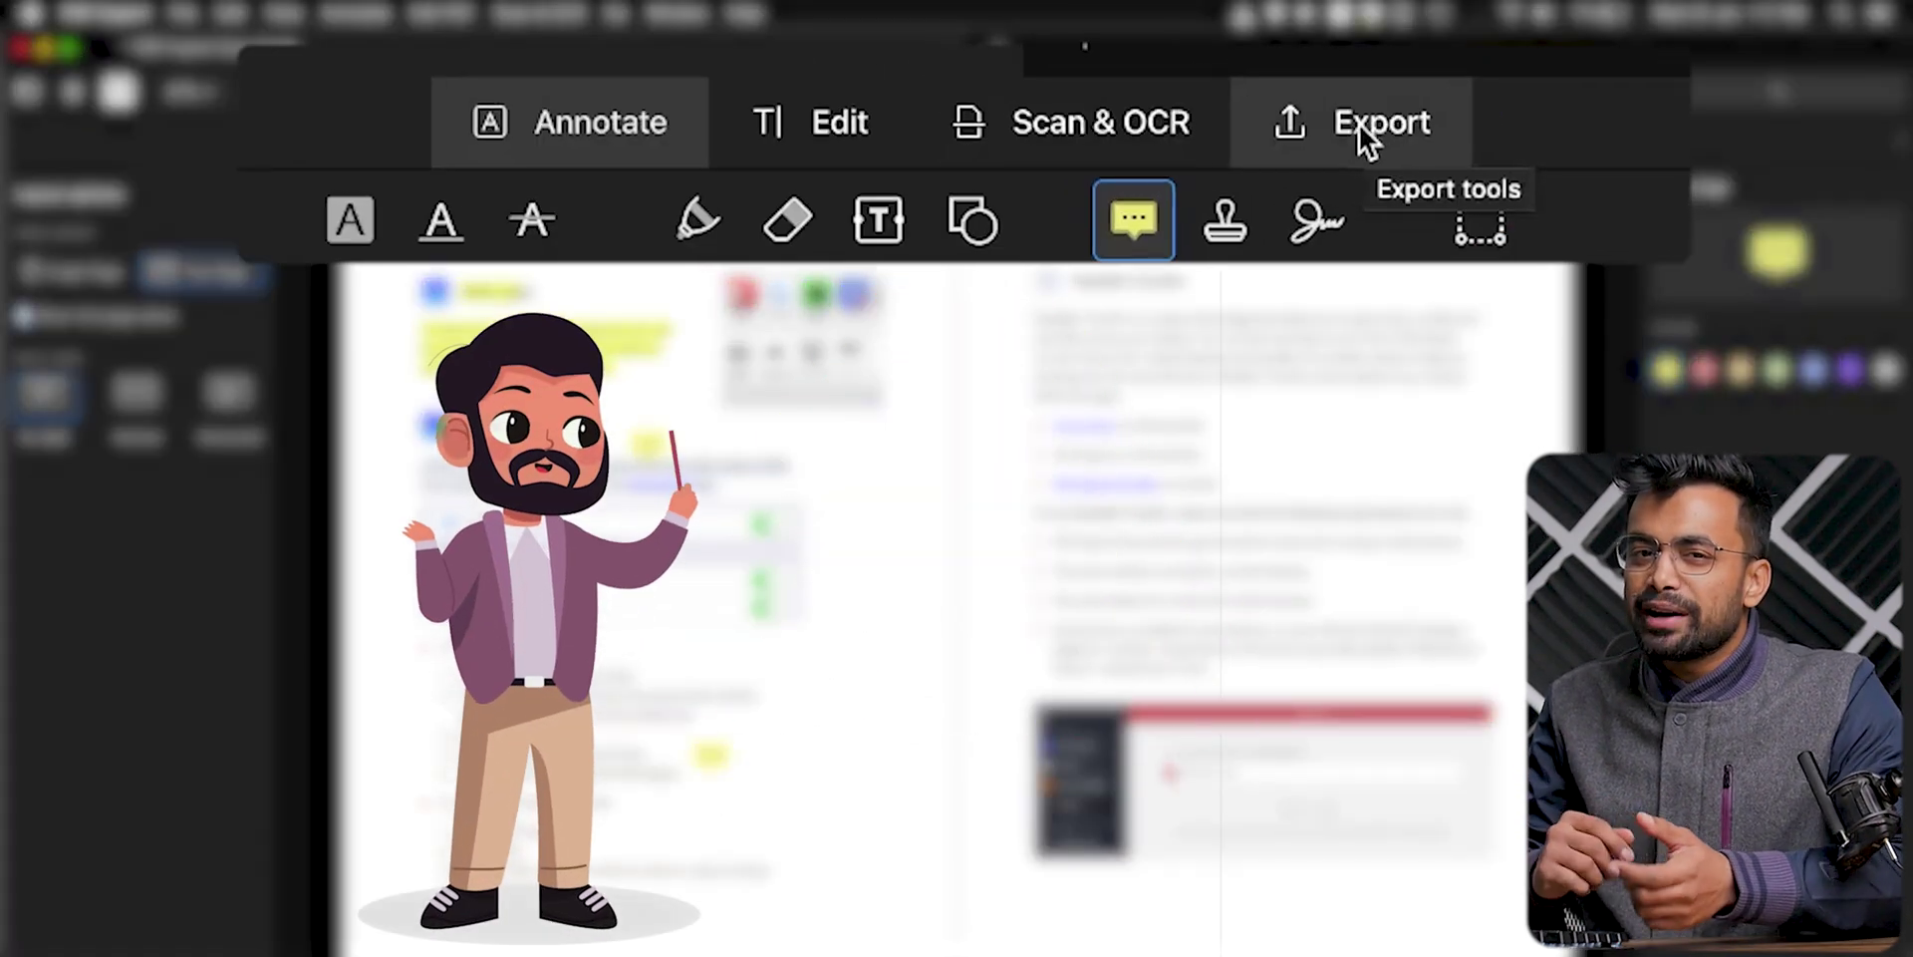
Export the guide to Word and save it in Documents.
{"action": "left_click", "coordinate": [1361, 124]}
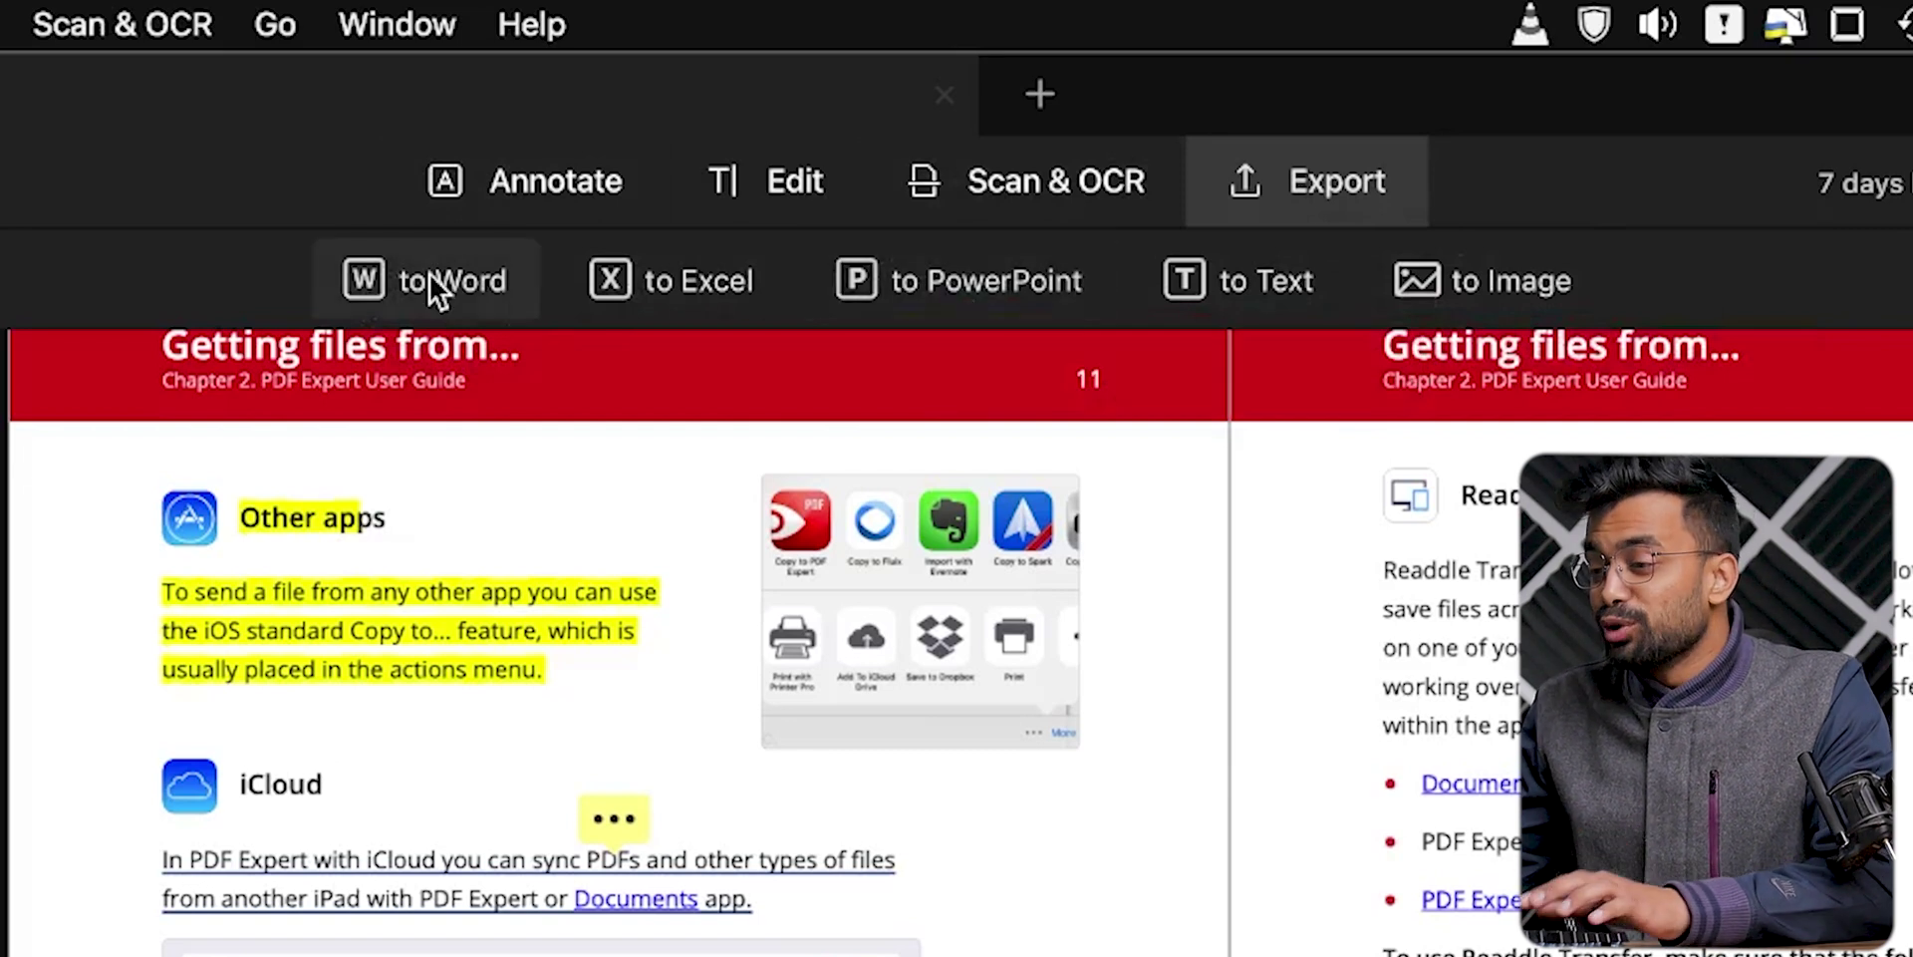
{"action": "left_click", "coordinate": [967, 285]}
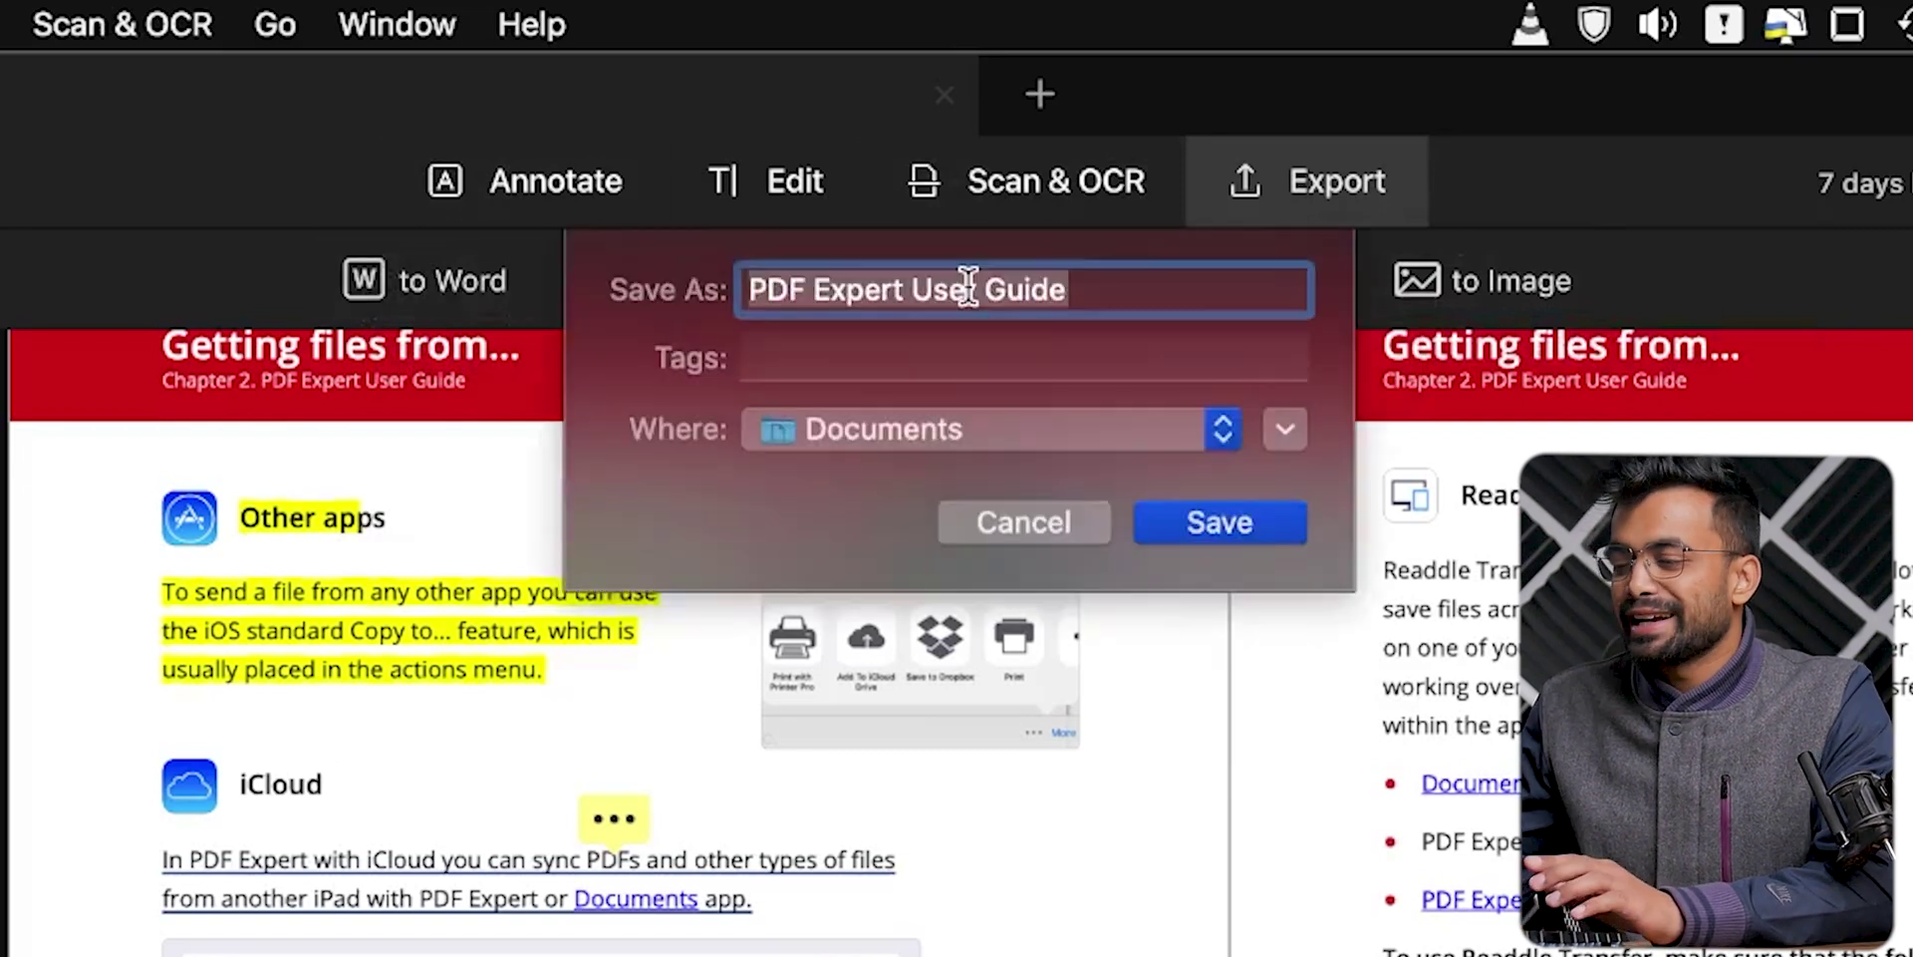
{"action": "key", "text": "Return"}
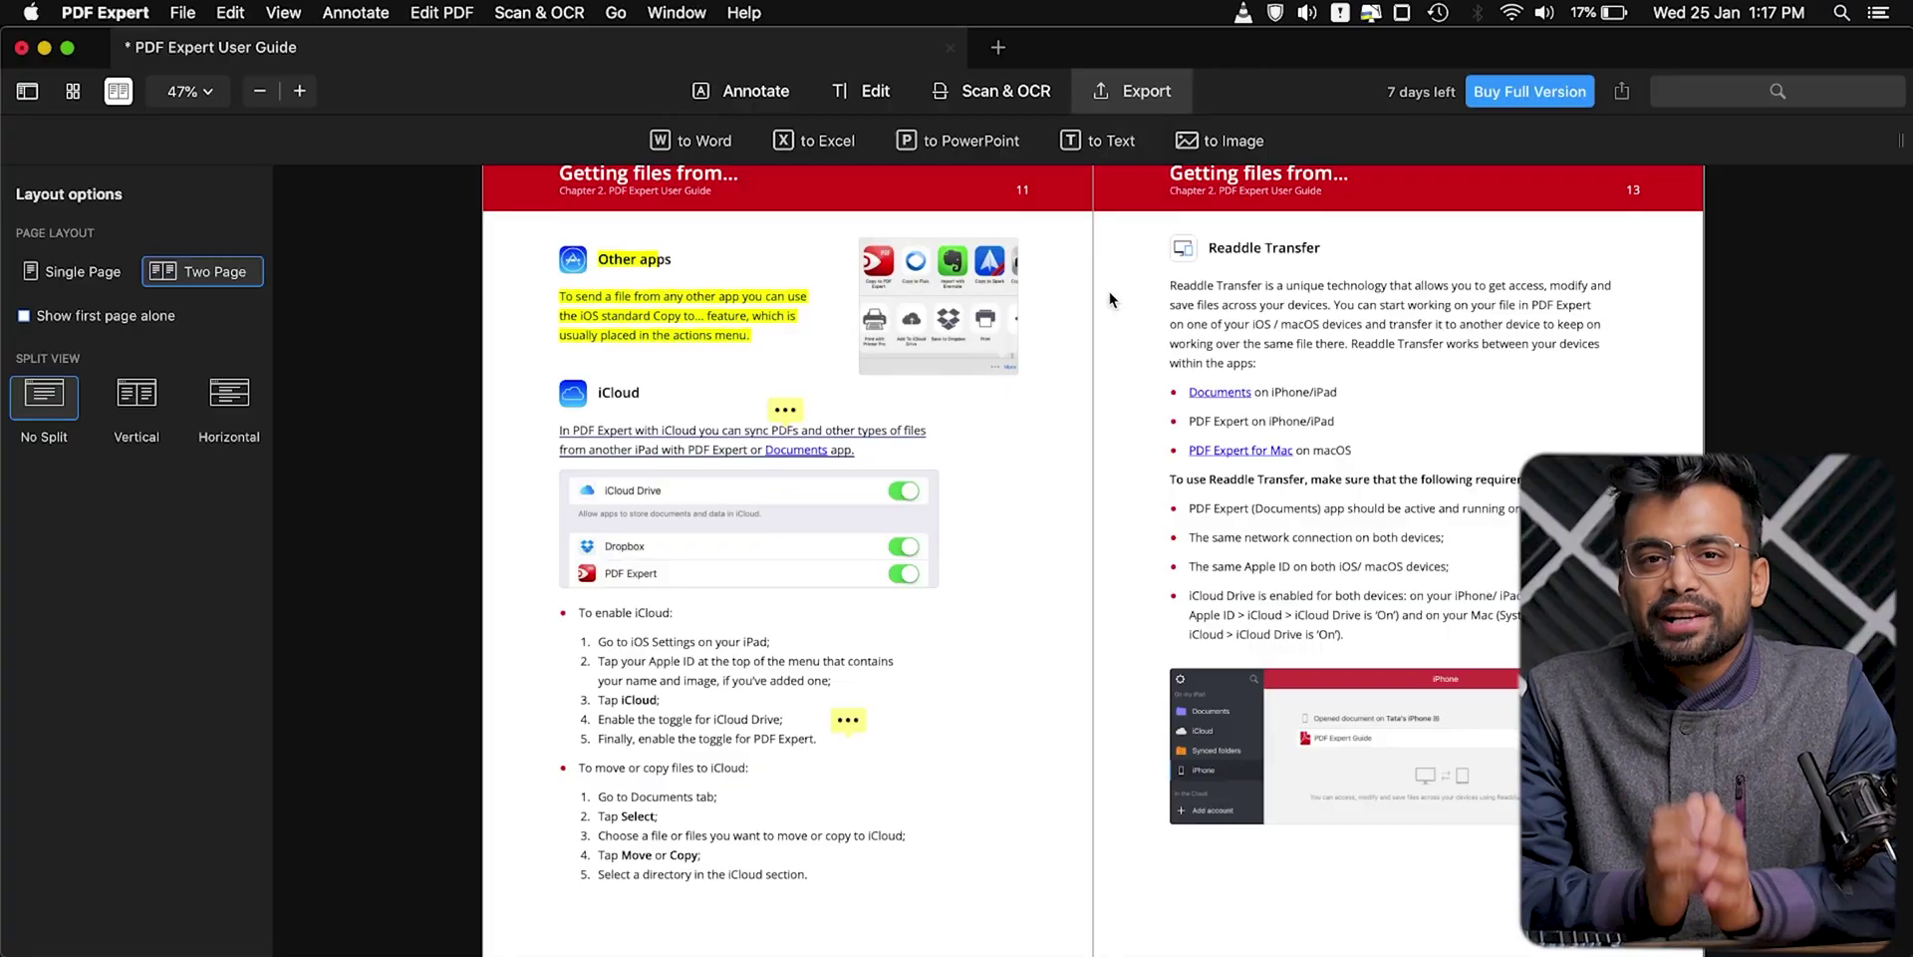
Bring up the Redact tool panel under Edit, then open the Room Rental Agreement form.
{"action": "left_click", "coordinate": [861, 92]}
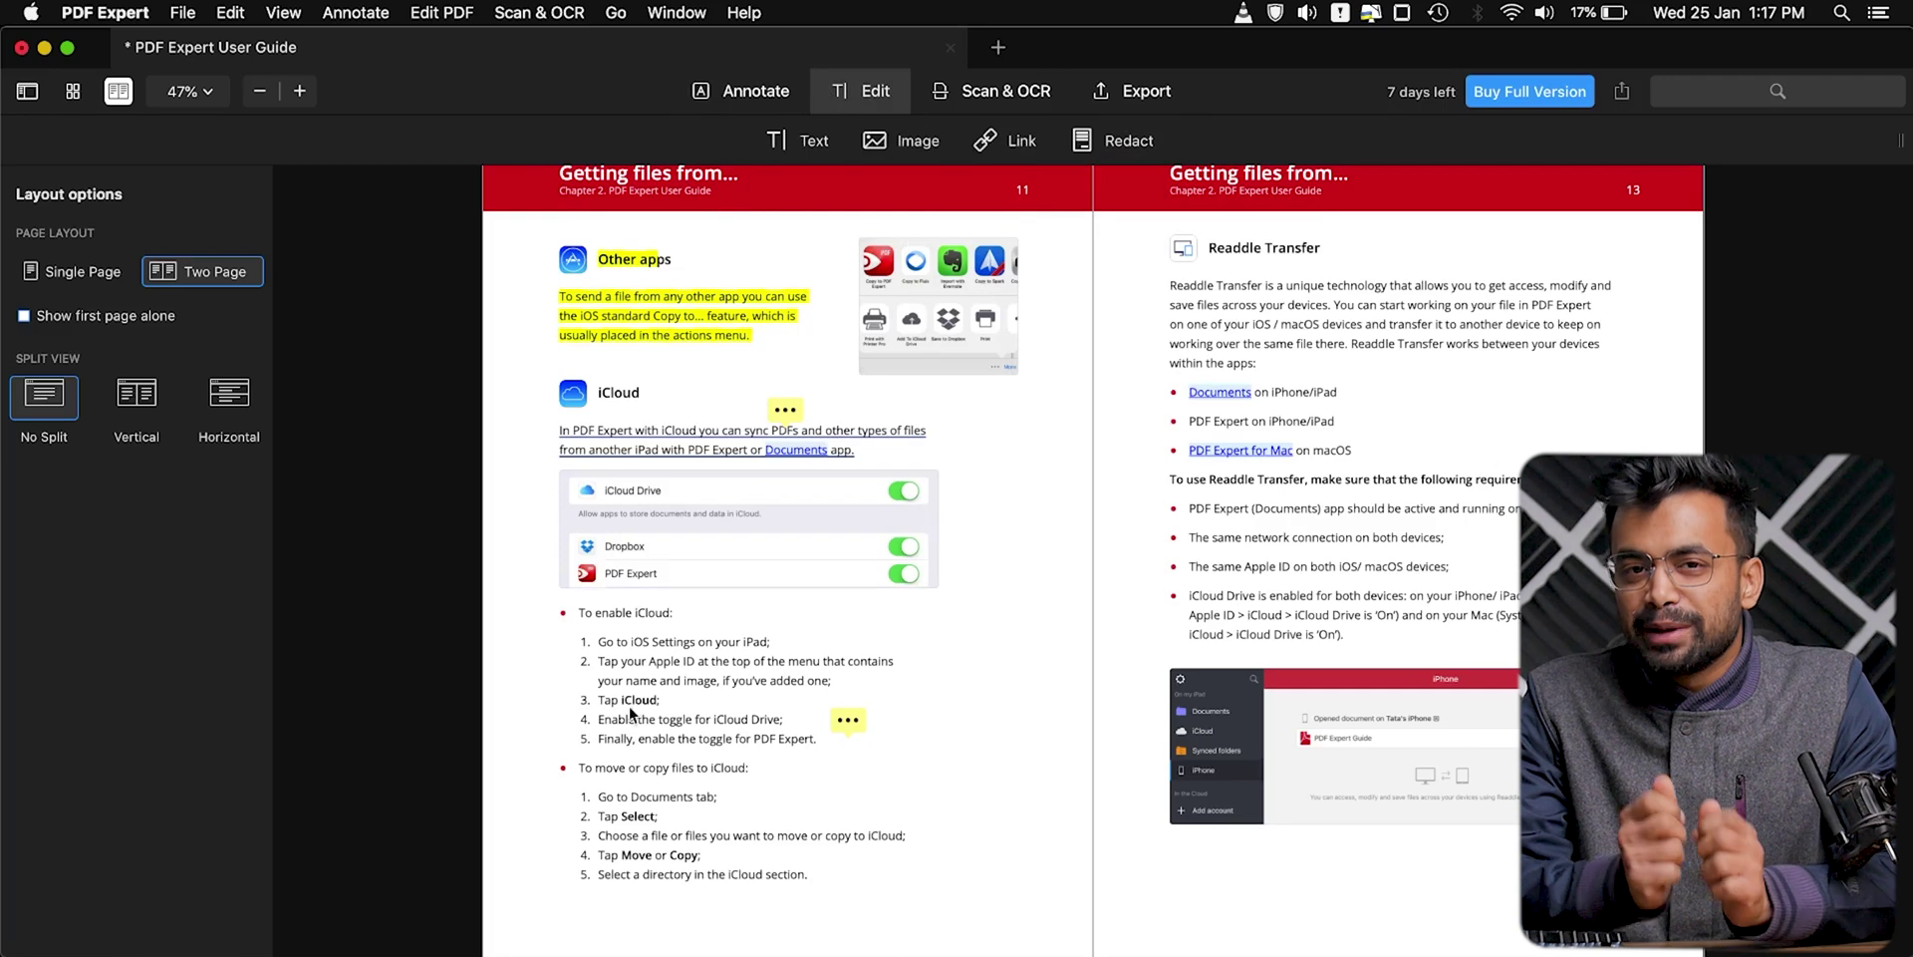
{"action": "left_click", "coordinate": [1137, 145]}
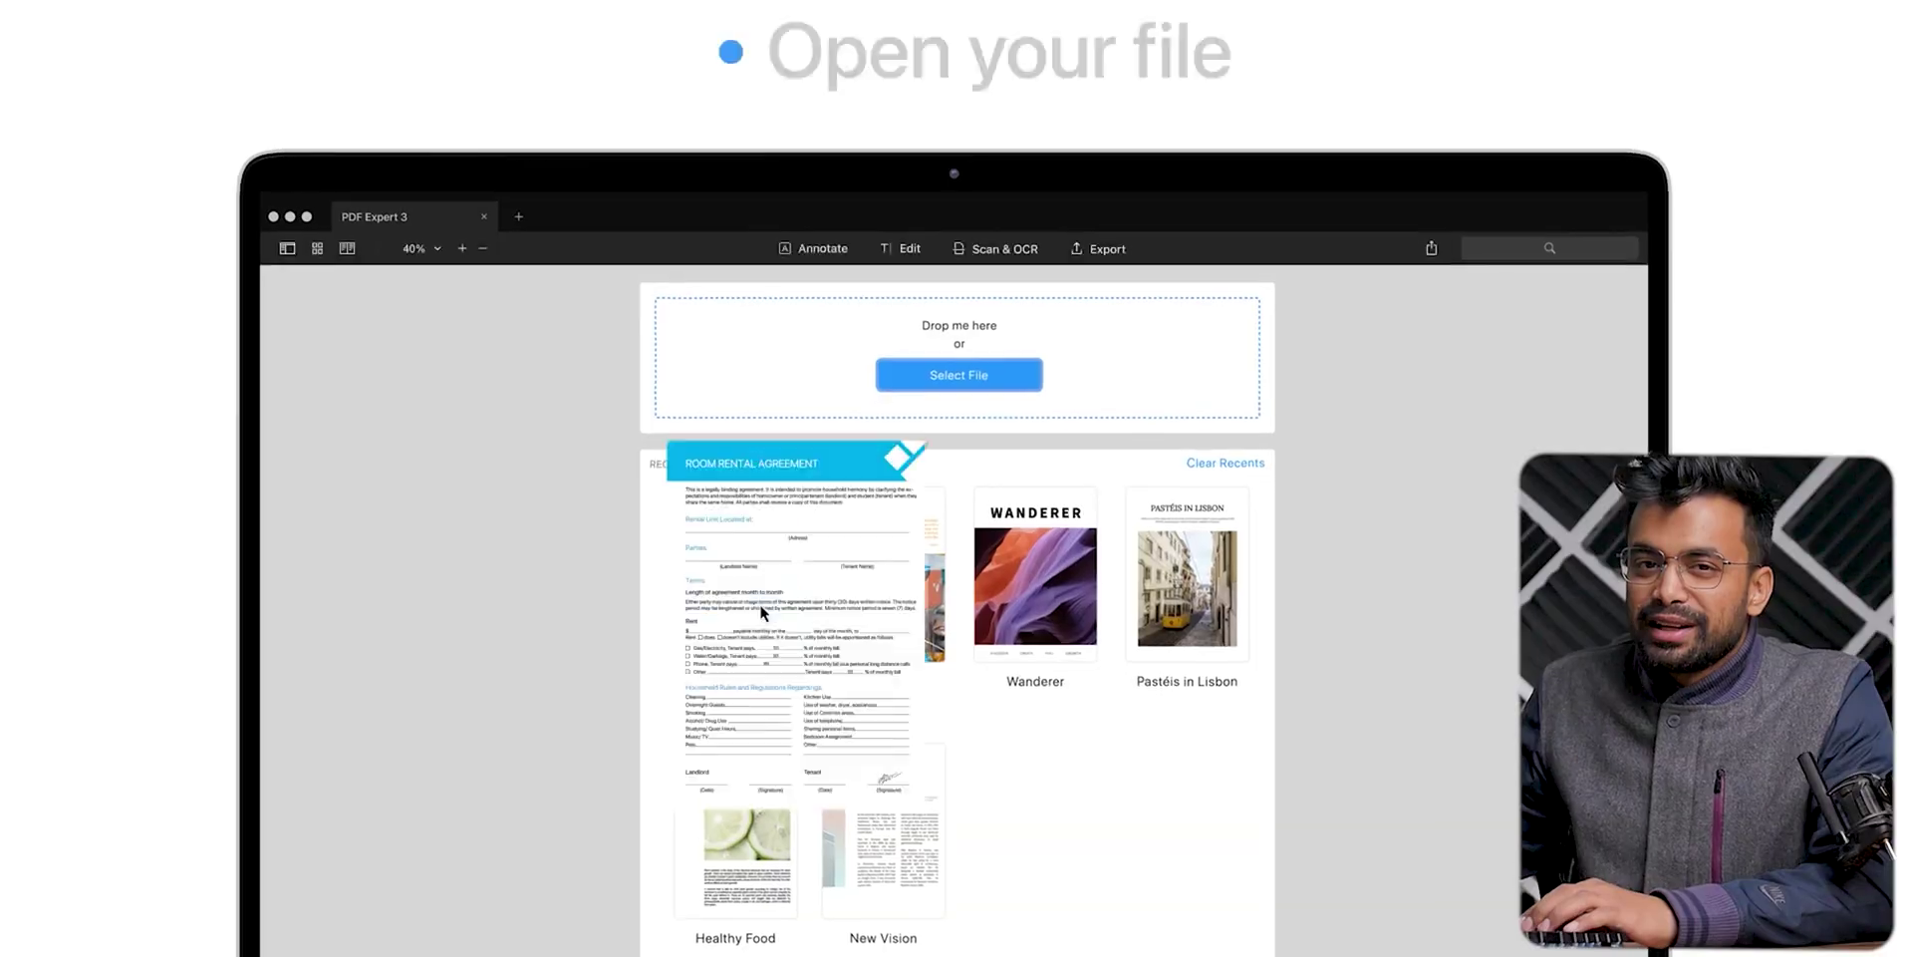
{"action": "left_click", "coordinate": [759, 602]}
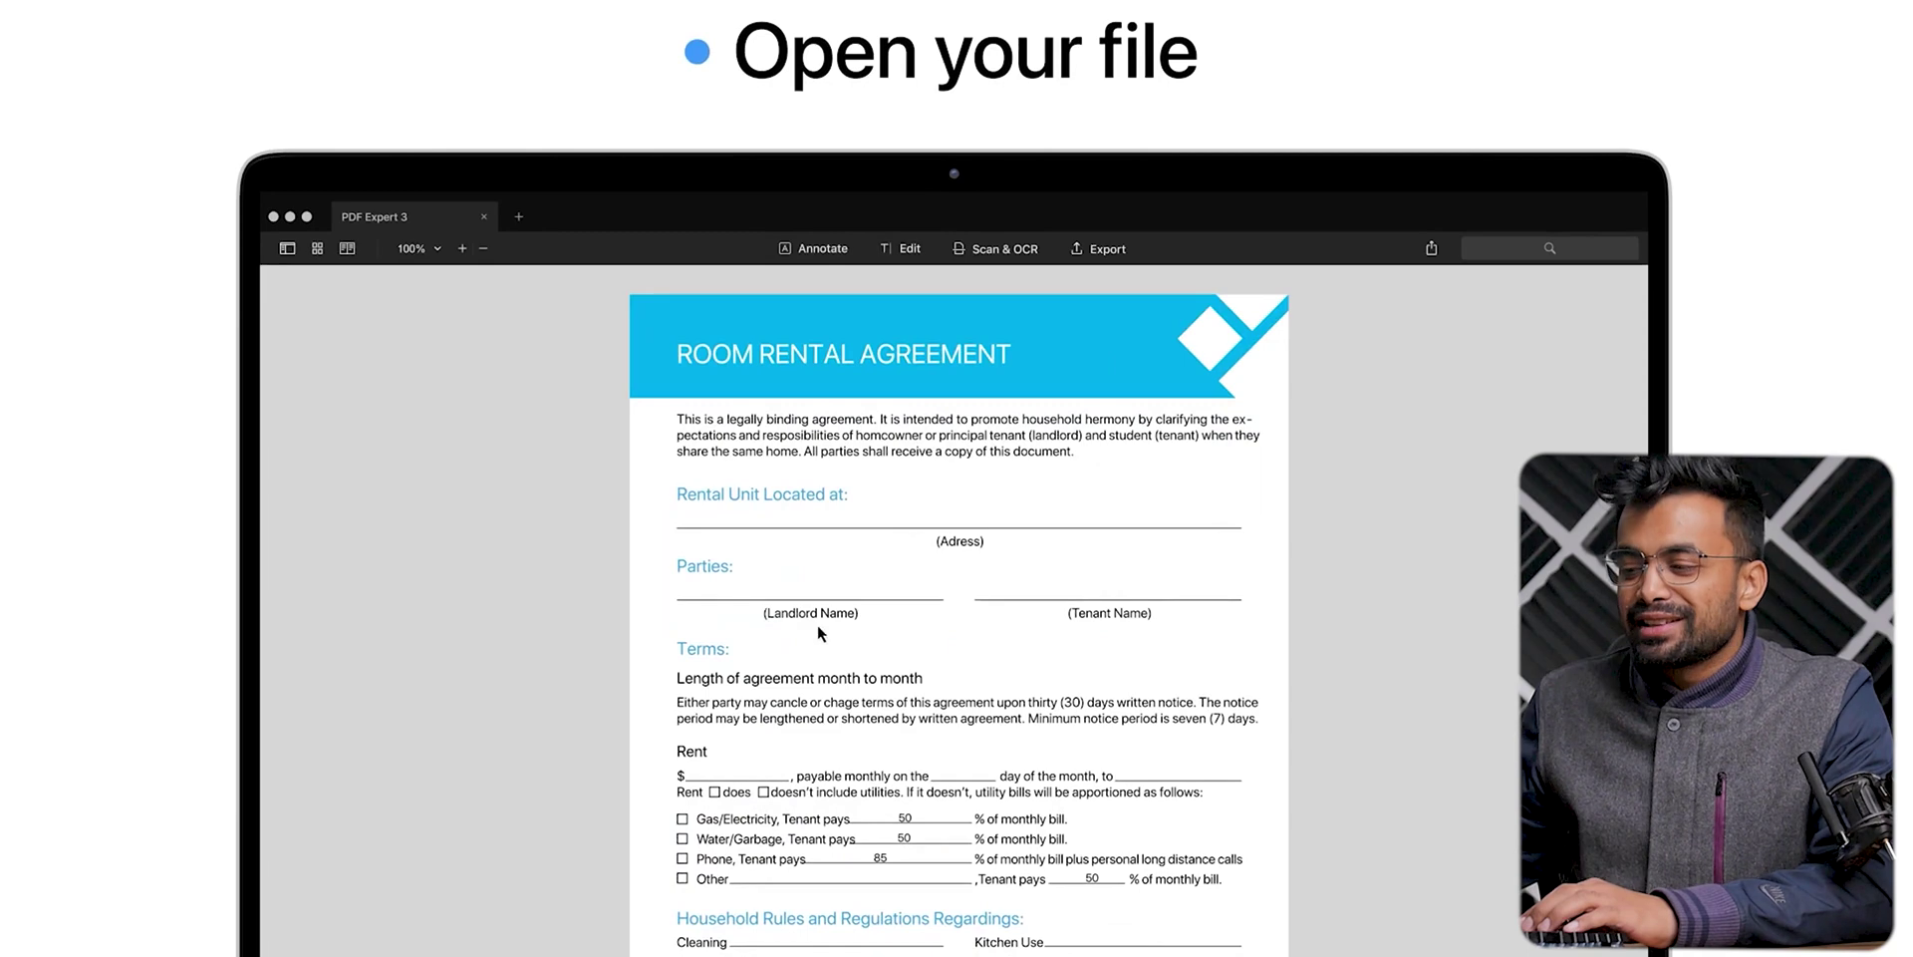
Create a new Trackpad signature and place it on the Room Rental Agreement's Landlord line.
{"action": "left_click", "coordinate": [654, 394]}
{"action": "left_click", "coordinate": [1258, 481]}
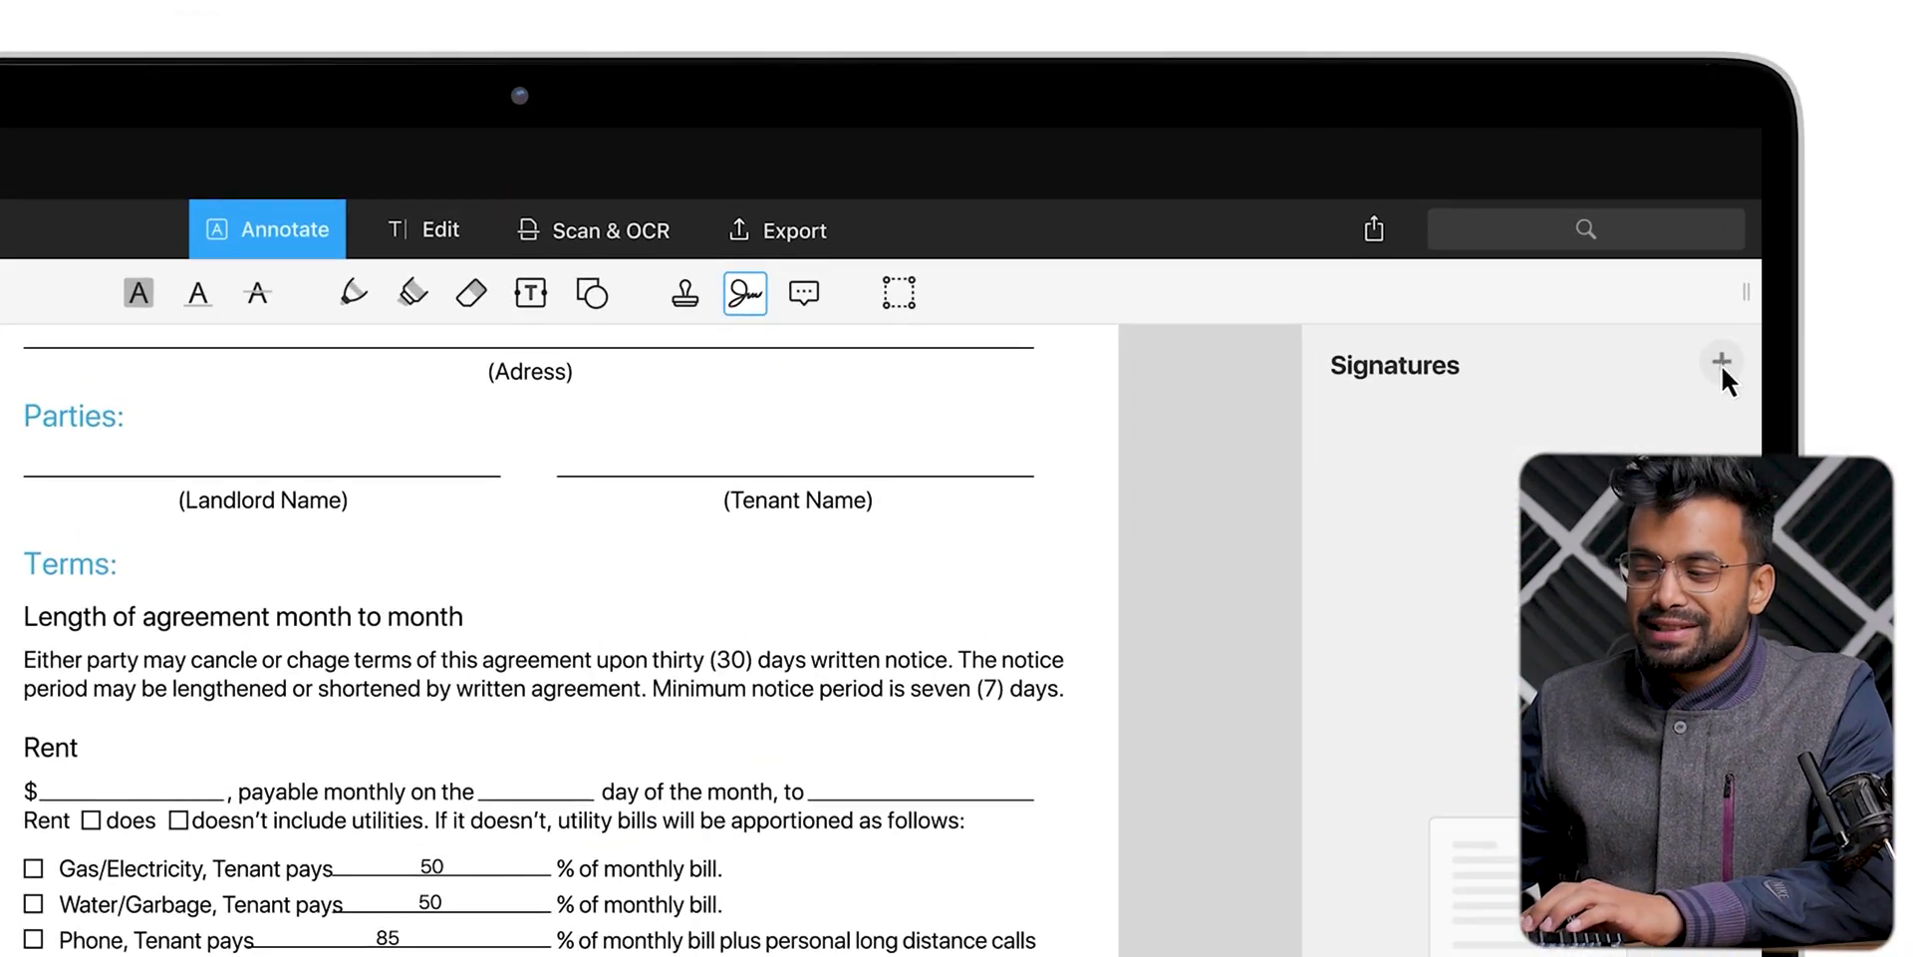
{"action": "left_click", "coordinate": [1630, 178]}
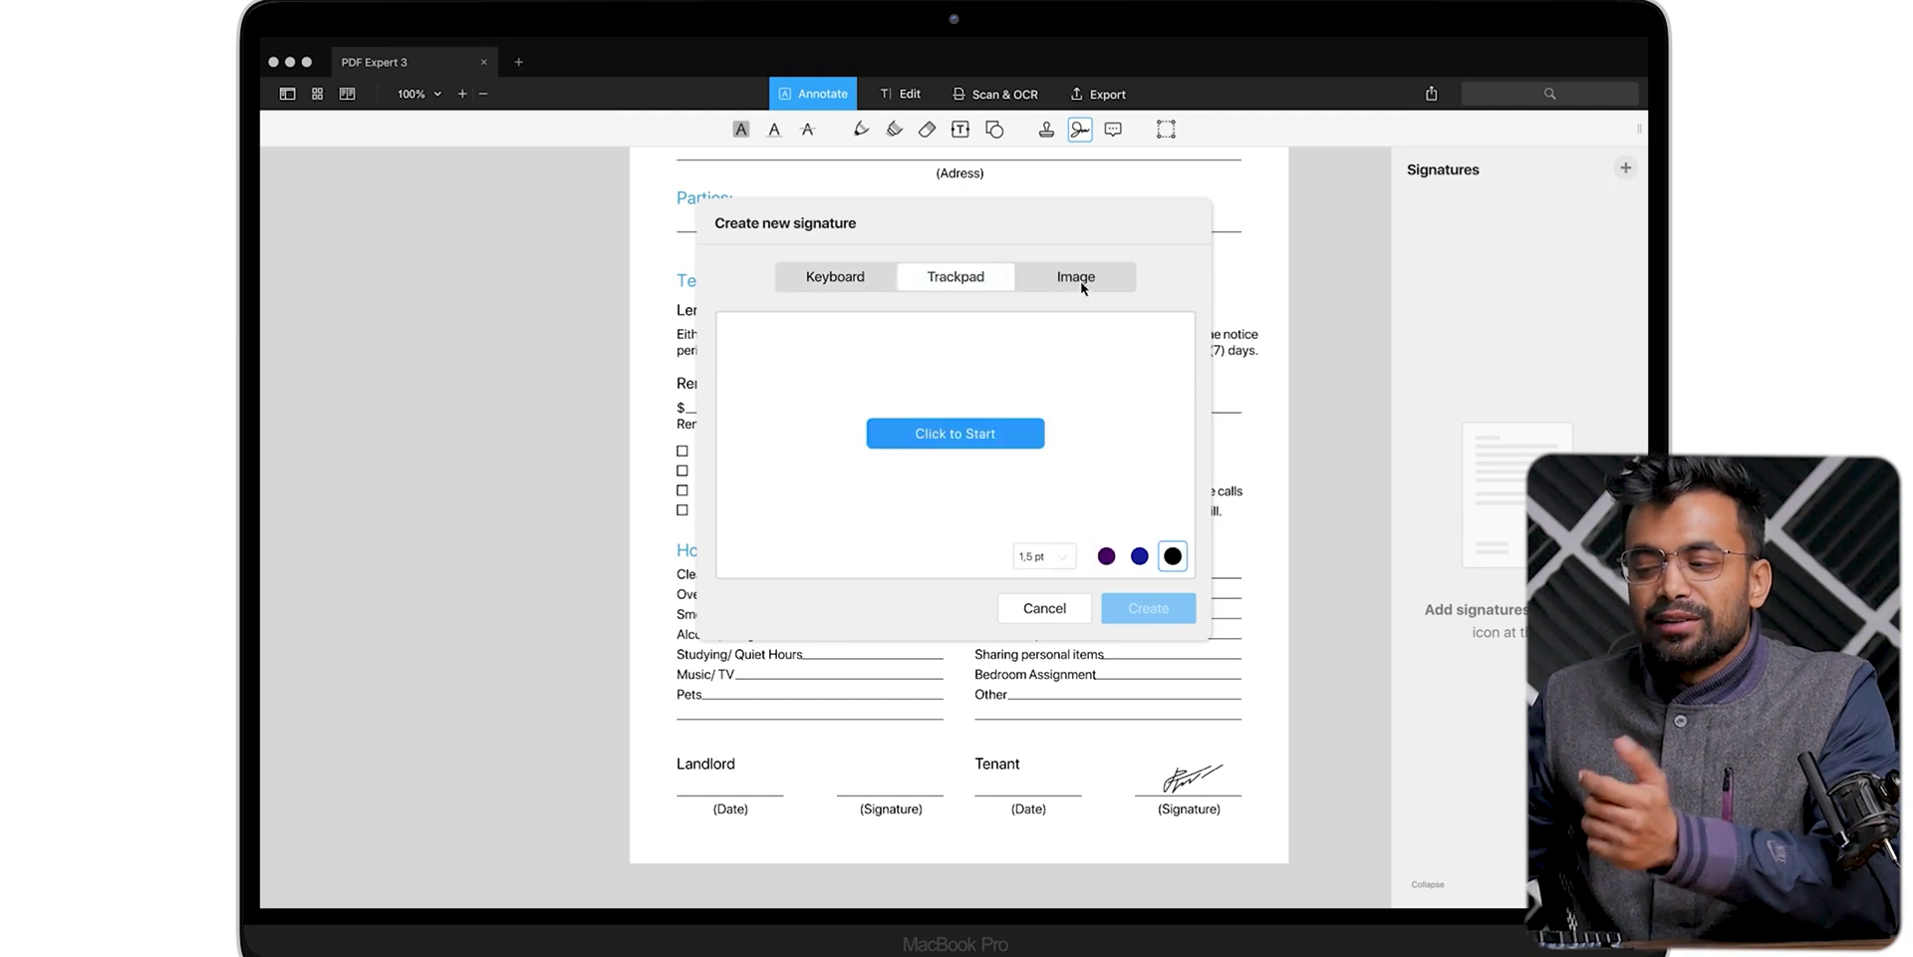
{"action": "left_click", "coordinate": [954, 432]}
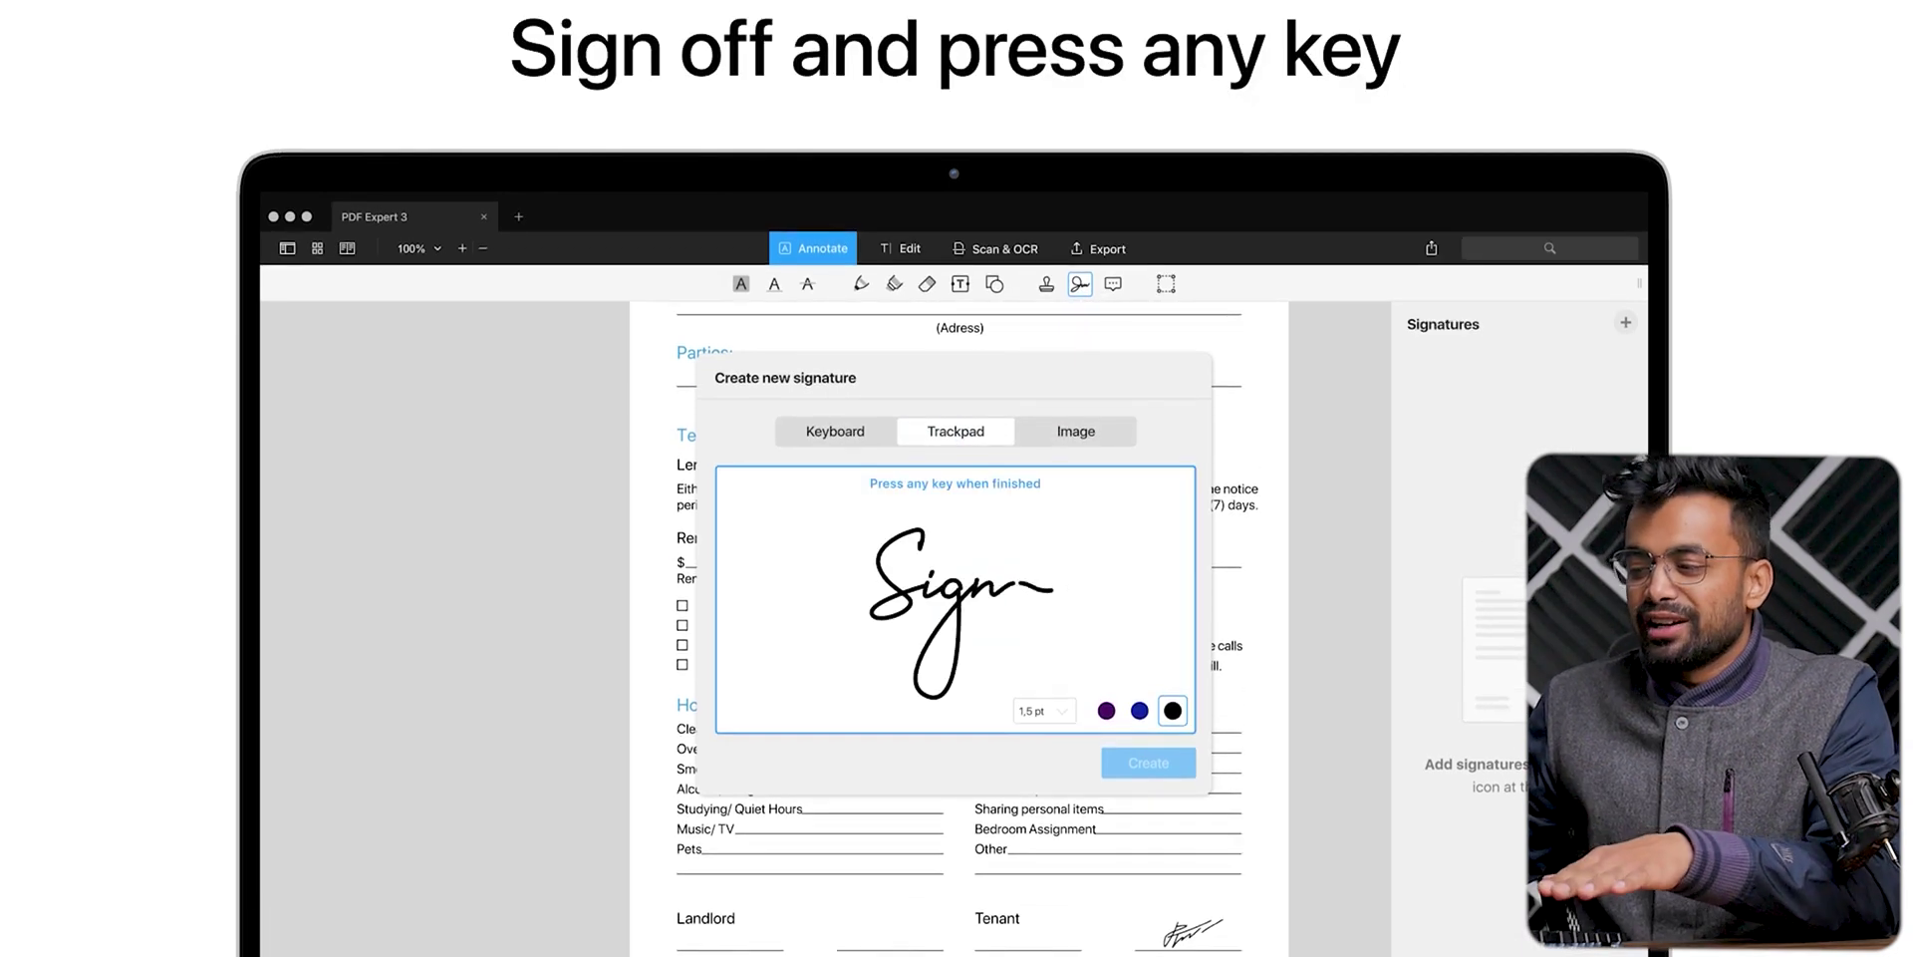
{"action": "left_click", "coordinate": [1148, 762]}
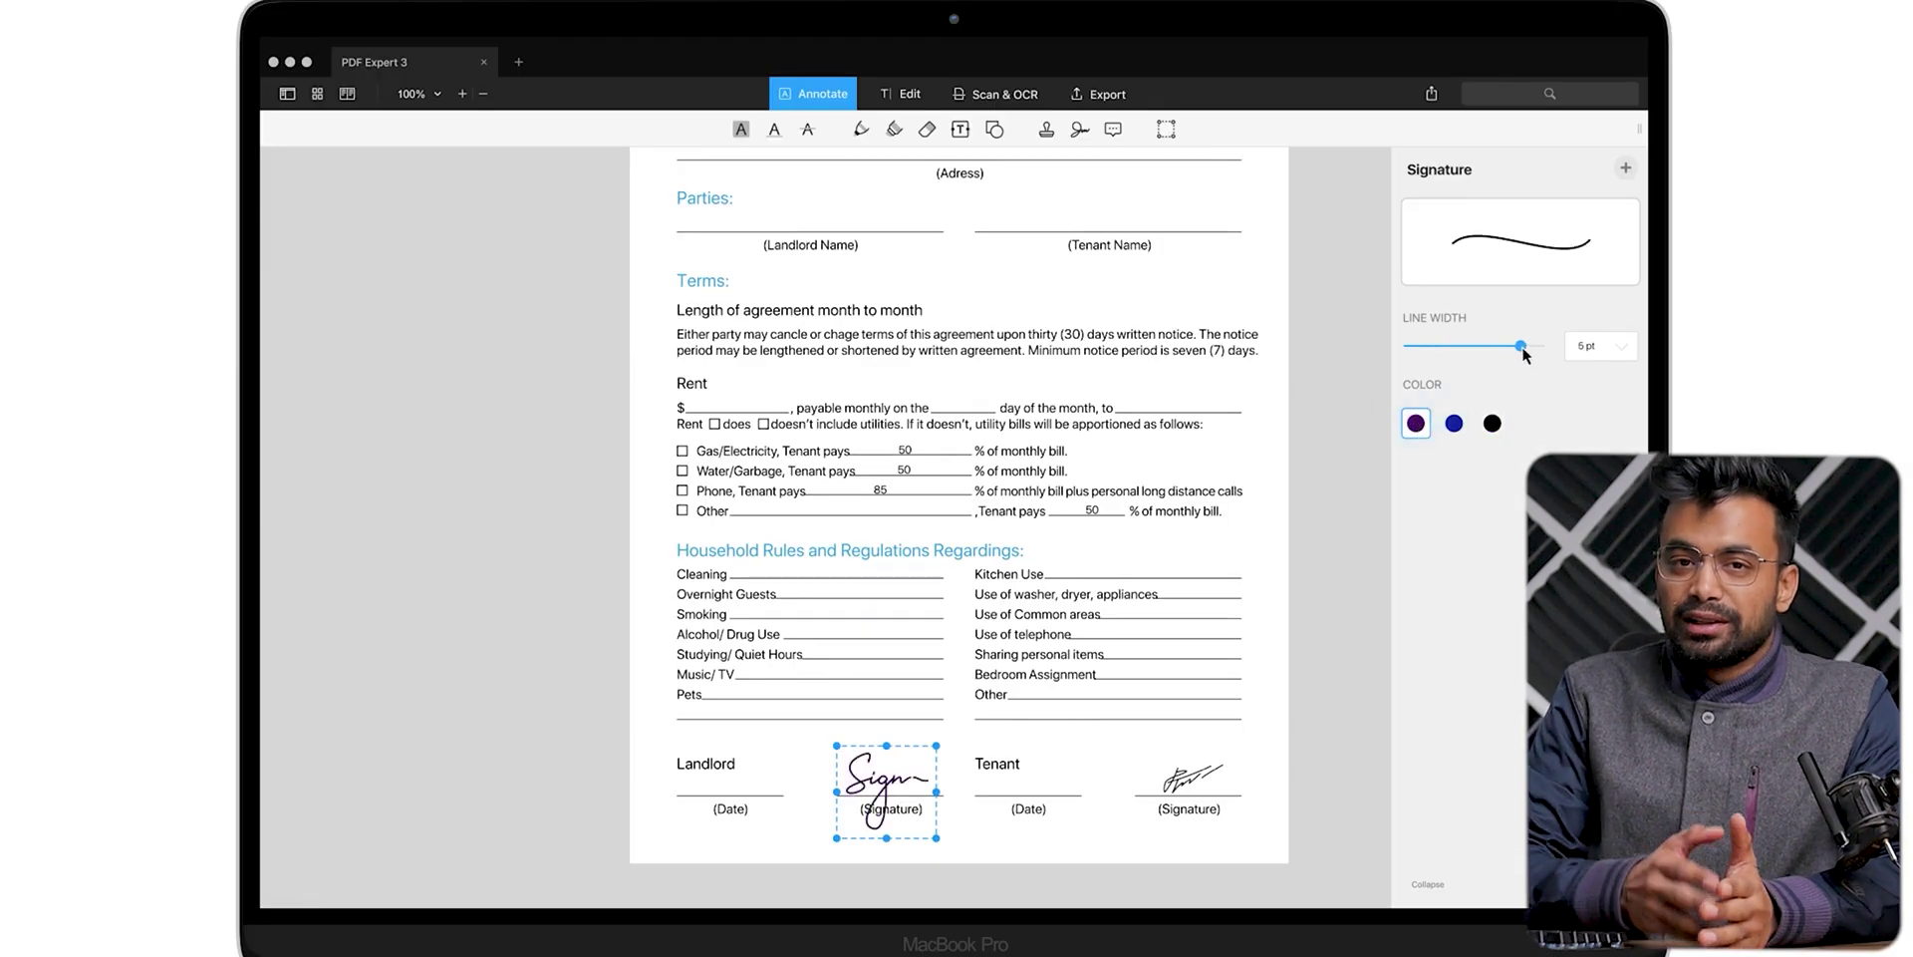
{"action": "left_click", "coordinate": [1346, 482]}
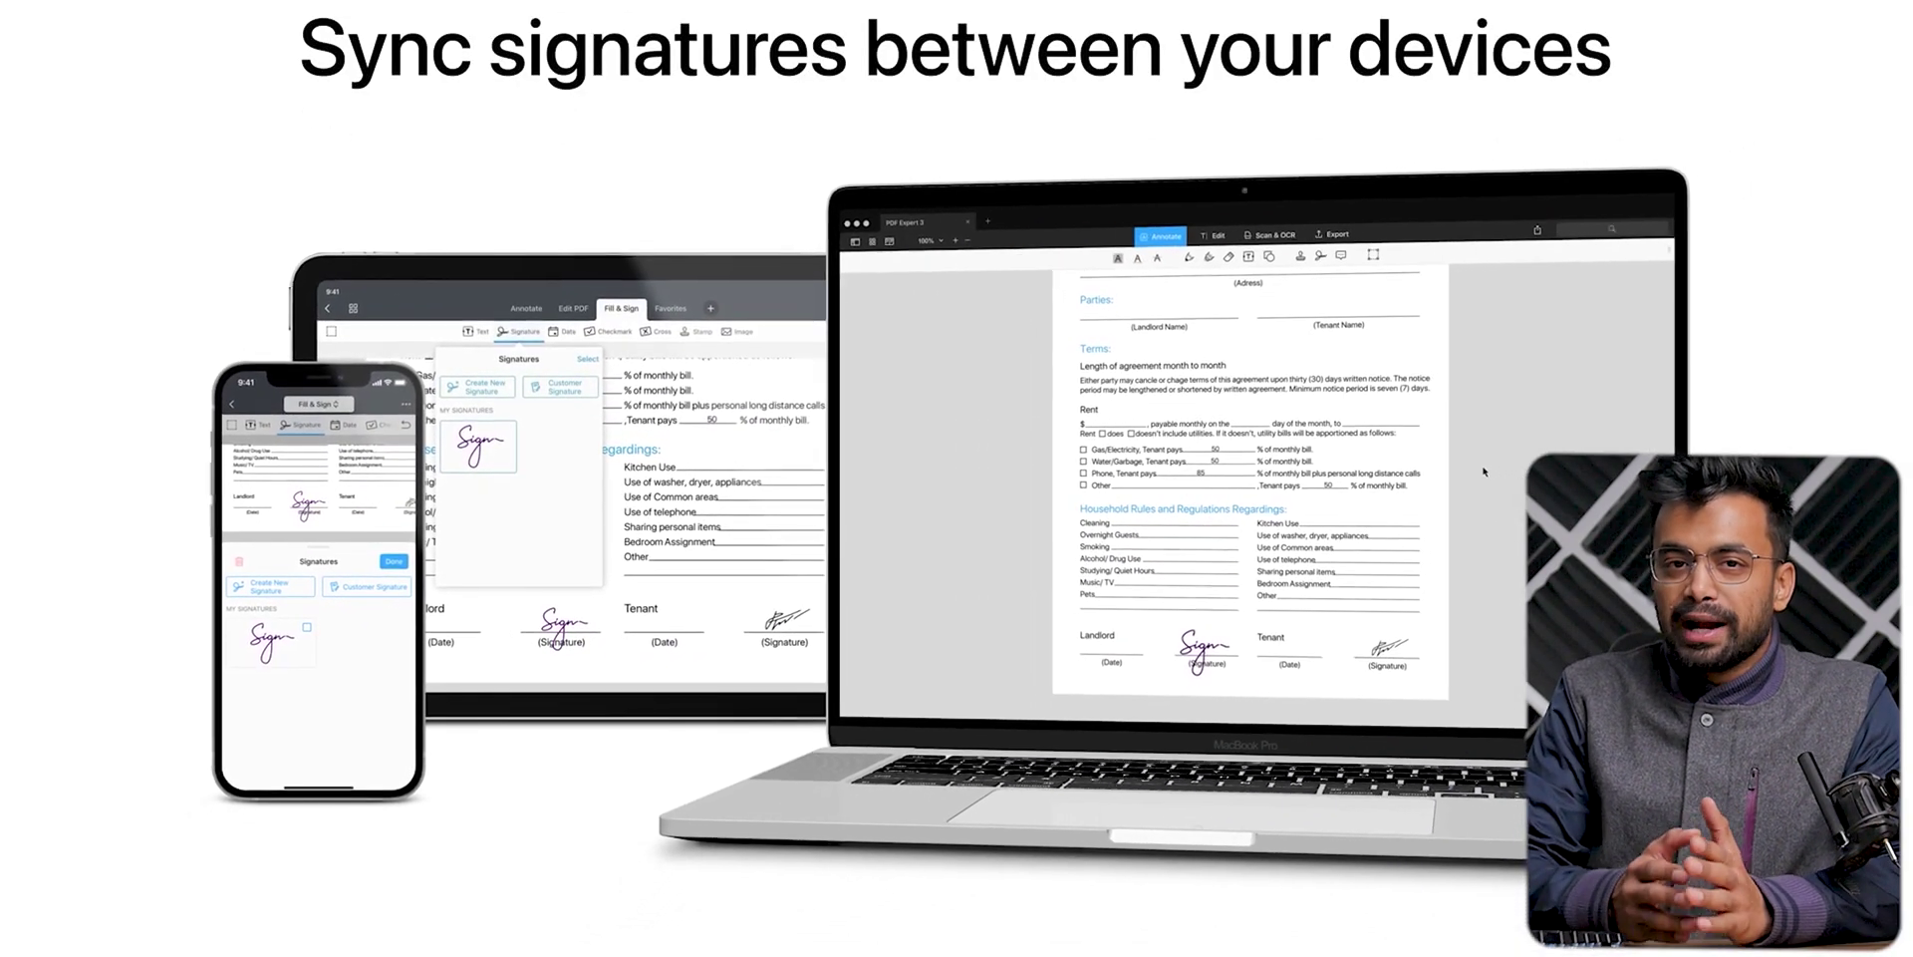